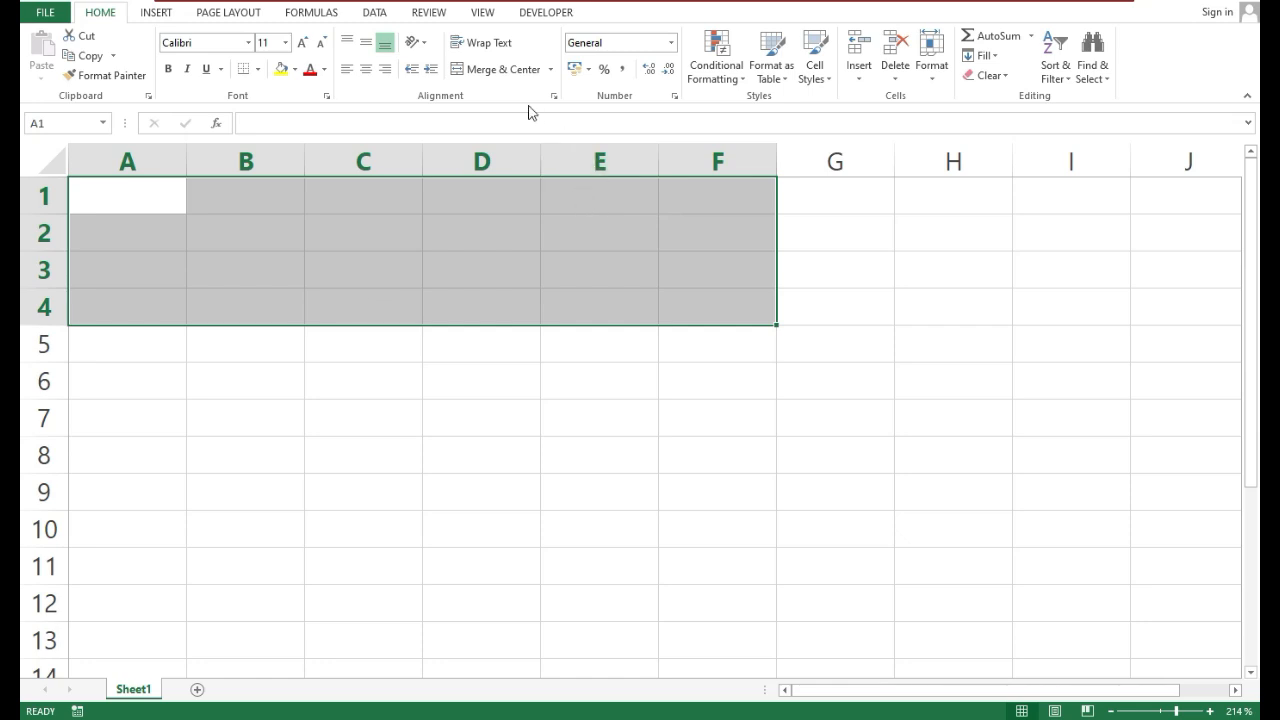
Merge and center the range A1:F4 and enter the title ACCOUNT LEDGER in it
click(490, 69)
click(331, 280)
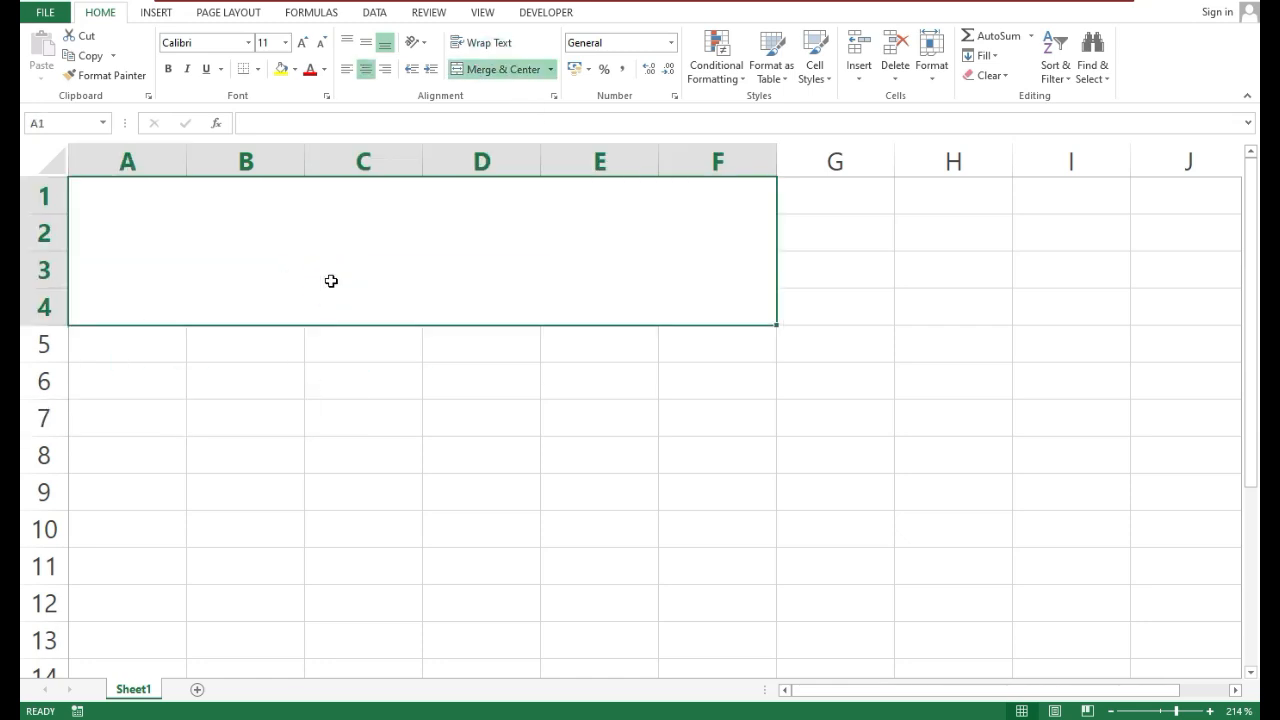
text(A)
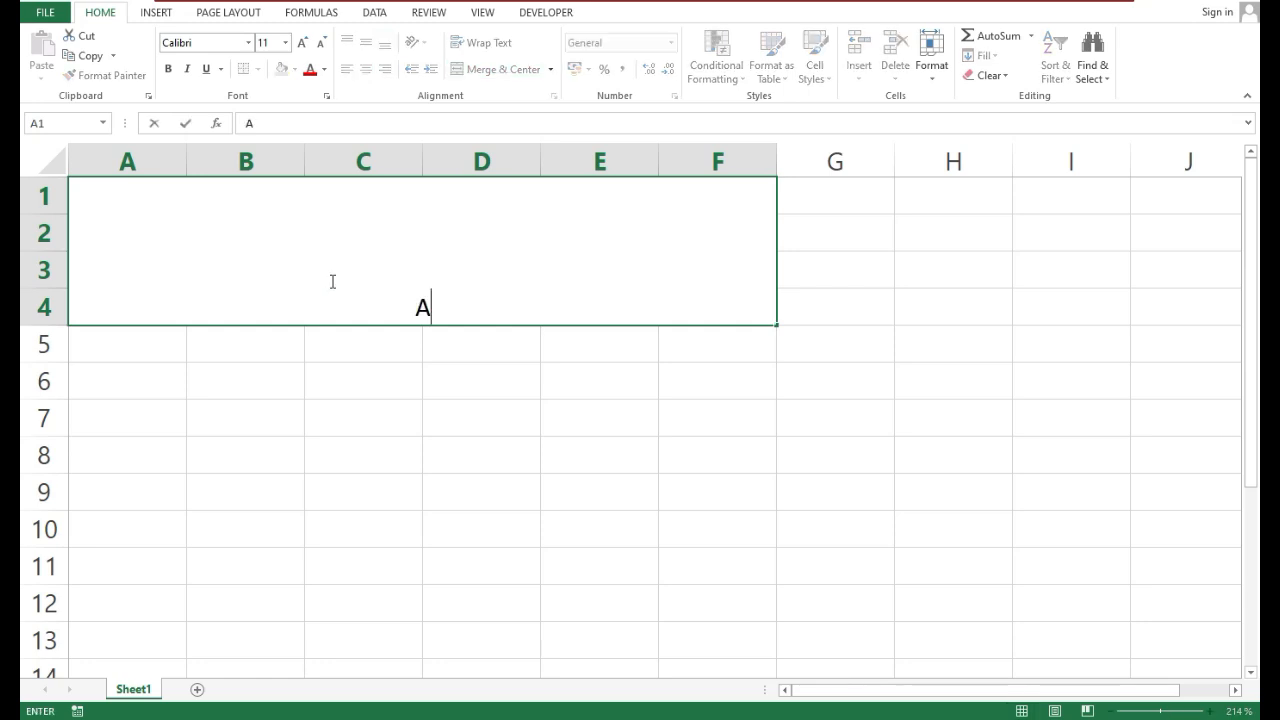
text(CCOUNT)
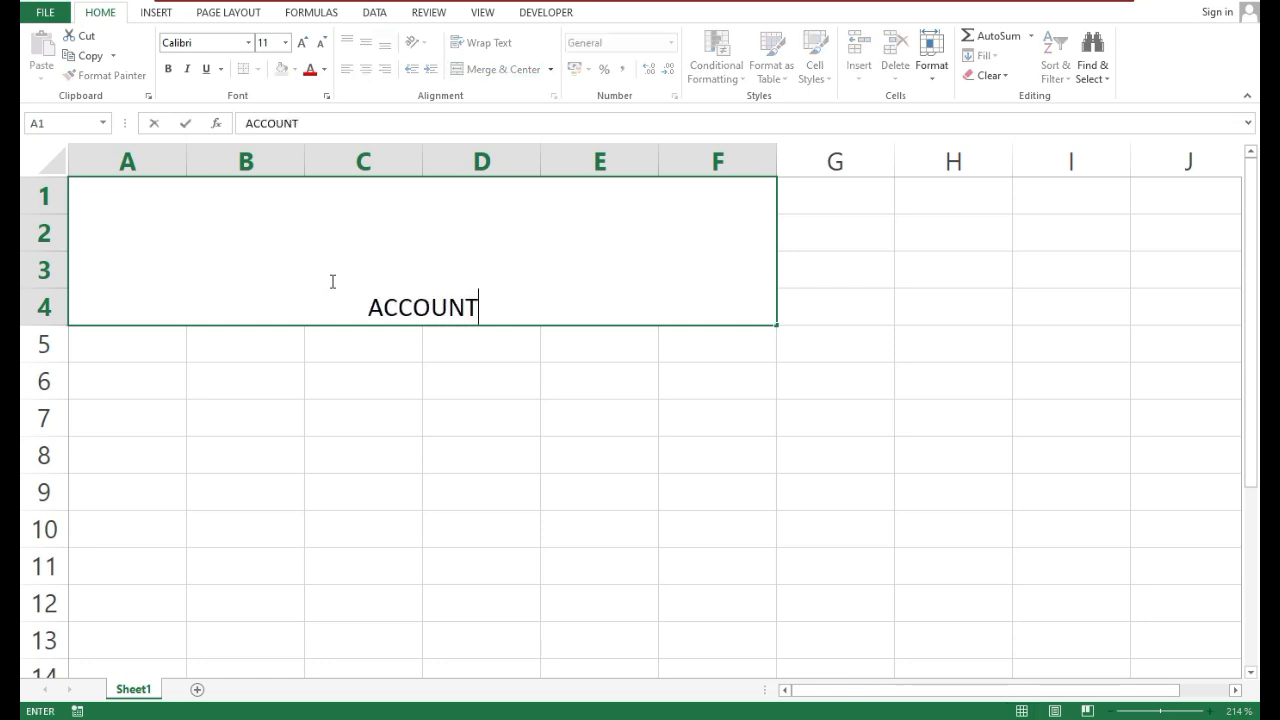
text( LEDGER)
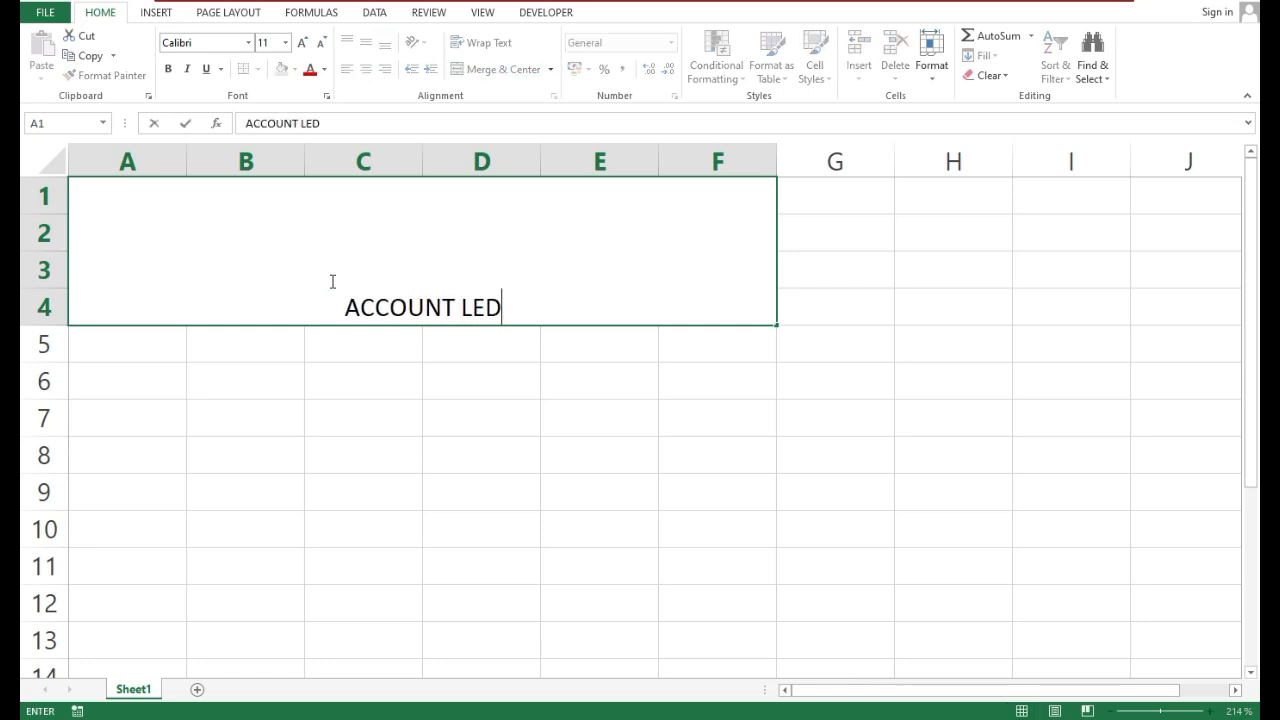
key(Return)
Format the ACCOUNT LEDGER title as vertically centered, bold, with font size 22
key(Up)
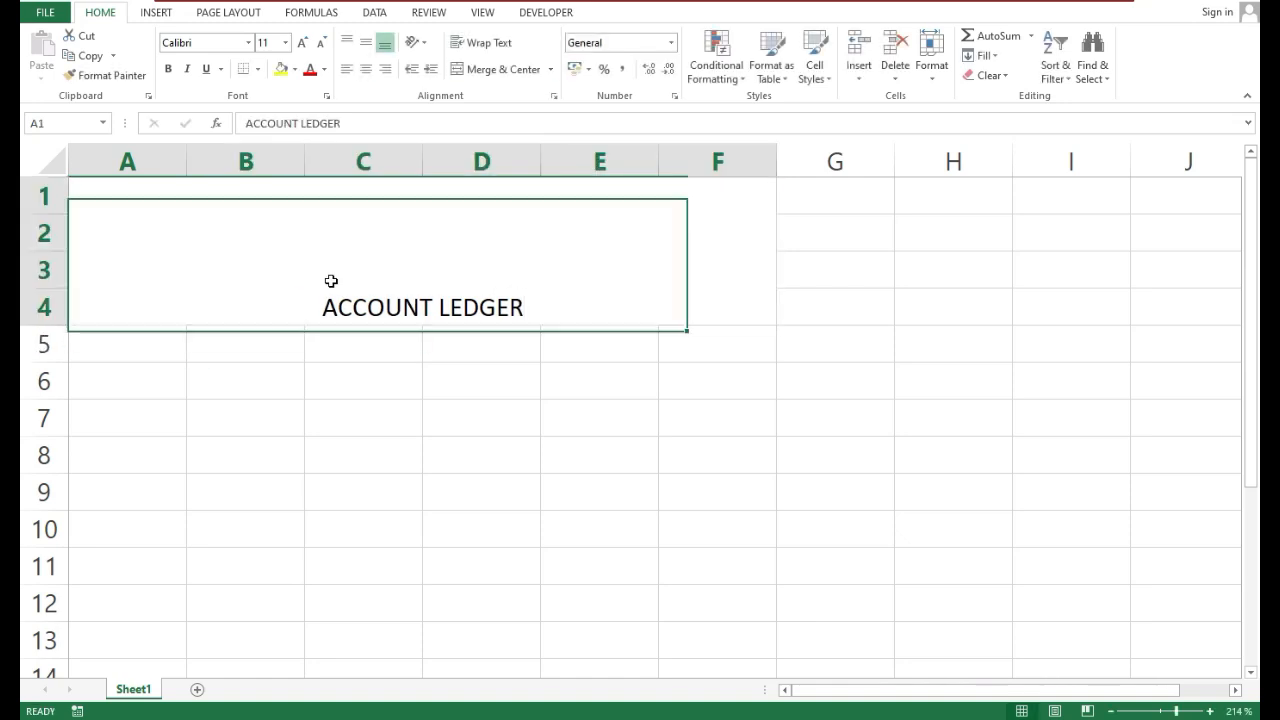
click(365, 42)
click(168, 69)
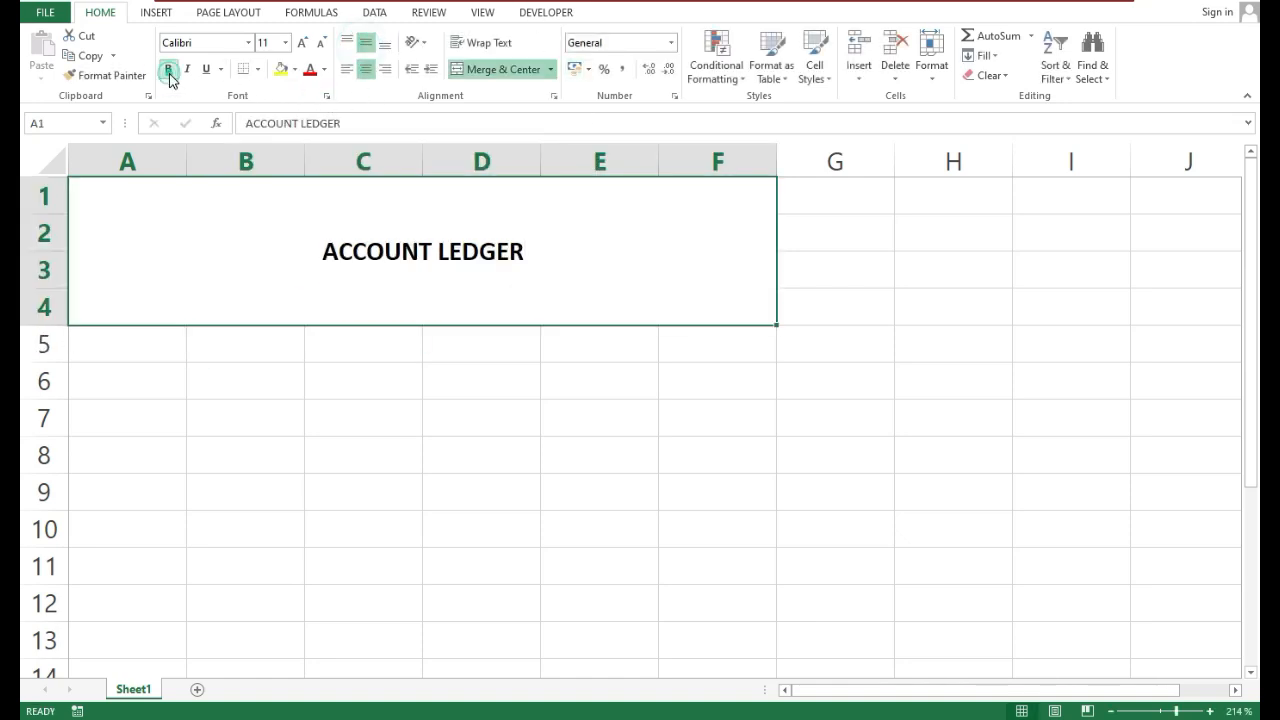
click(298, 46)
click(300, 43)
click(300, 43)
click(300, 43)
click(300, 43)
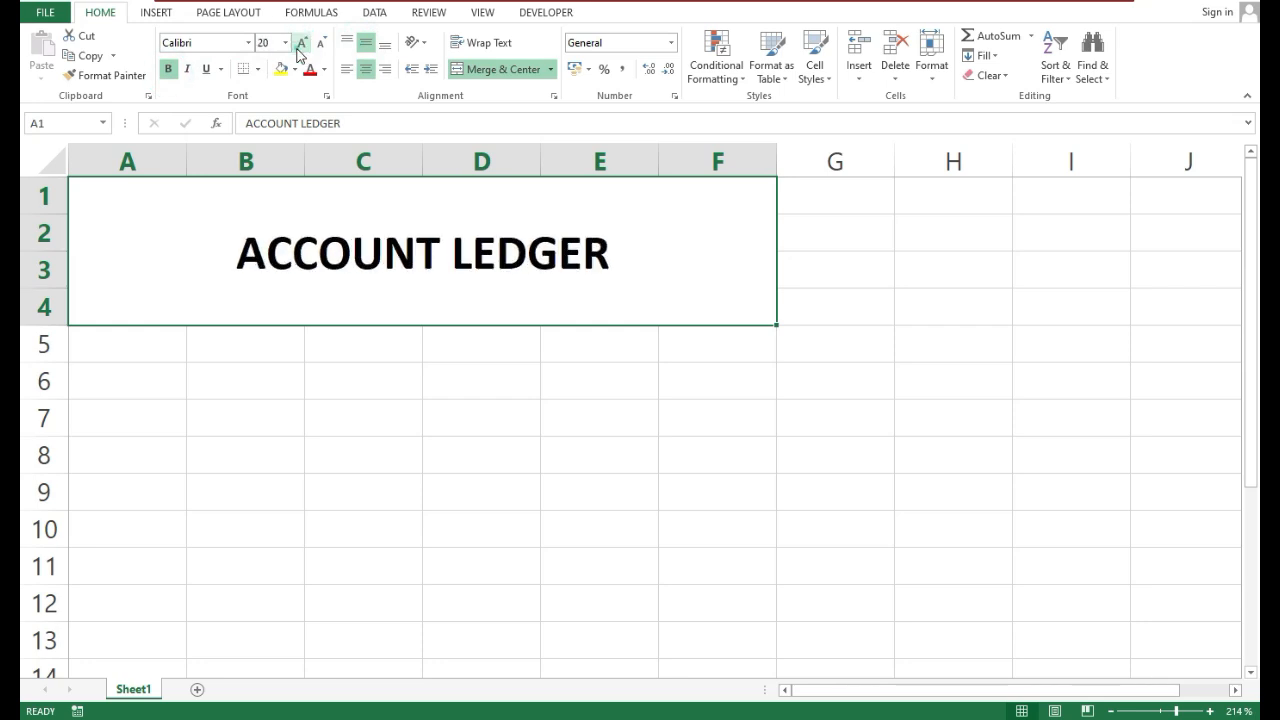
click(300, 43)
Fill the merged title cell with a light gold background color
click(295, 69)
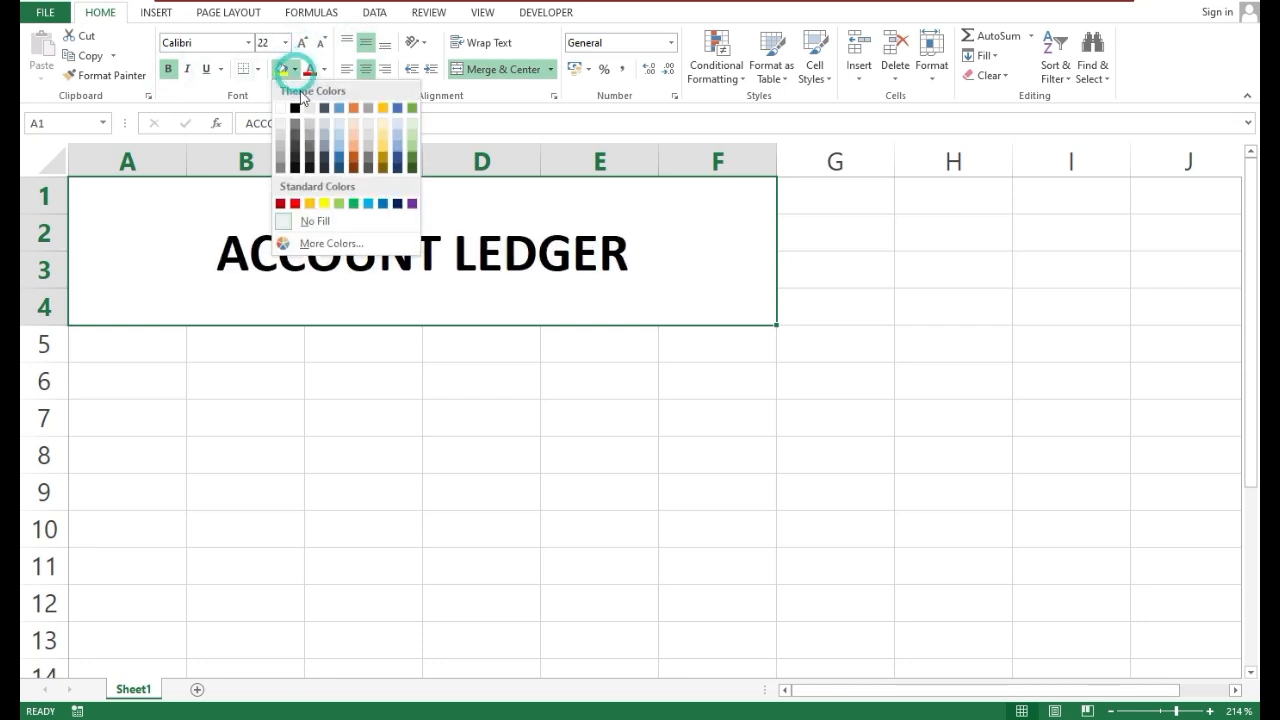
click(383, 145)
click(329, 362)
Insert the account holder's first name before ACCOUNT LEDGER in the title cell
click(328, 238)
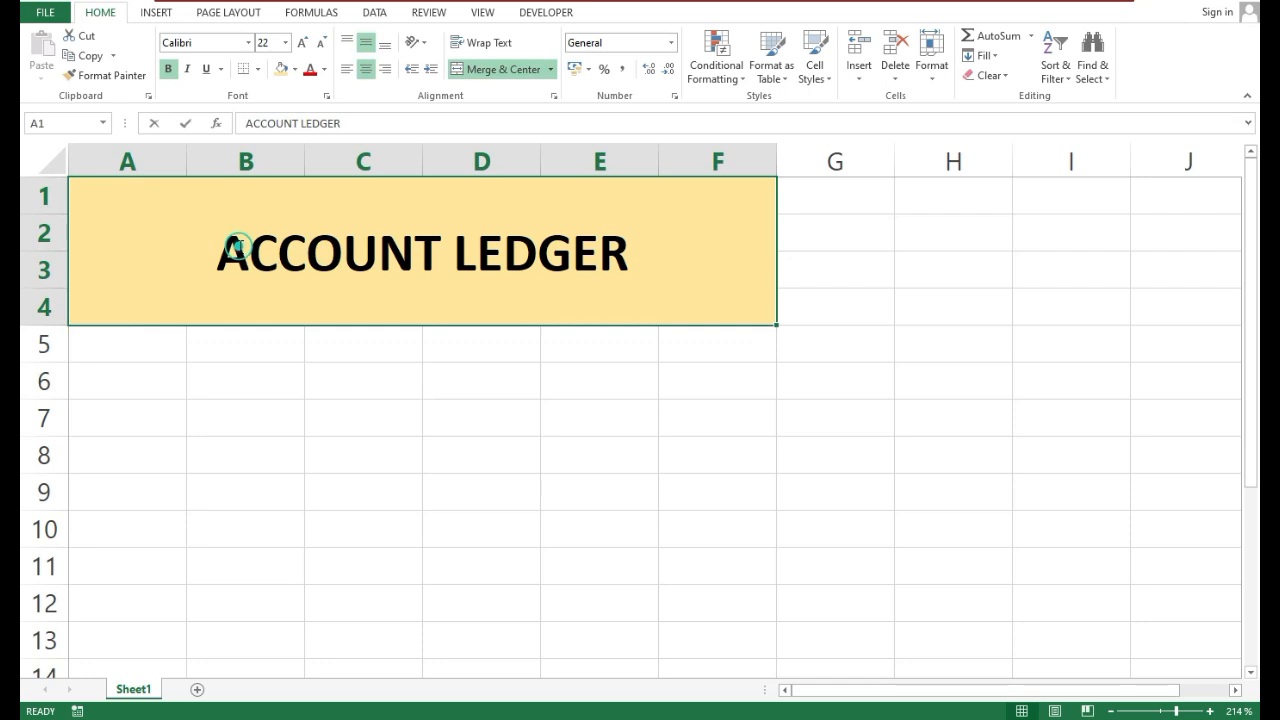
double_click(230, 253)
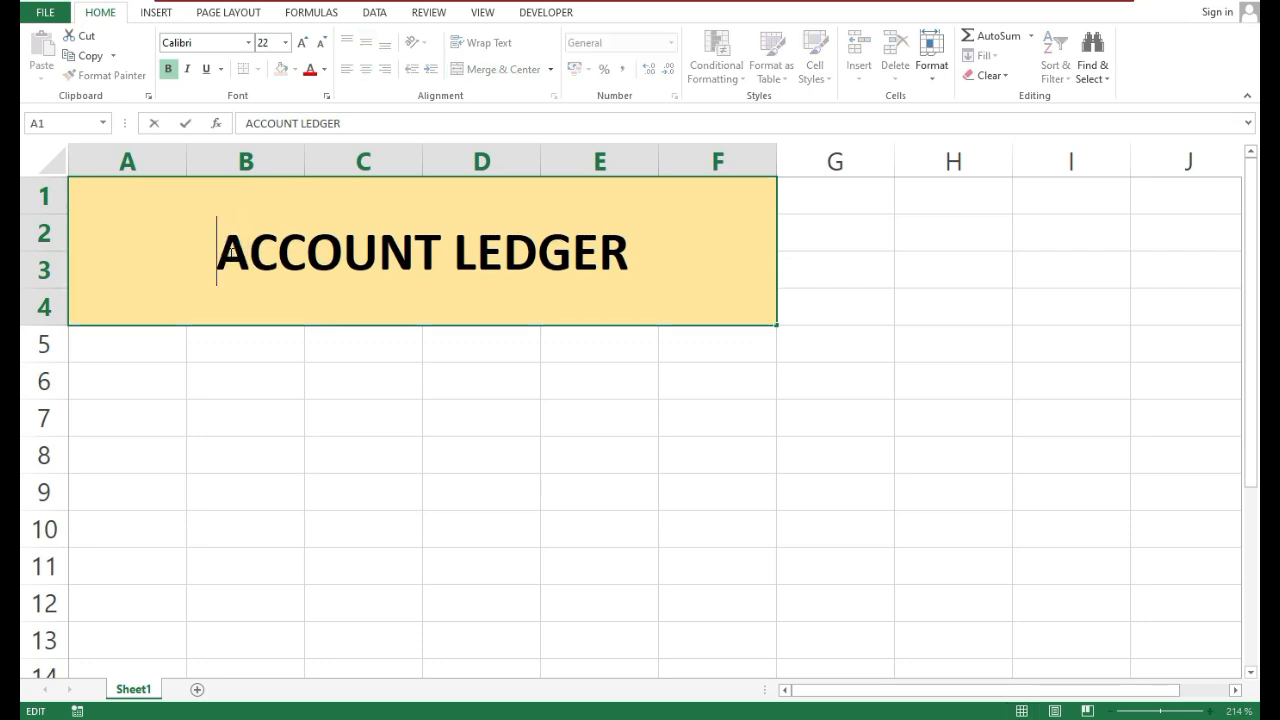
text(JOHN)
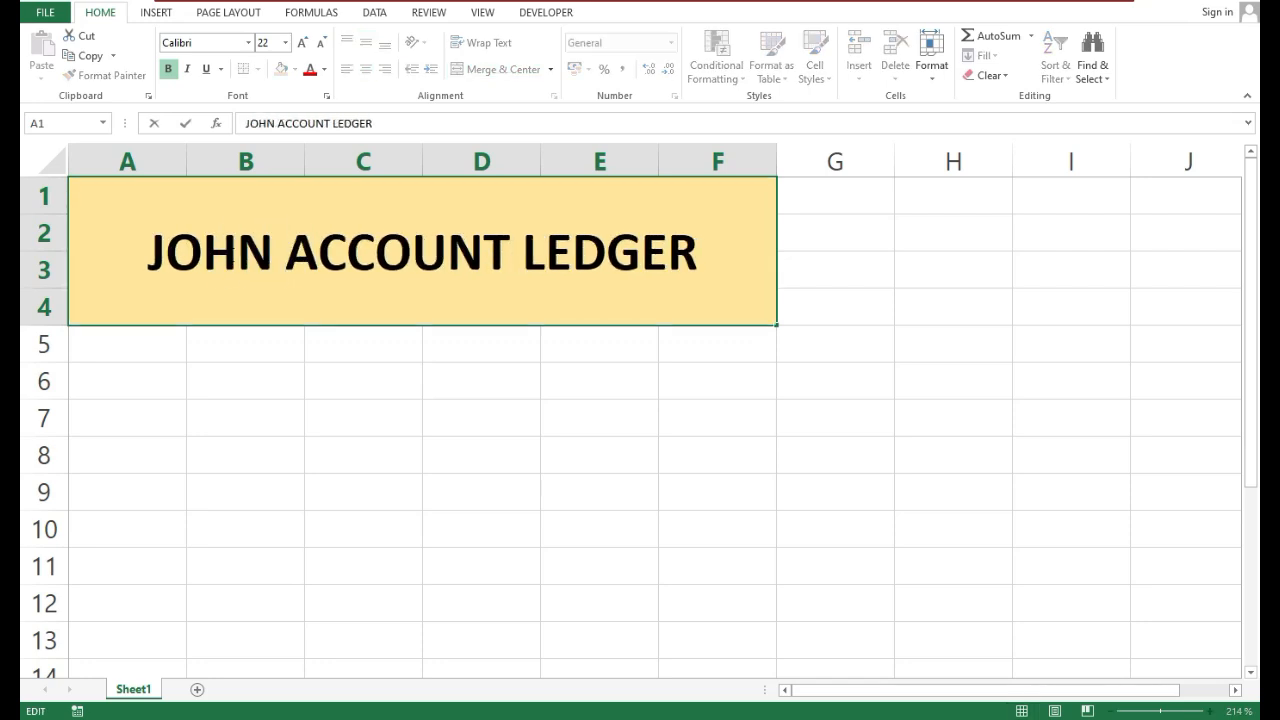
key(Return)
Remove the account holder's name from the title, leaving only ACCOUNT LEDGER
click(229, 254)
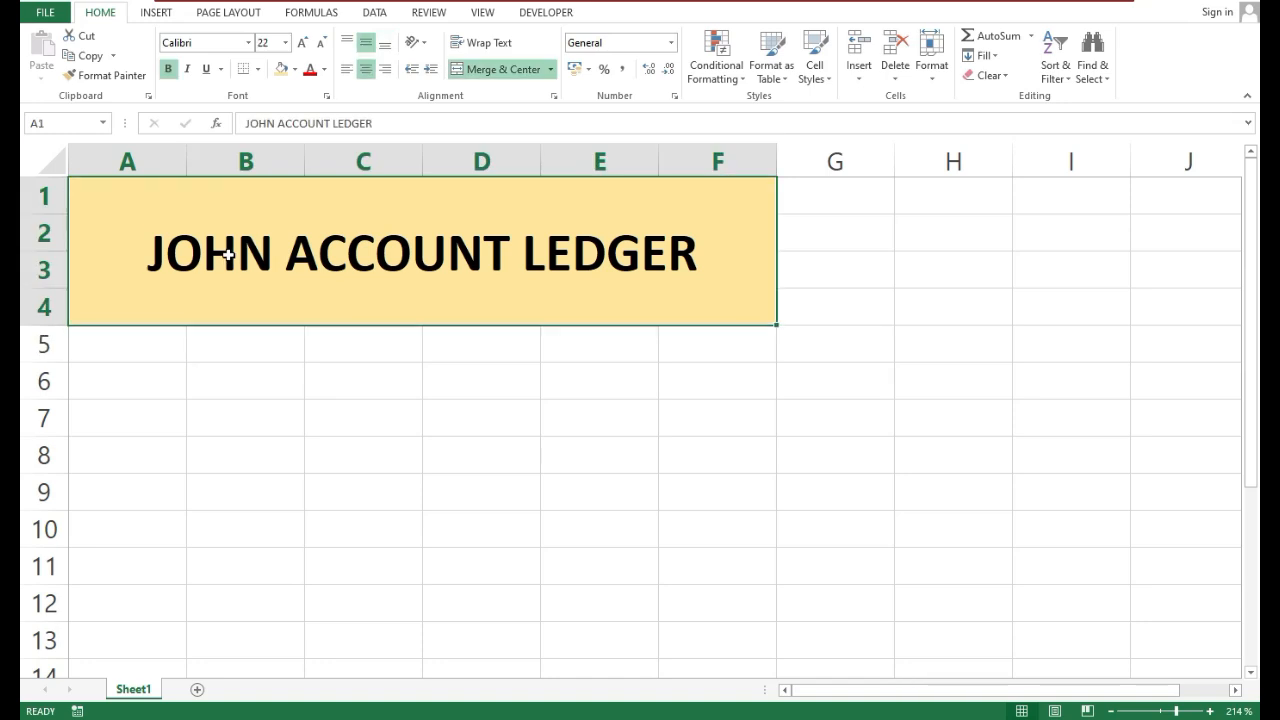
double_click(229, 254)
key(Right)
key(Right)
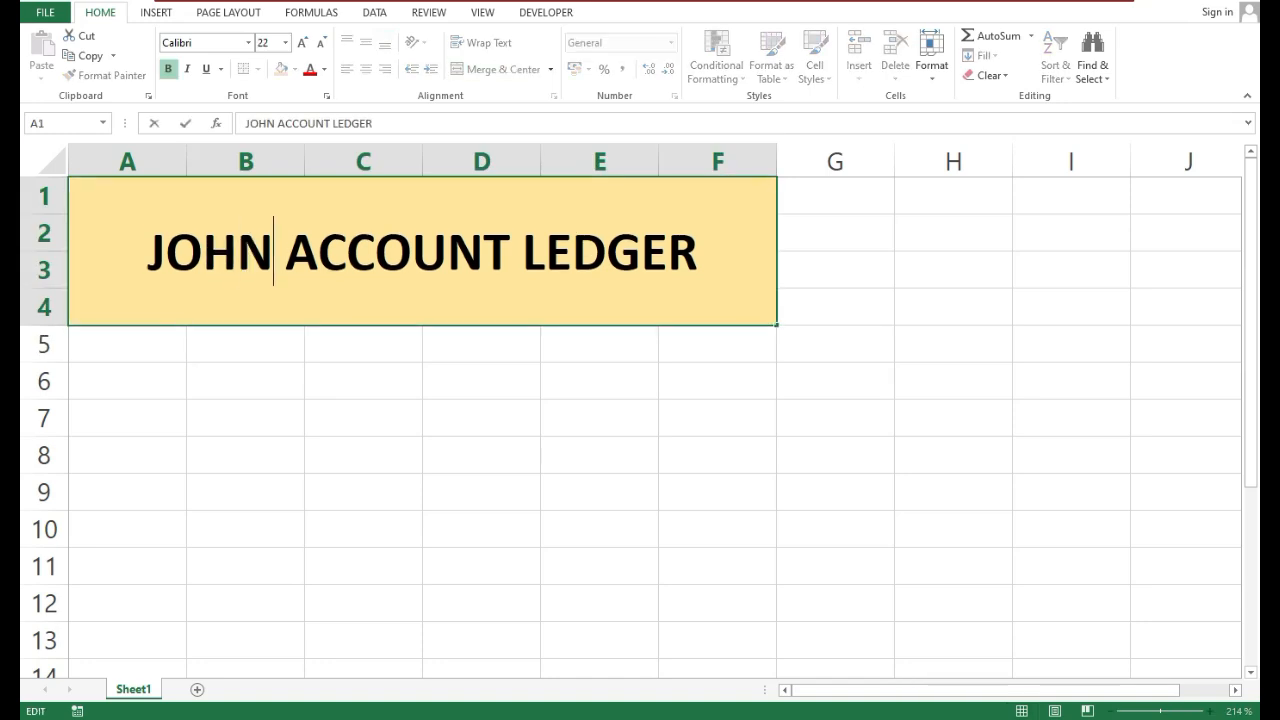
key(BackSpace)
key(BackSpace)
key(BackSpace)
key(BackSpace)
key(BackSpace)
key(Return)
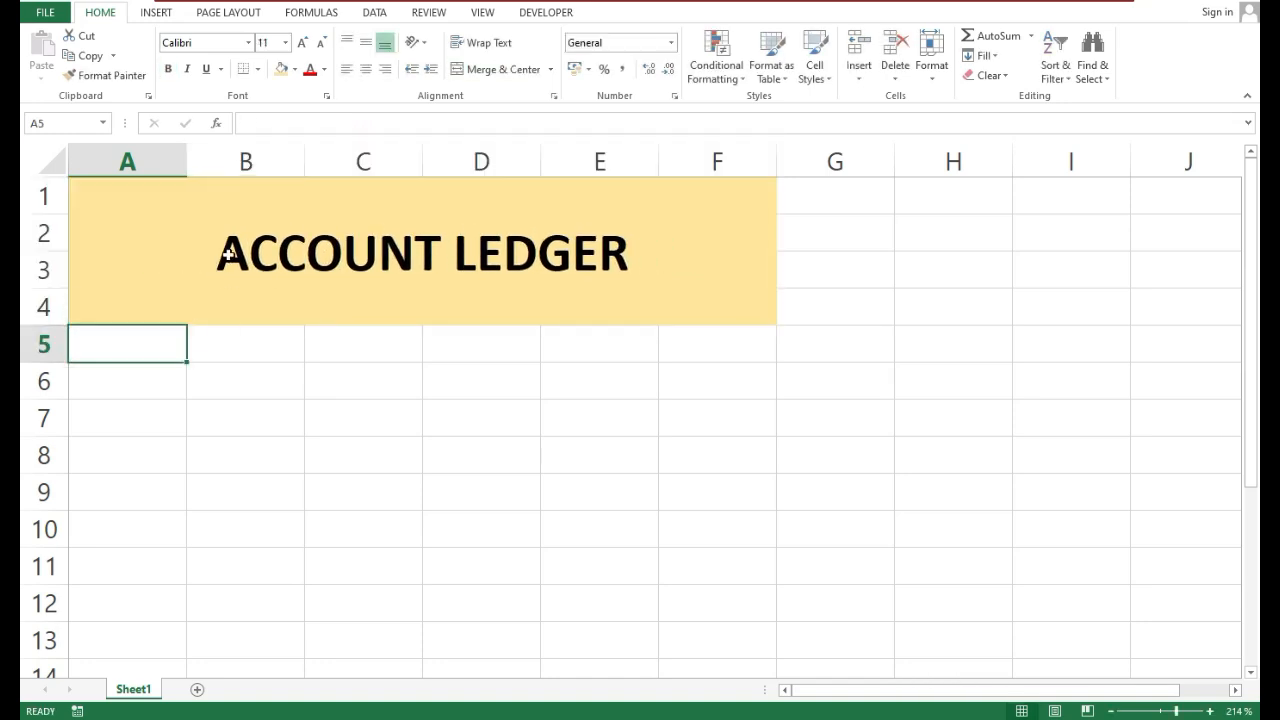
Enlarge the ACCOUNT LEDGER title's font to size 36
click(229, 254)
click(300, 44)
click(300, 44)
click(300, 44)
click(300, 44)
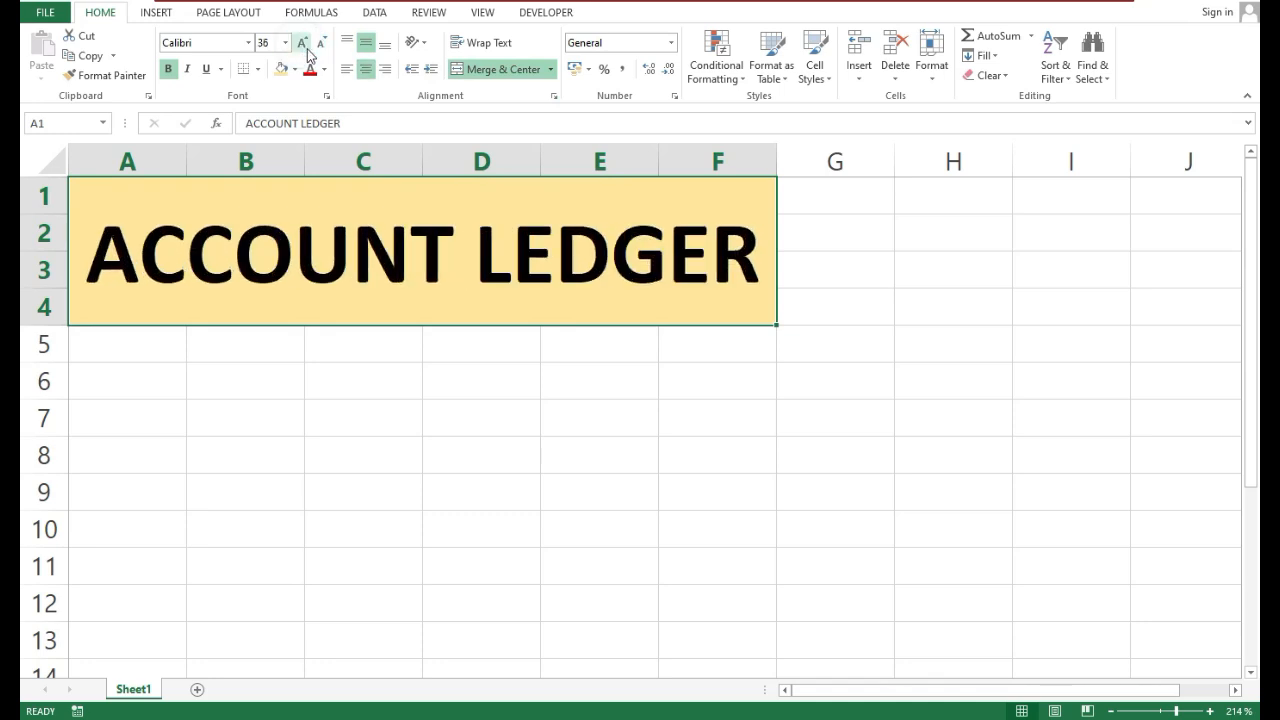
click(340, 383)
click(245, 433)
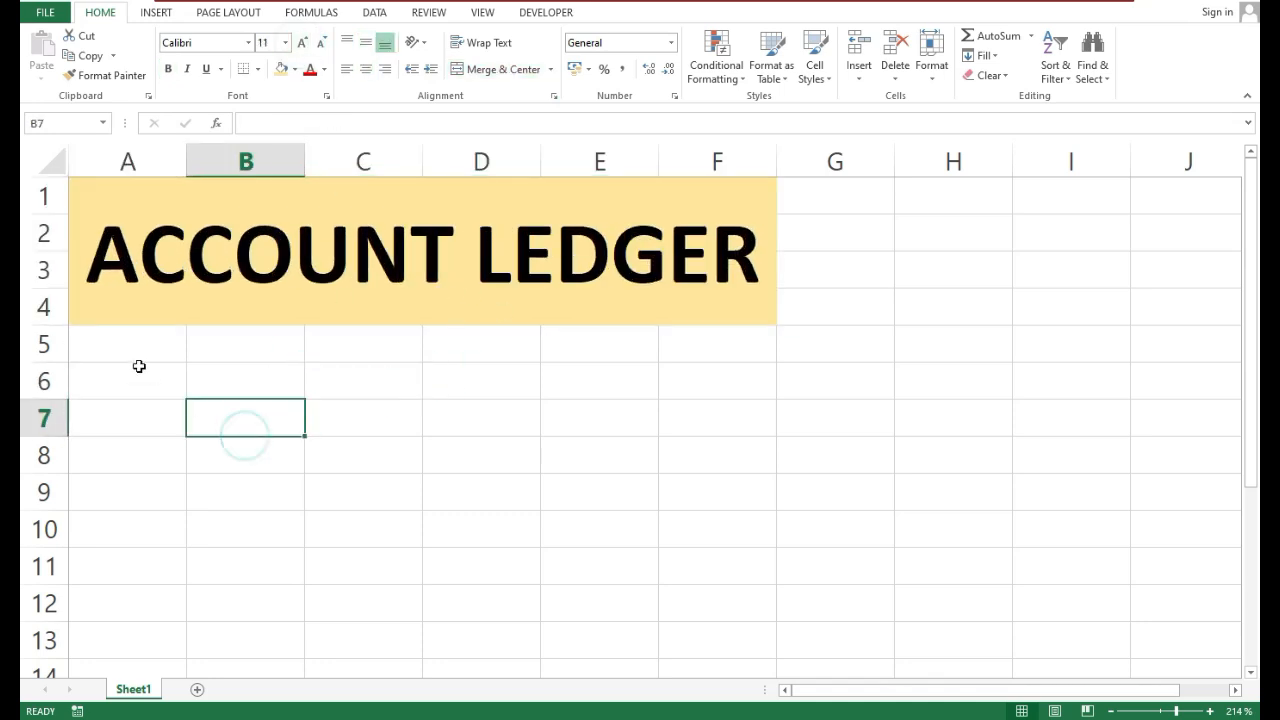
Enter the column headers S No in A5 and Date in B5
drag(125, 344, 588, 359)
click(252, 379)
click(155, 344)
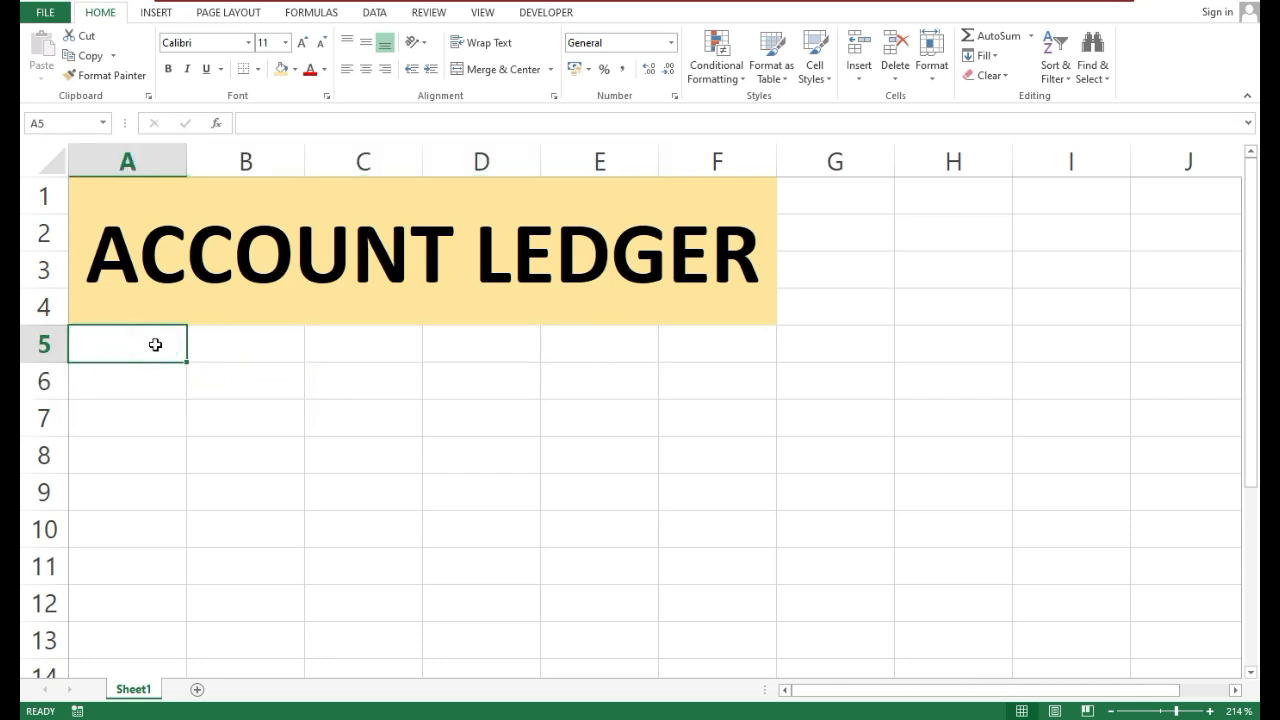
text(S)
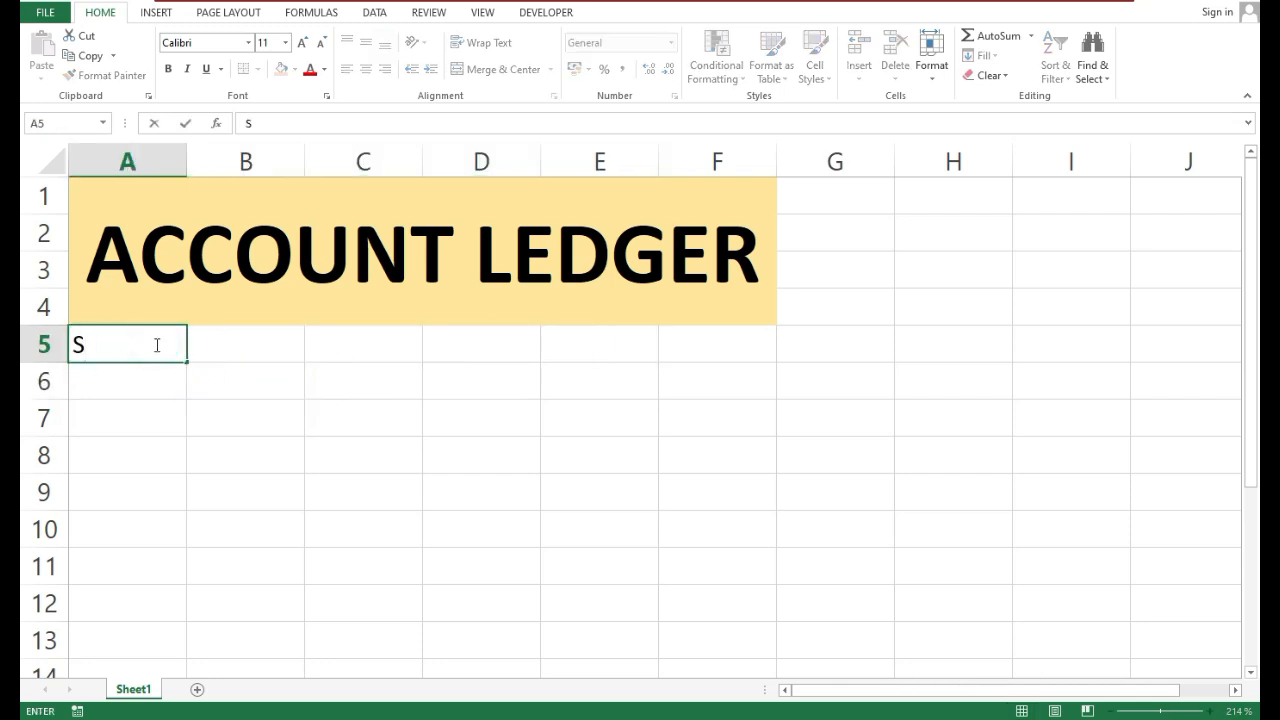
text( No)
key(Tab)
text(Da)
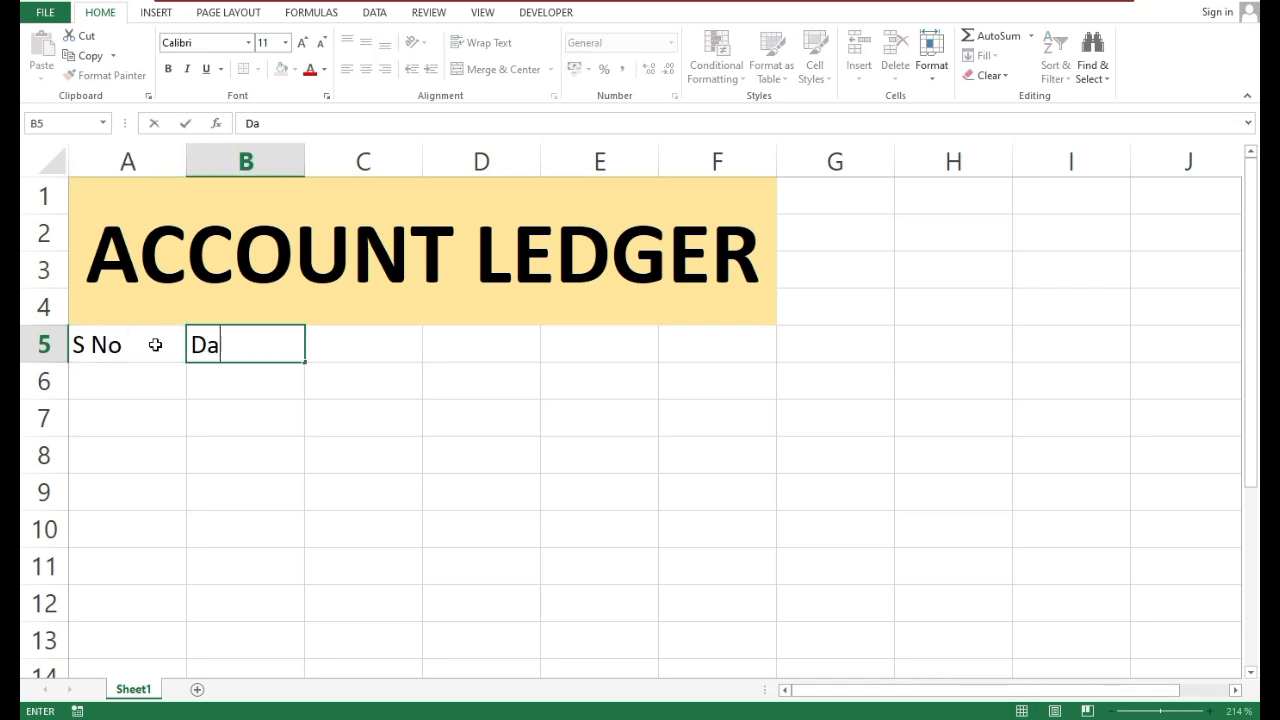
text(te)
key(Tab)
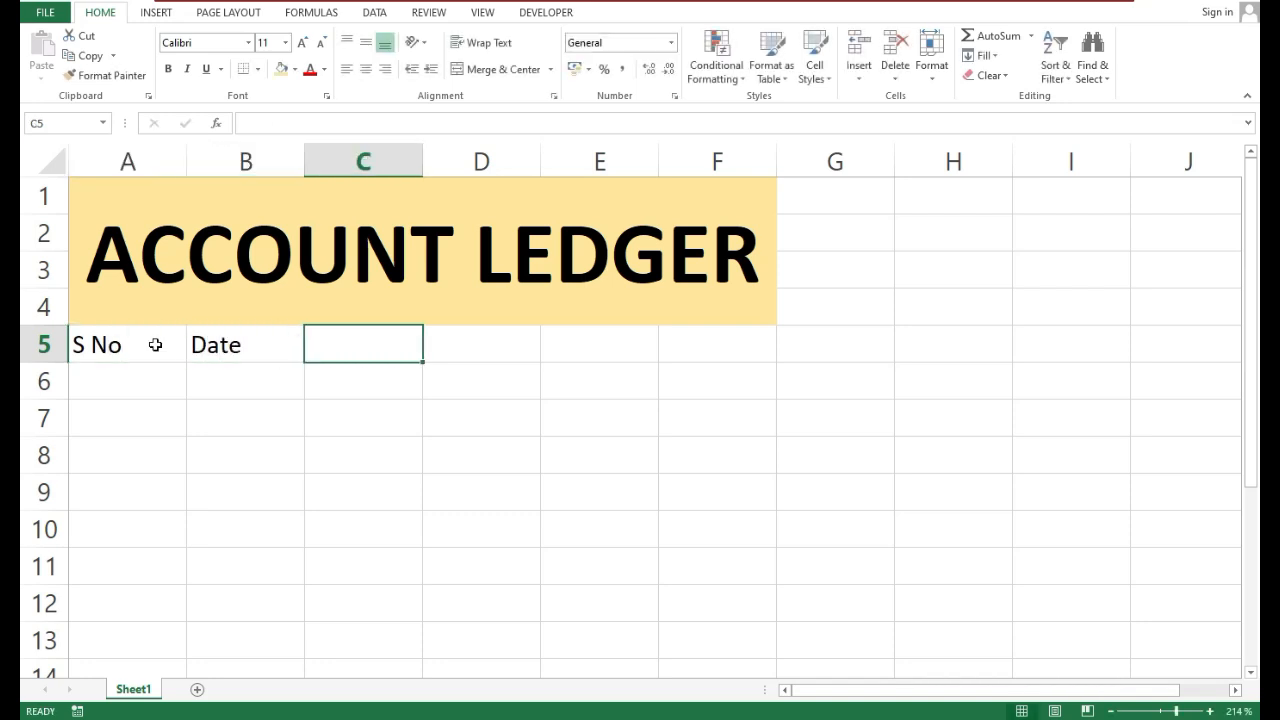
Add the column headers Description in C5 and Credit in D5
text(Des)
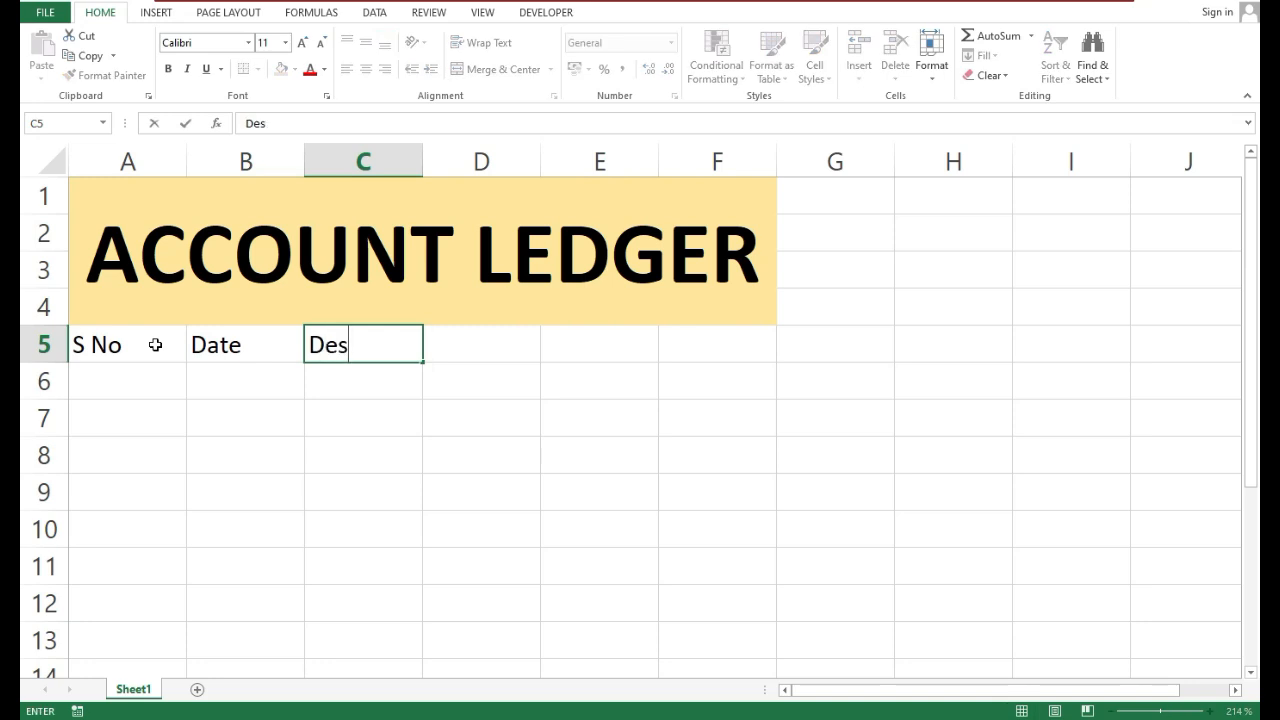
text(cription)
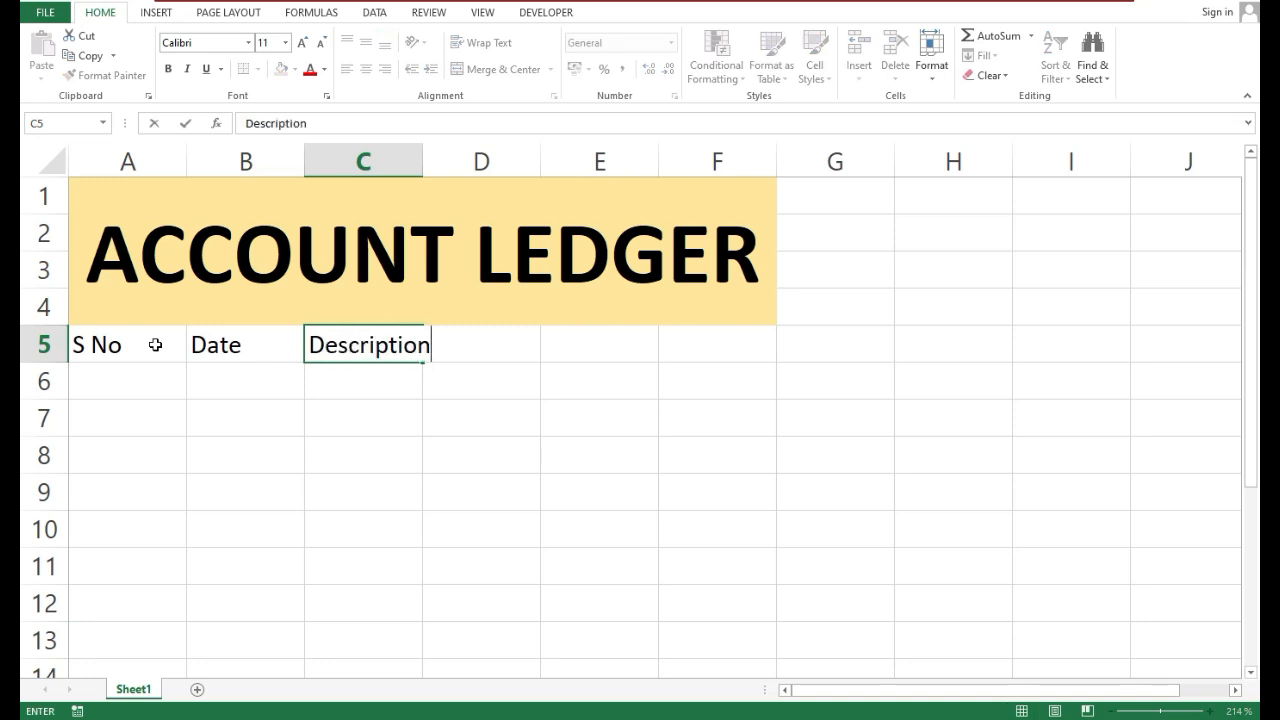
key(Tab)
text(Cred)
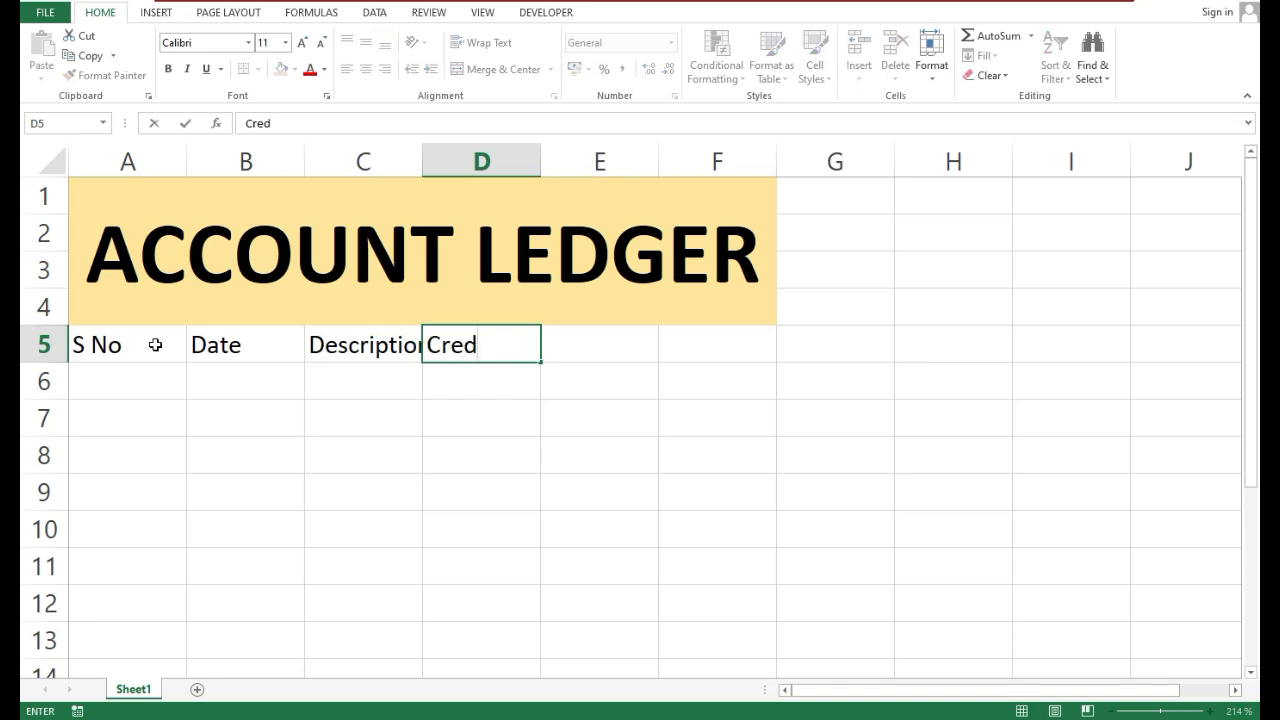
text(it)
key(Tab)
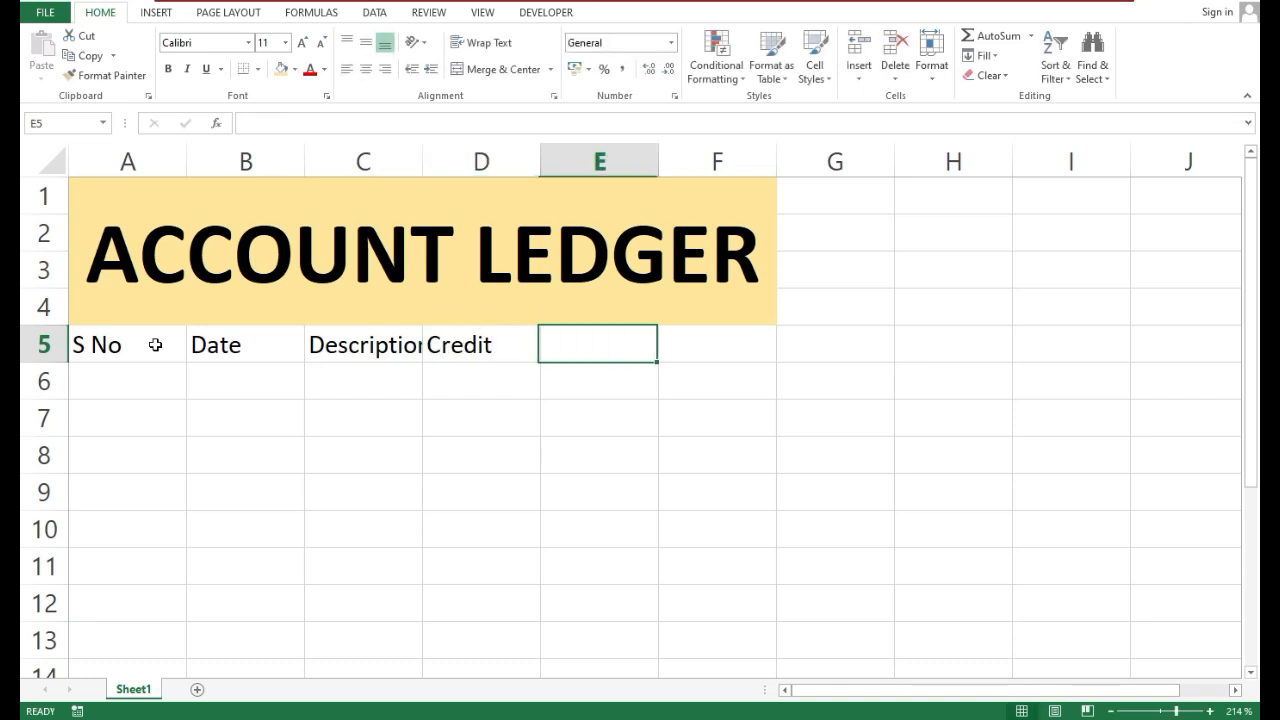
Complete the header row with Debit in E5 and Balance in F5
text(De)
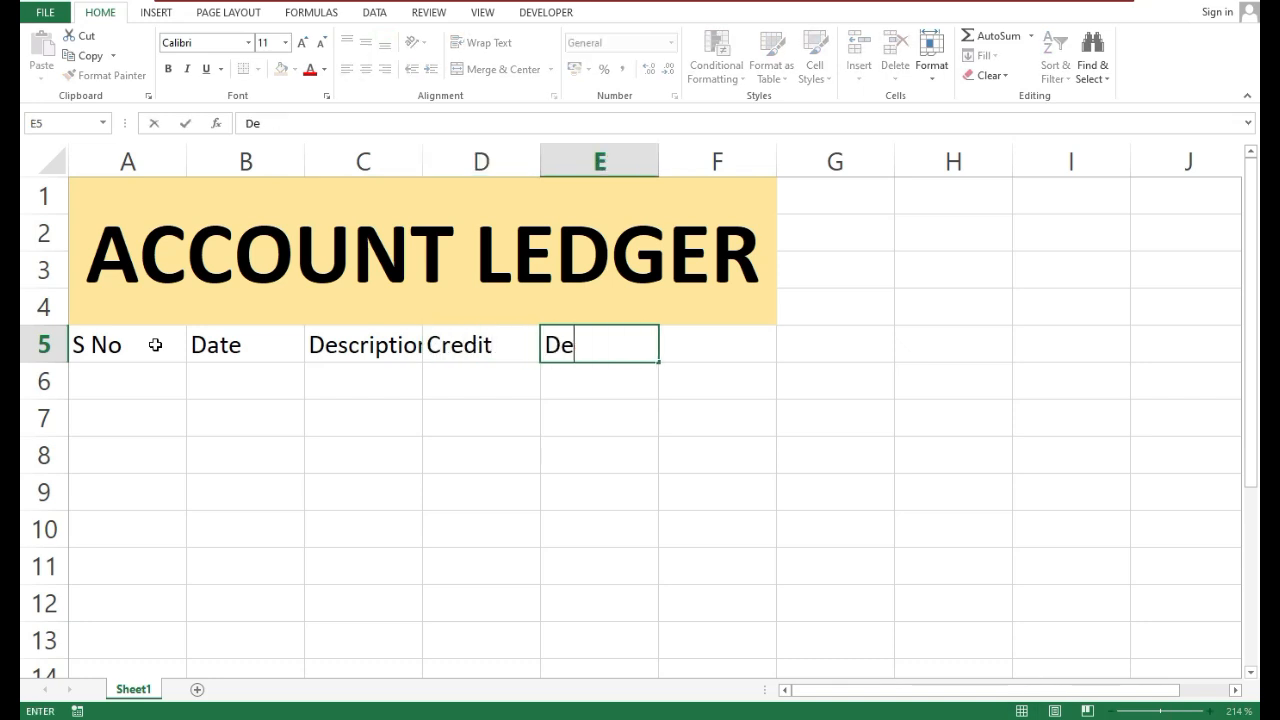
text(bit)
key(Tab)
text(Balance)
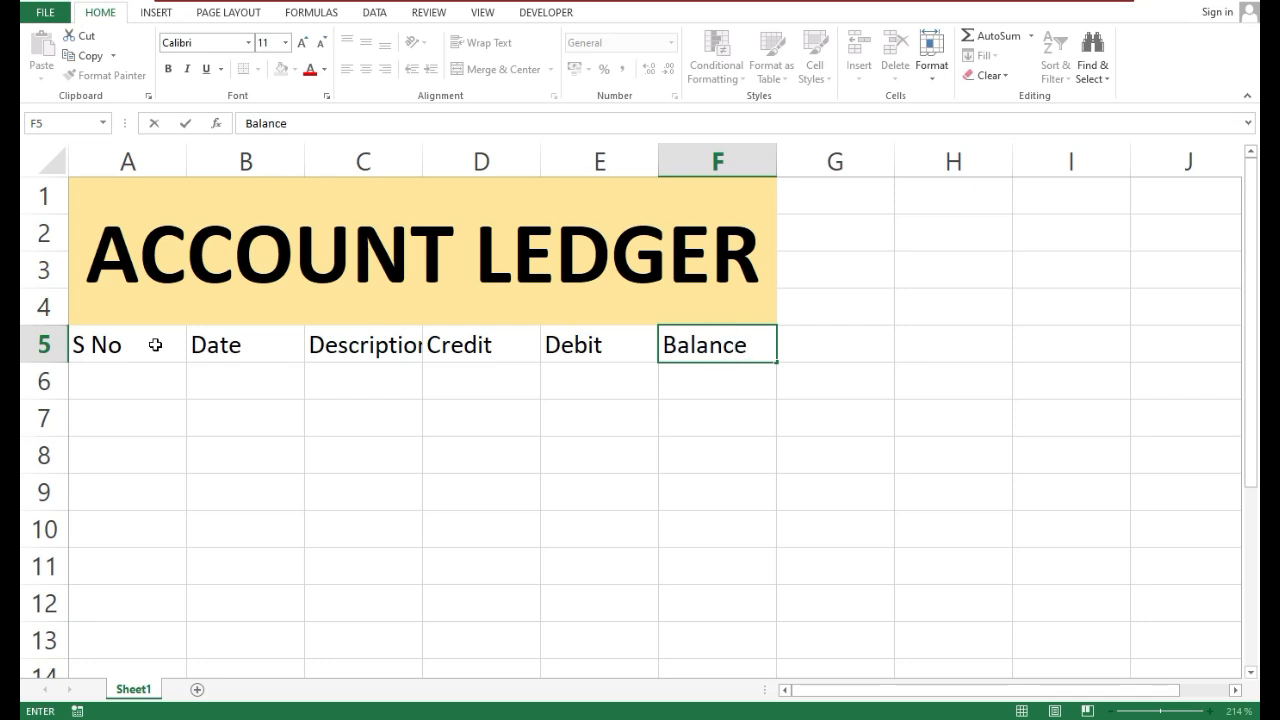
key(Tab)
key(Return)
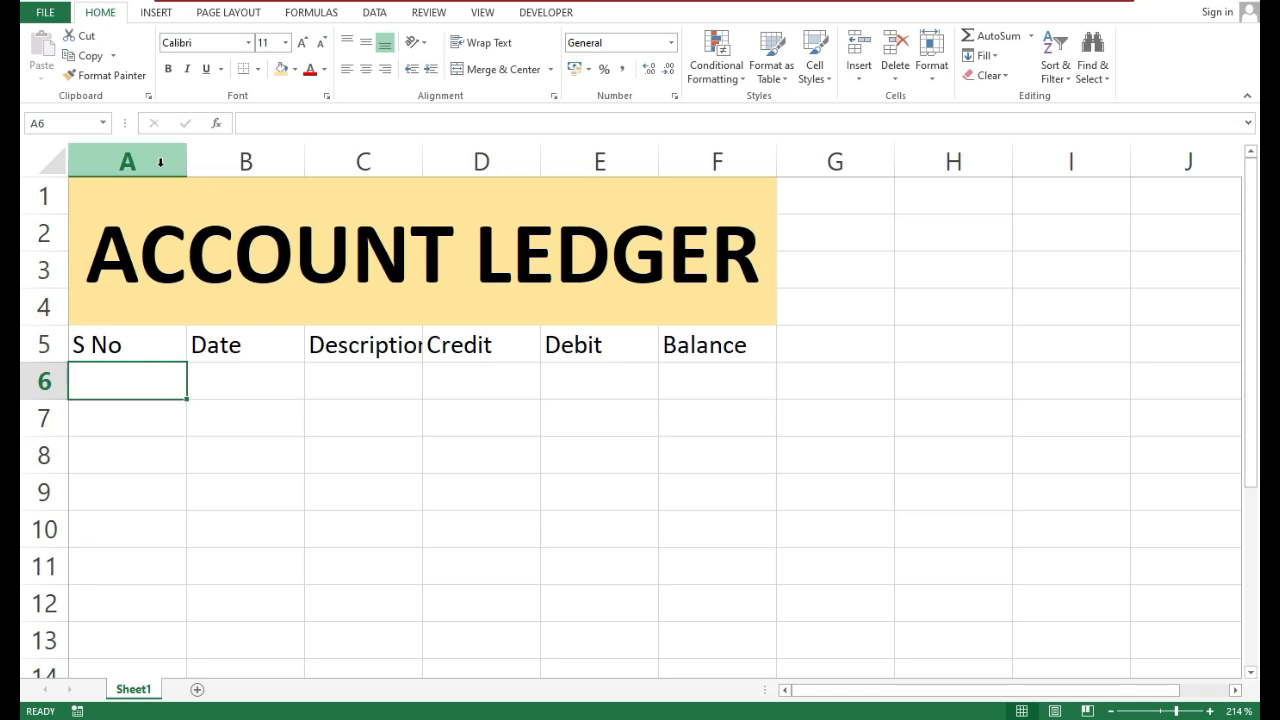
Set columns A through F to one wider column width so the full Description header fits
drag(138, 162, 750, 163)
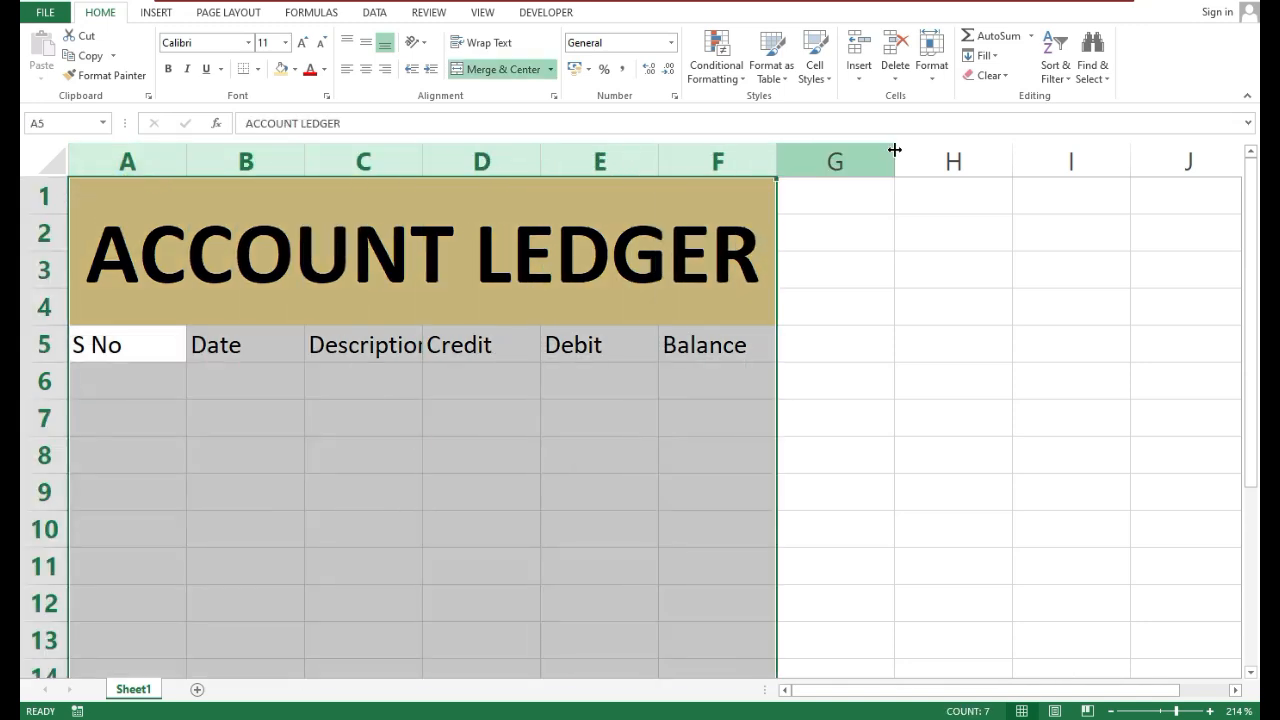
click(931, 72)
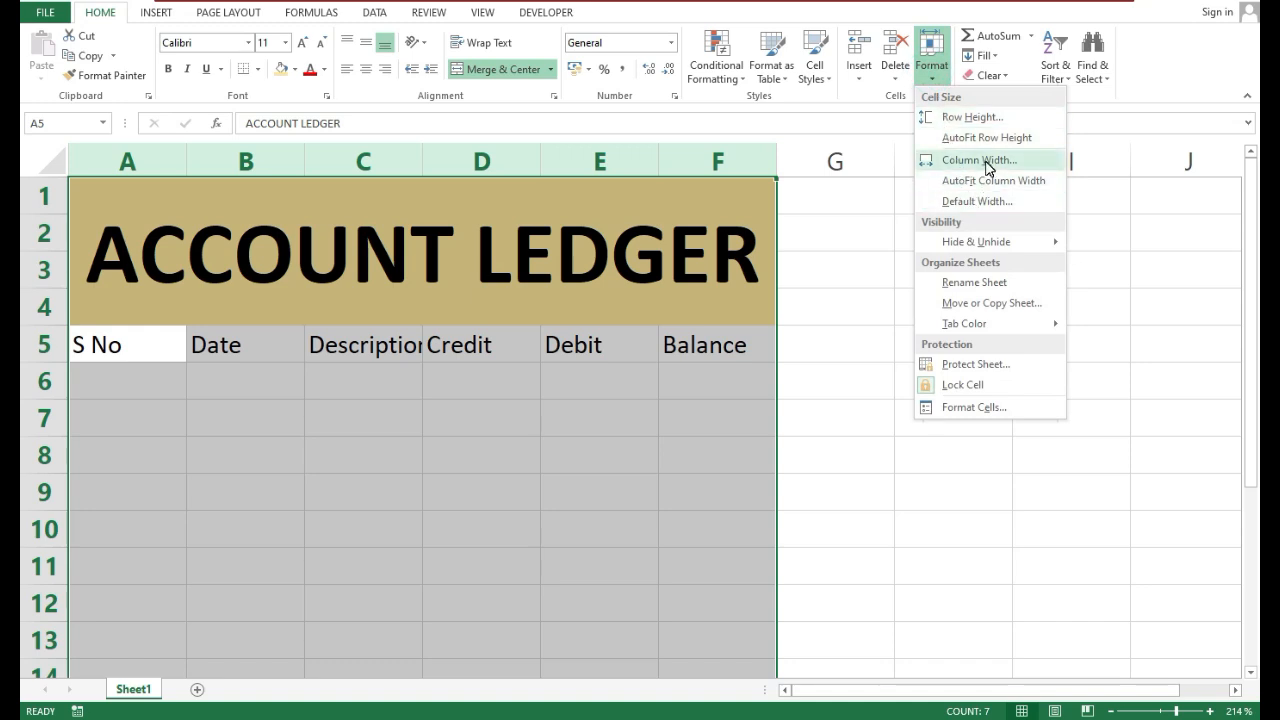
click(984, 162)
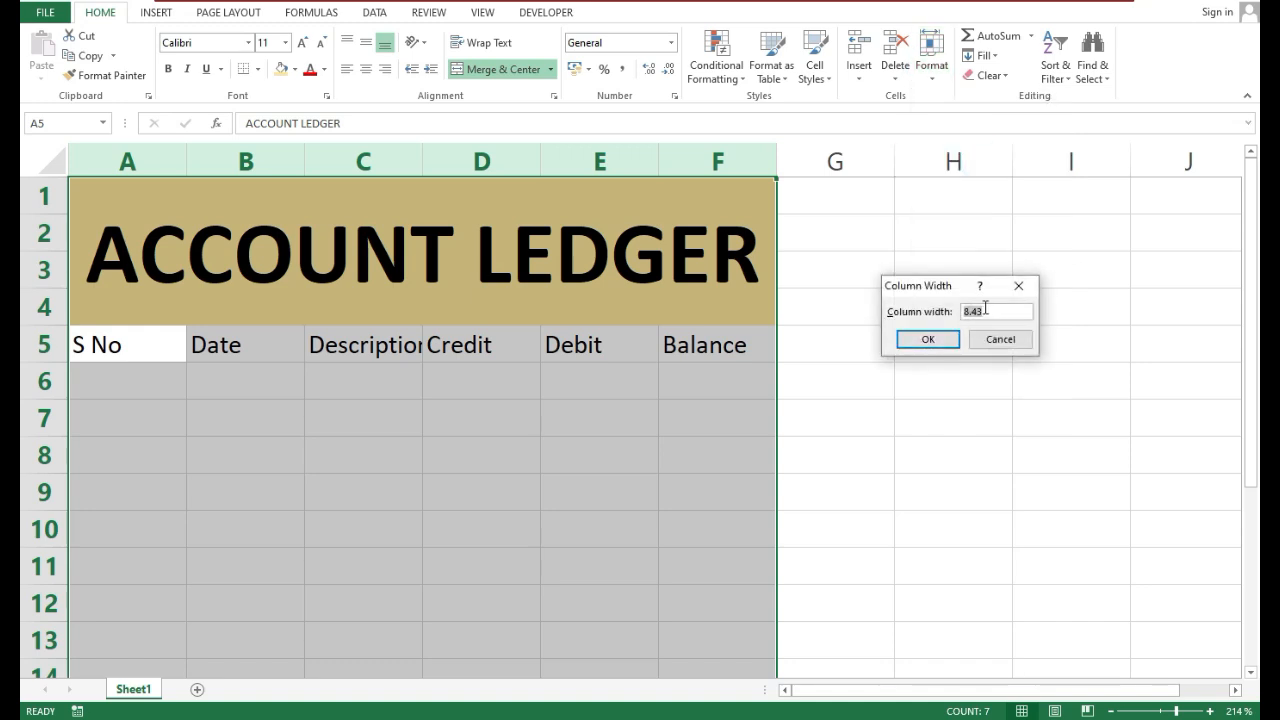
text(1)
key(Return)
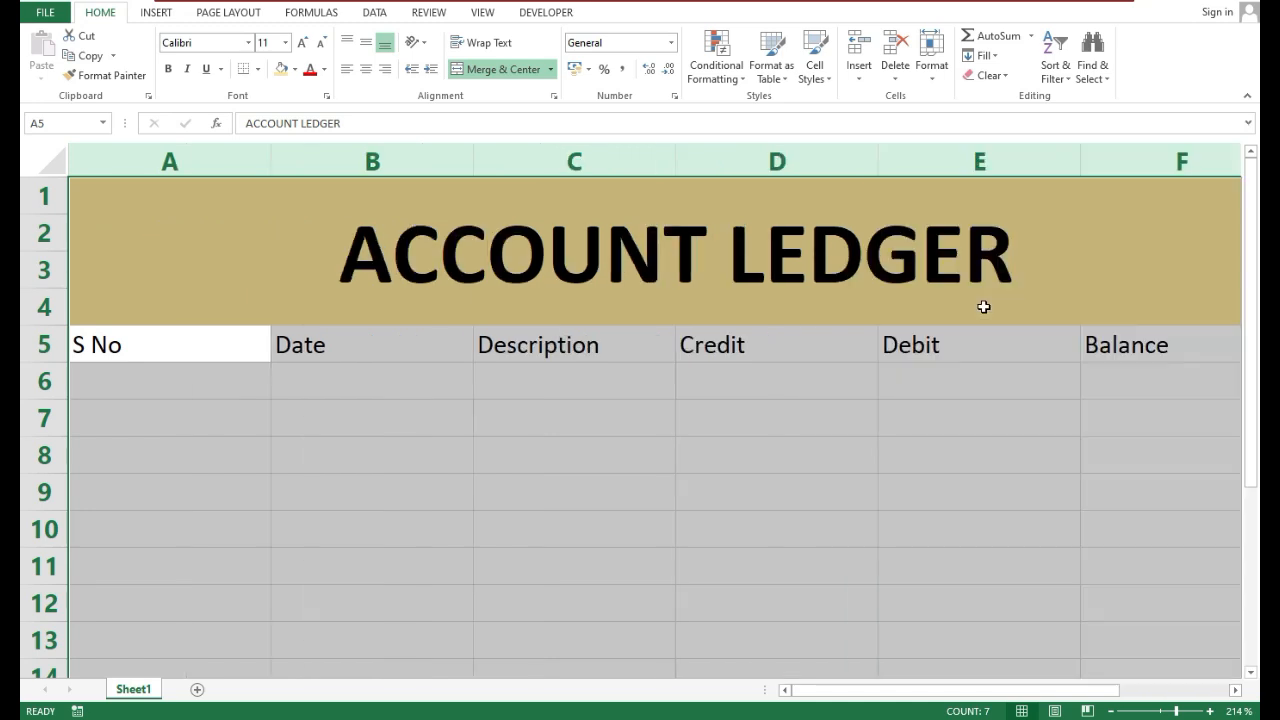
click(640, 459)
Enter serial numbers 1 and 2 in A6 and A7 and fill the series down the S No column
click(181, 387)
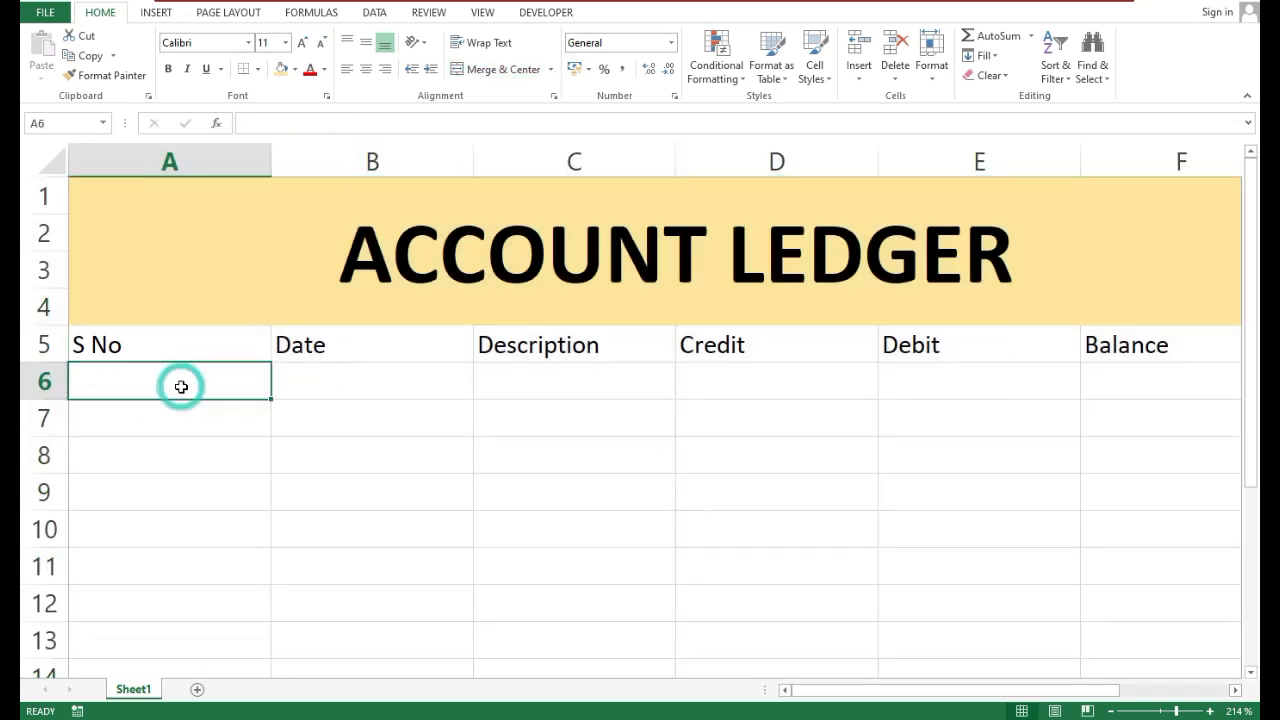
text(1)
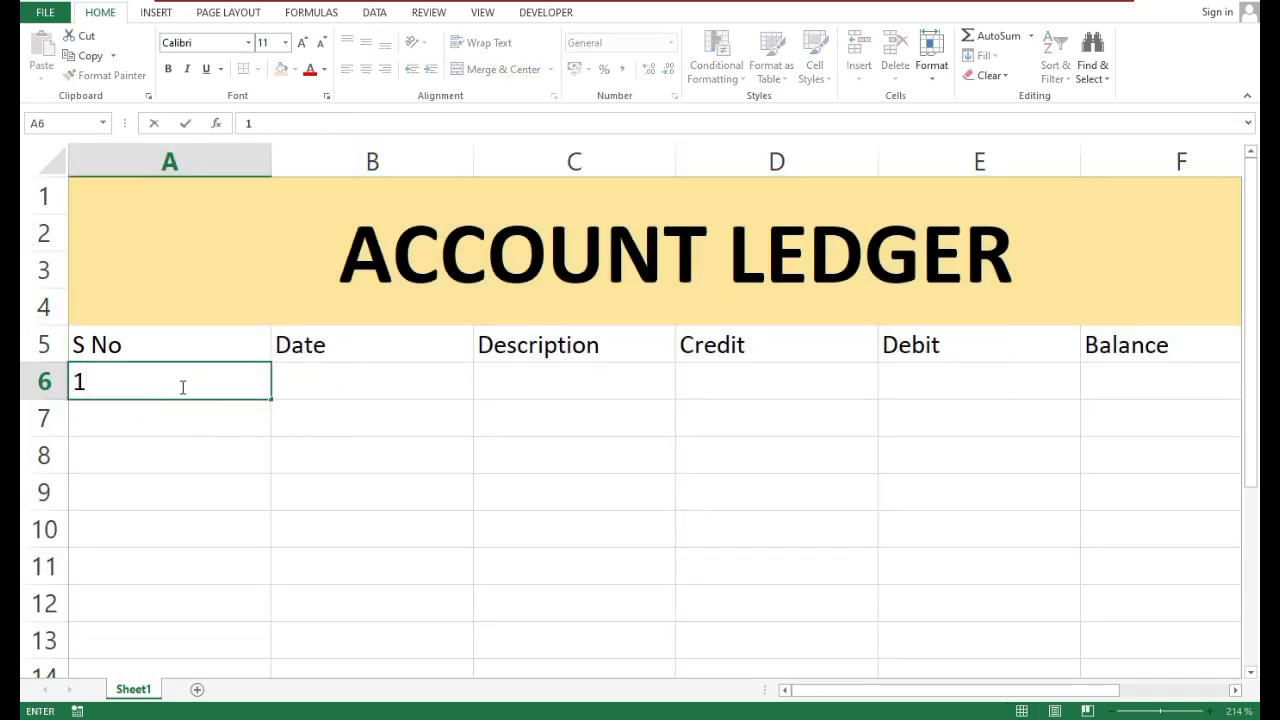
key(Return)
text(2)
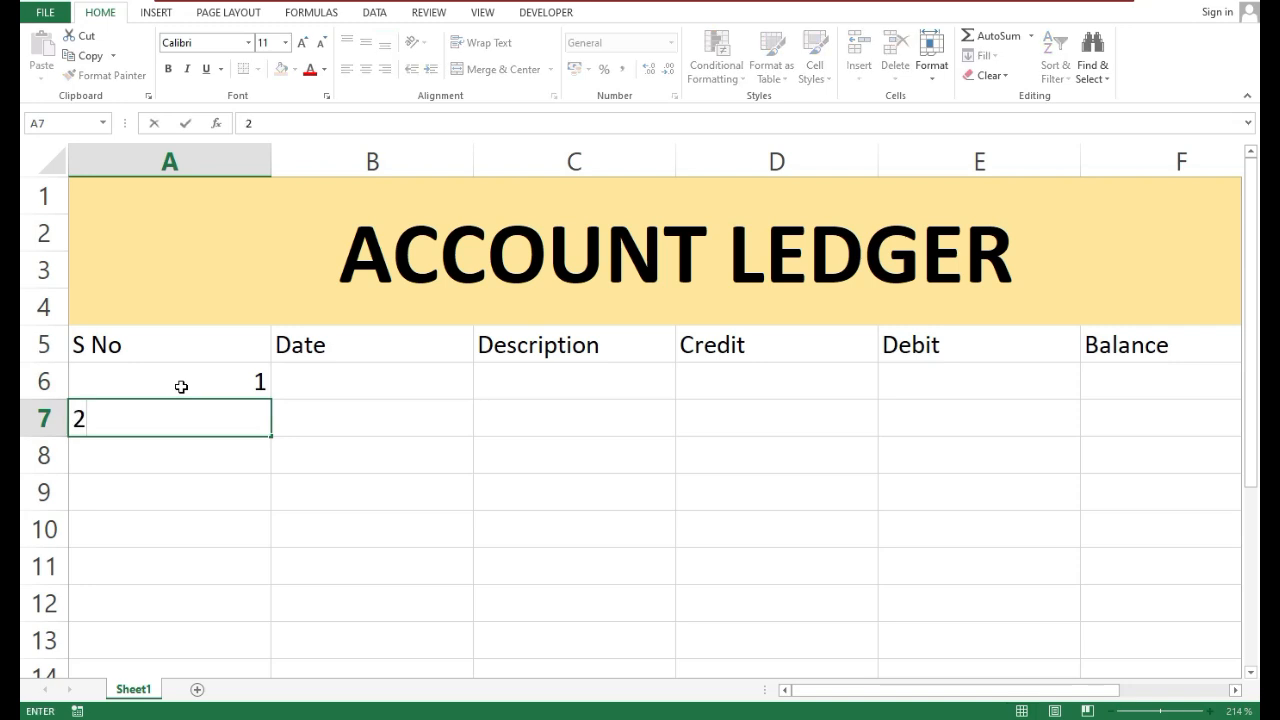
click(300, 486)
drag(209, 374, 203, 424)
scroll(329, 411, up, 3)
click(341, 404)
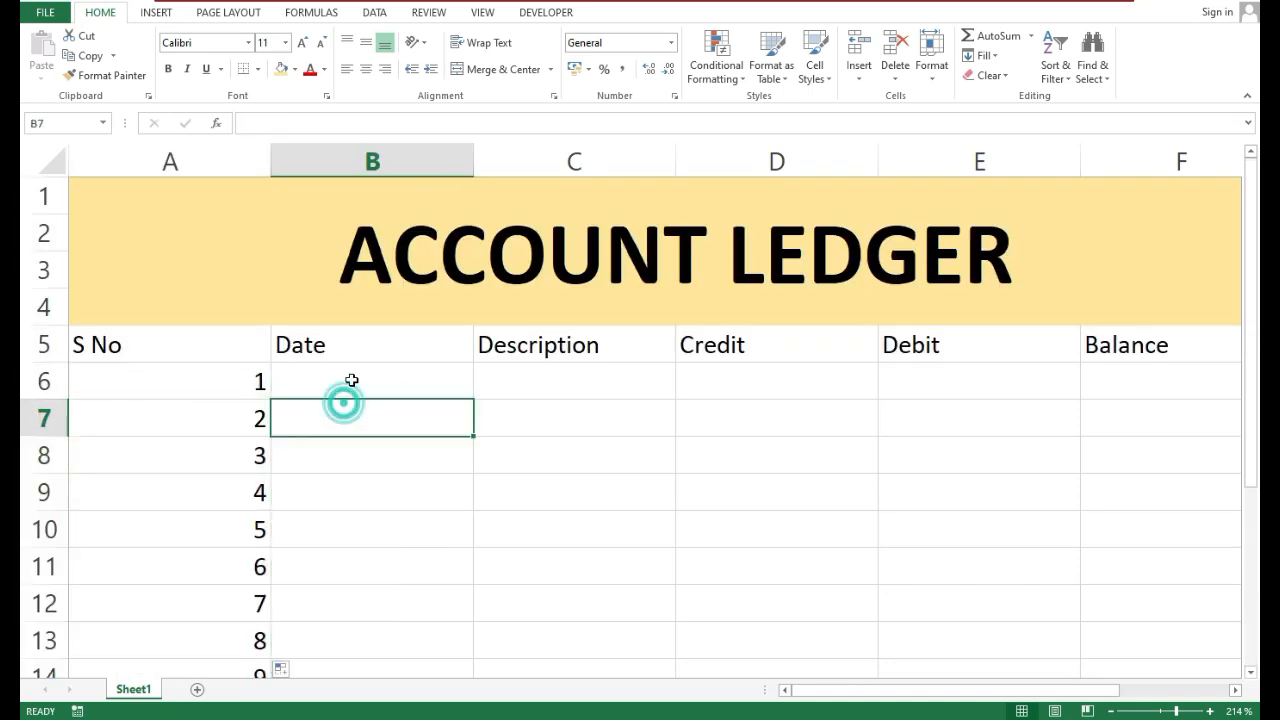
Enter the date 14/12/2024 in B6 and fill consecutive dates down the Date column
click(351, 380)
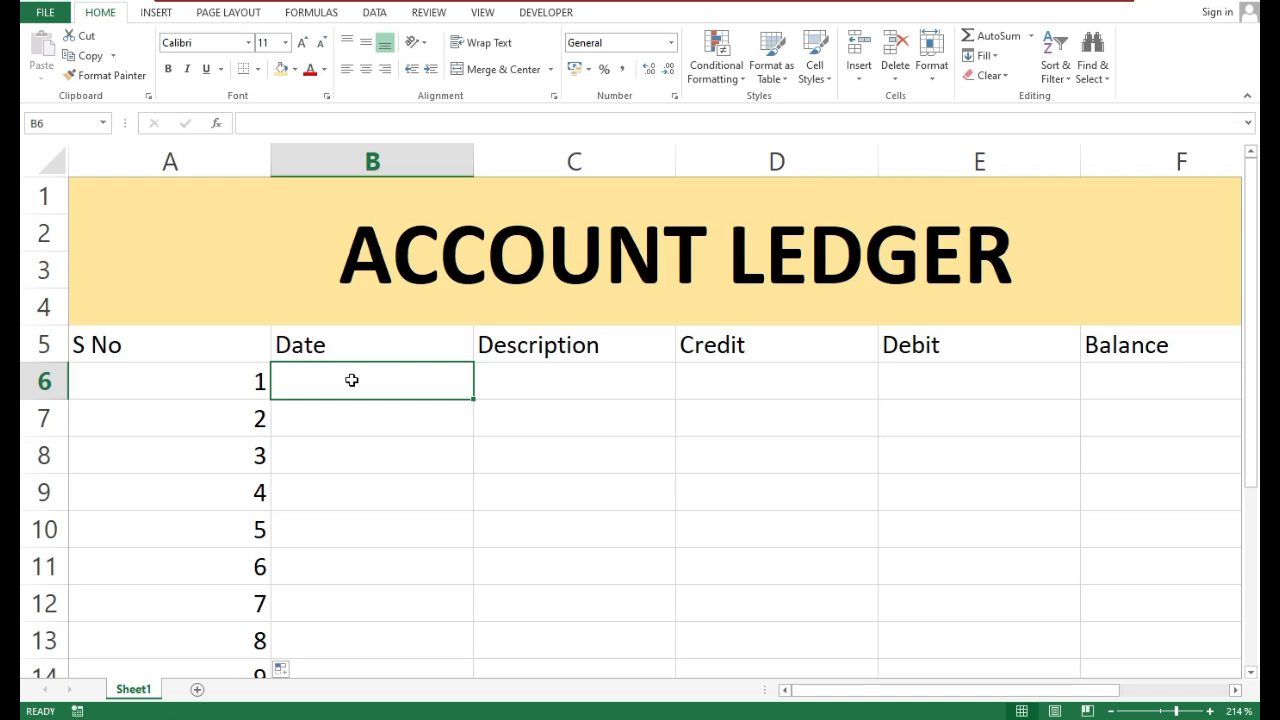
text(14/12/2024)
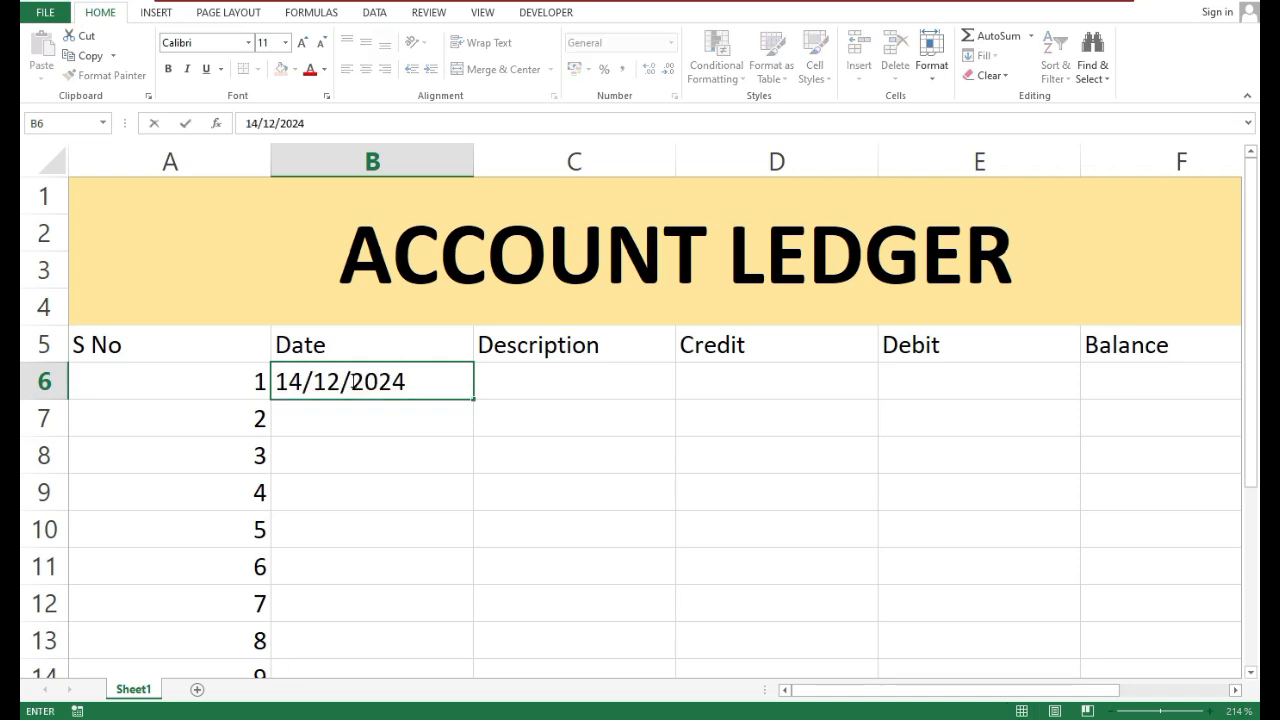
key(Return)
click(386, 445)
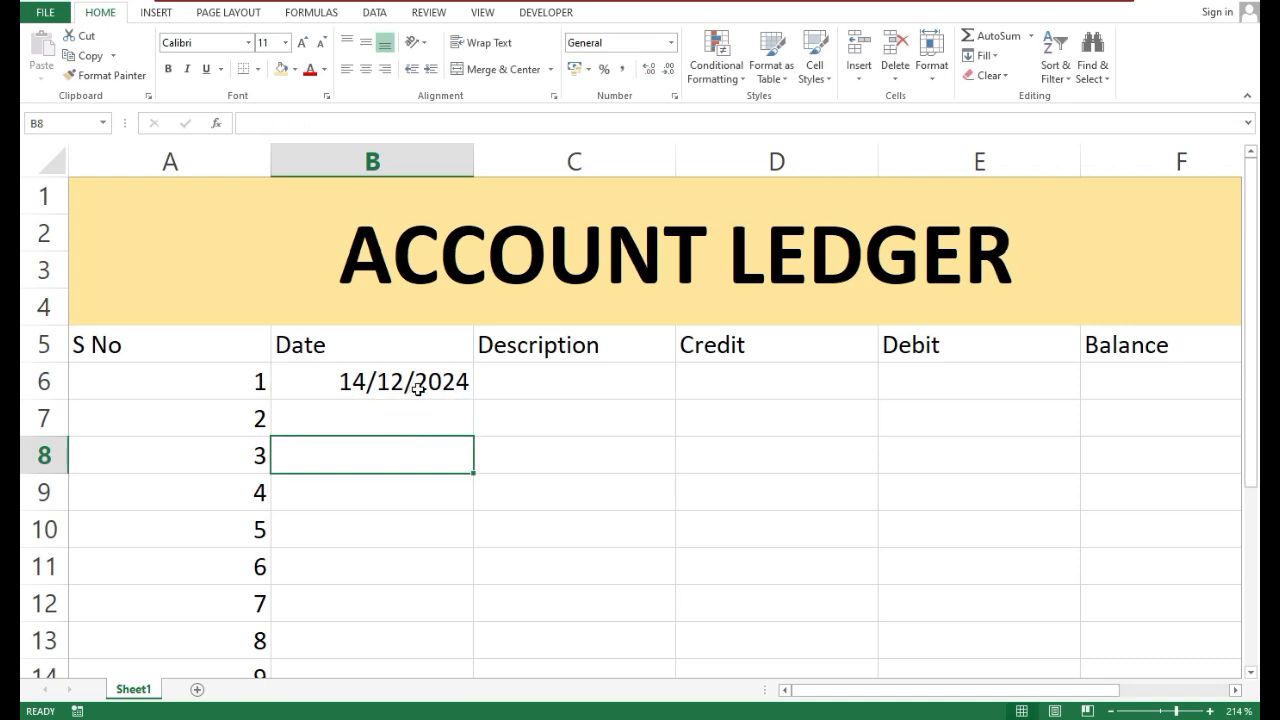
click(445, 385)
drag(475, 400, 406, 606)
scroll(508, 429, up, 1)
Enter Receive as the description of the first ledger entry in C6
click(510, 426)
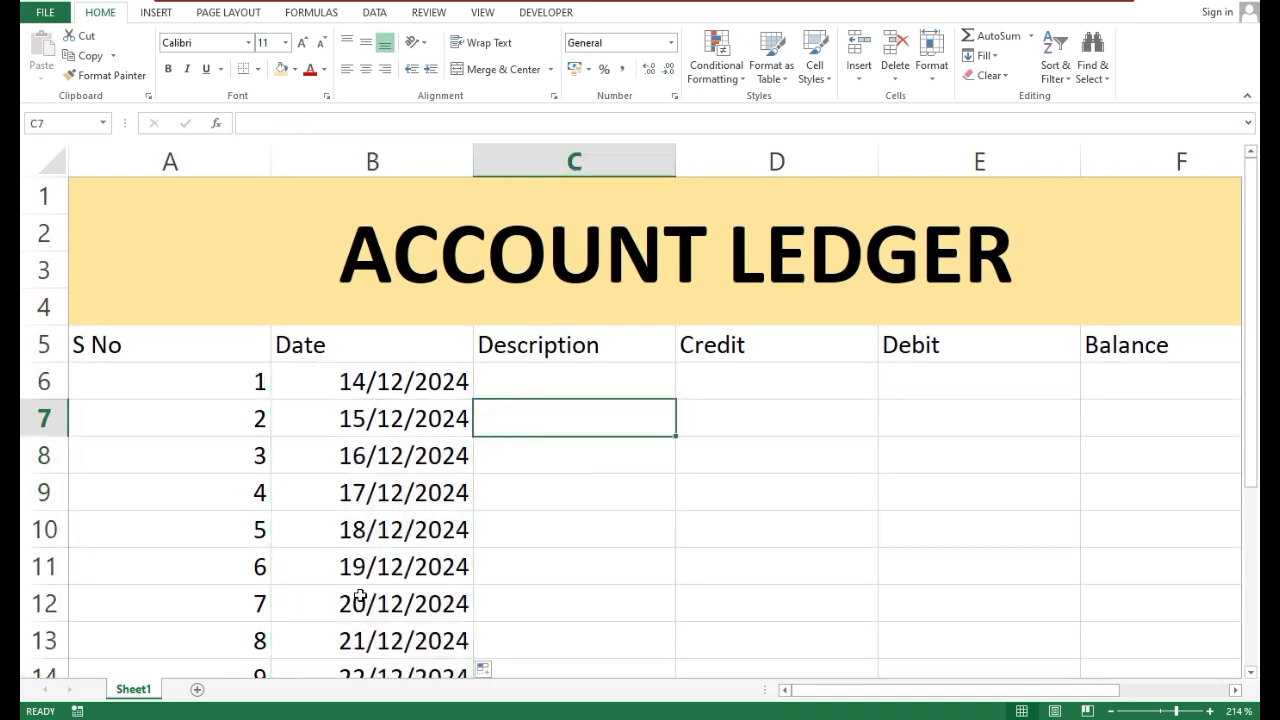
click(525, 389)
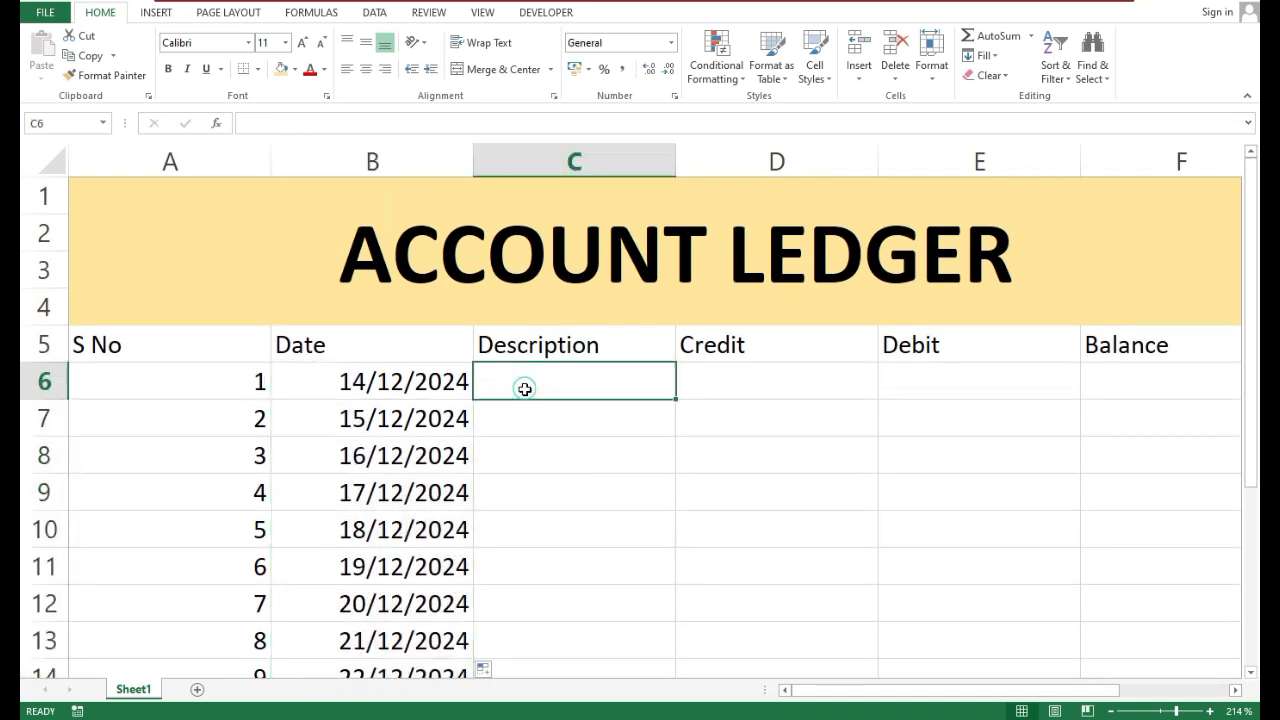
text(De)
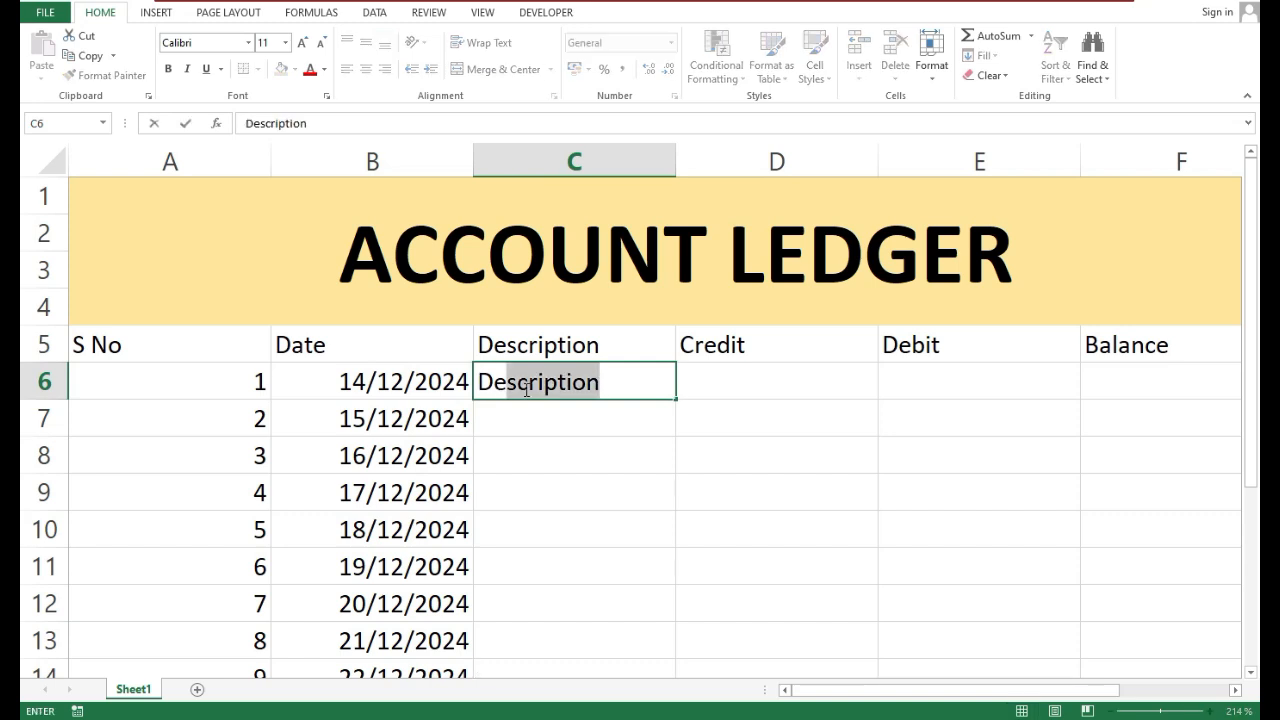
key(BackSpace)
key(BackSpace)
key(BackSpace)
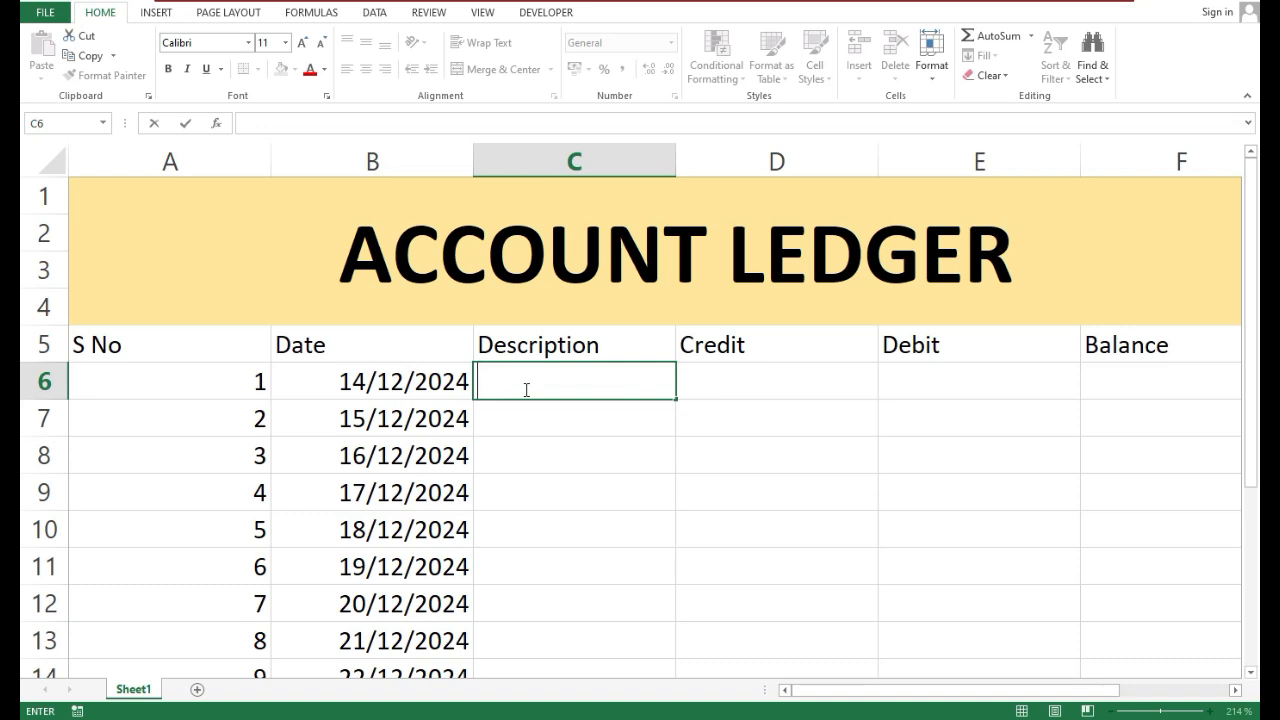
text(Recieve)
Enter 50000 as the first entry's credit amount in D6
key(Right)
key(Right)
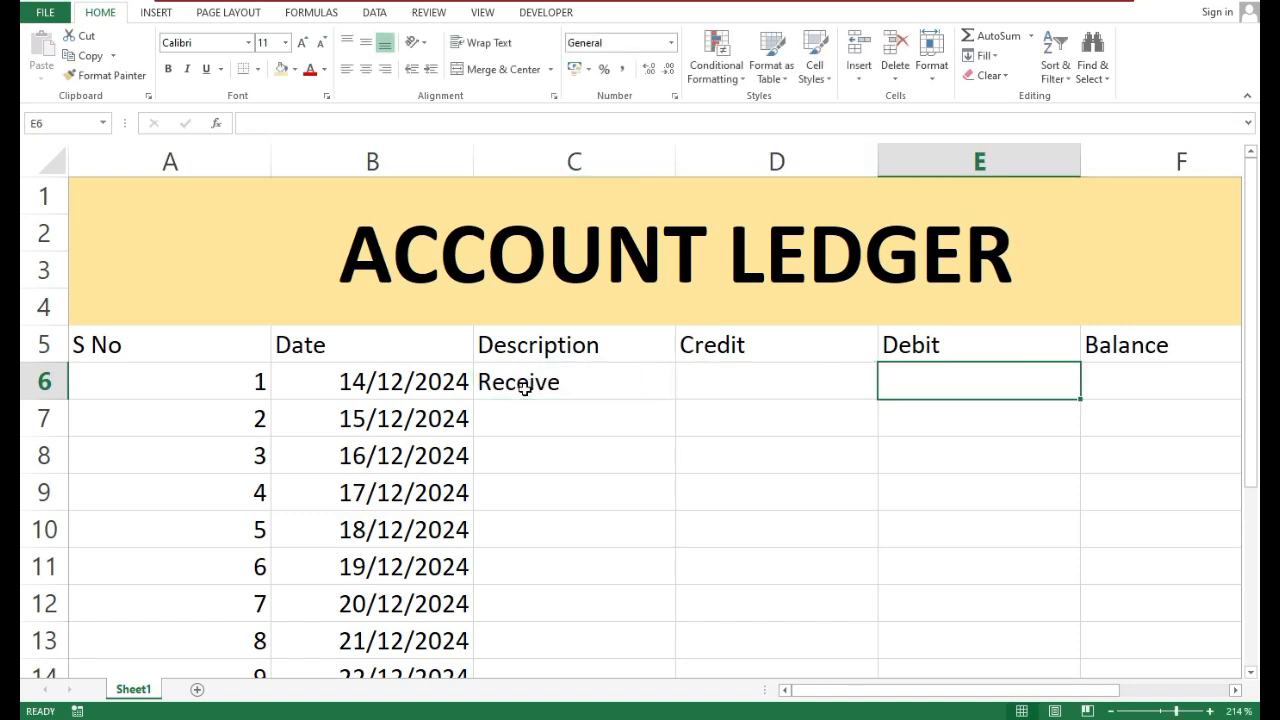
key(Down)
key(Left)
key(Up)
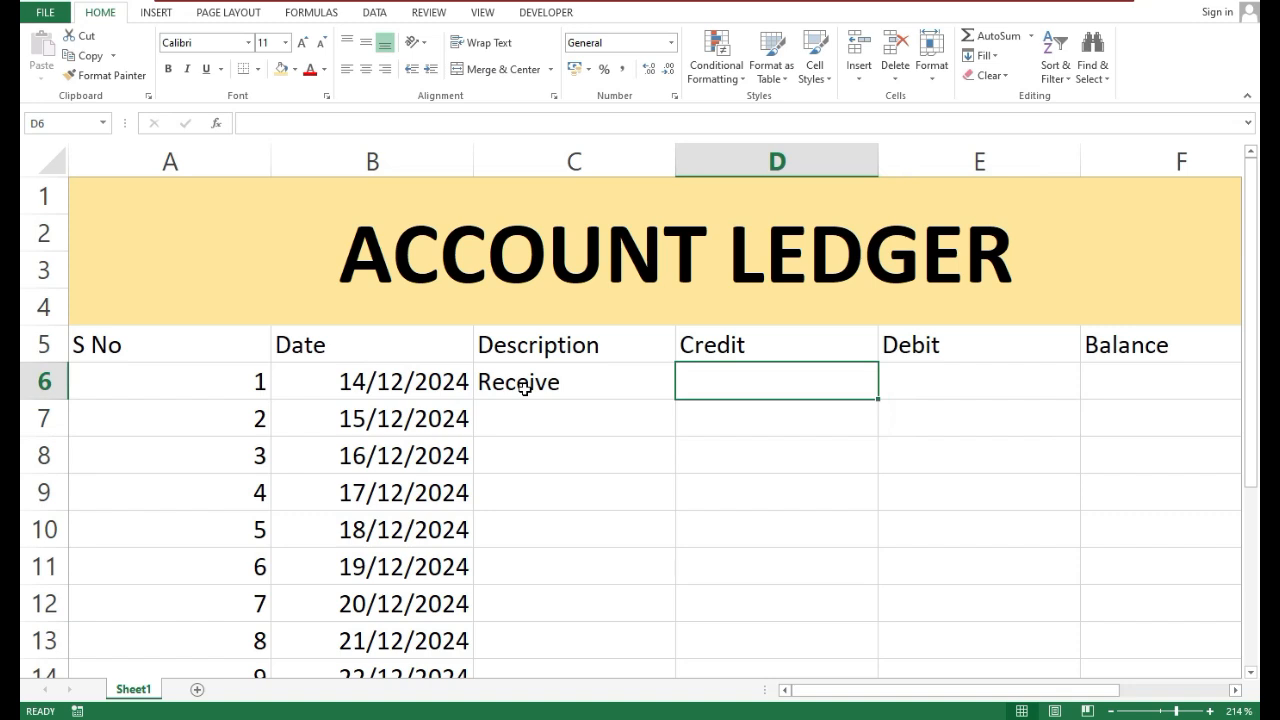
text(5)
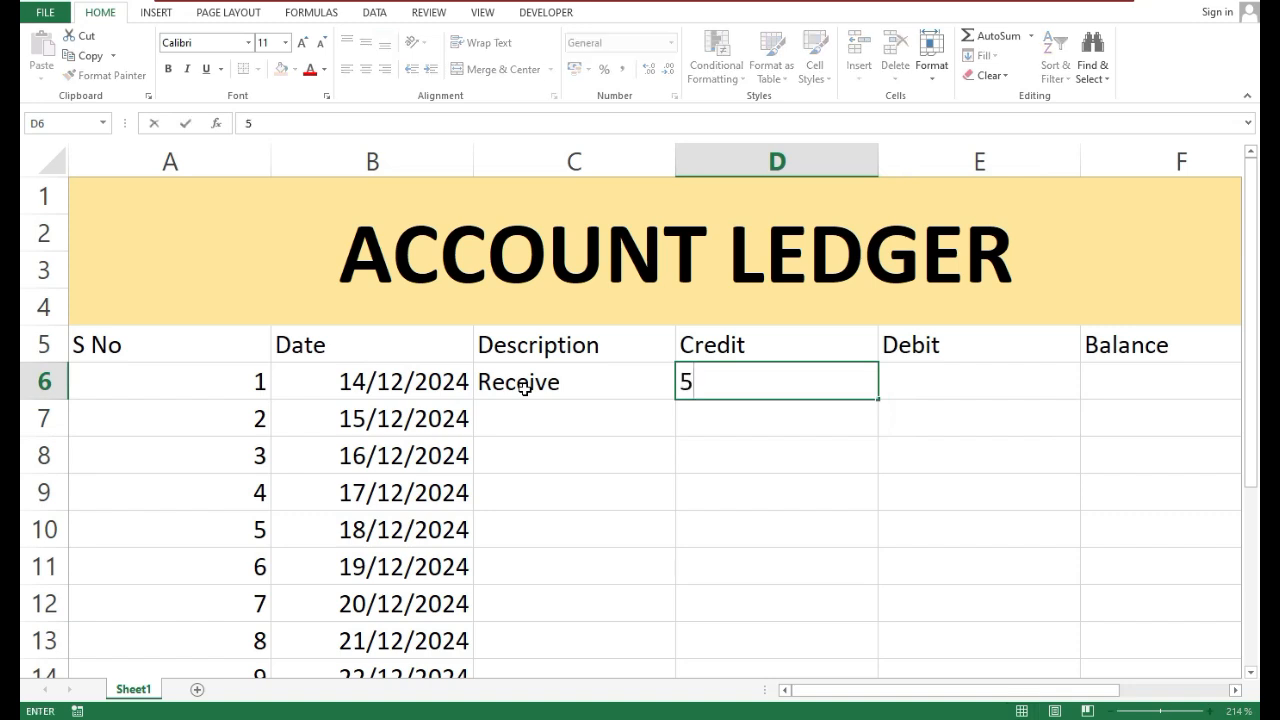
text(0000)
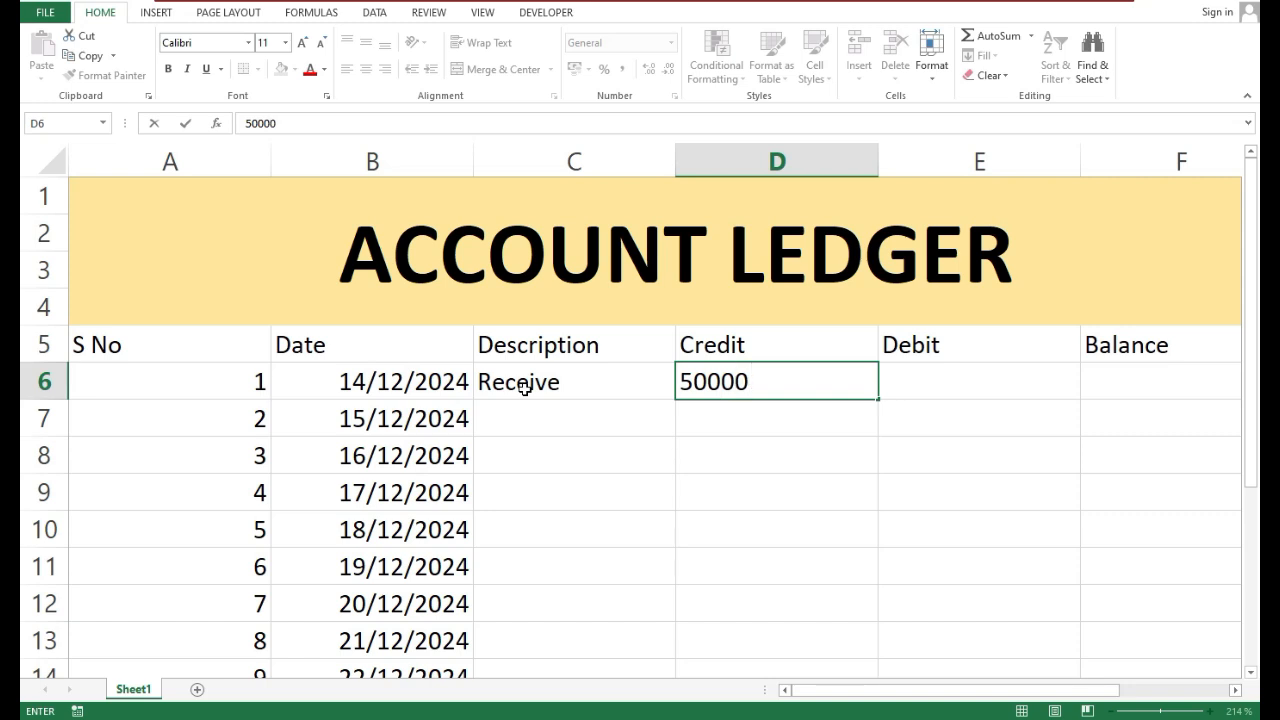
key(Tab)
key(Left)
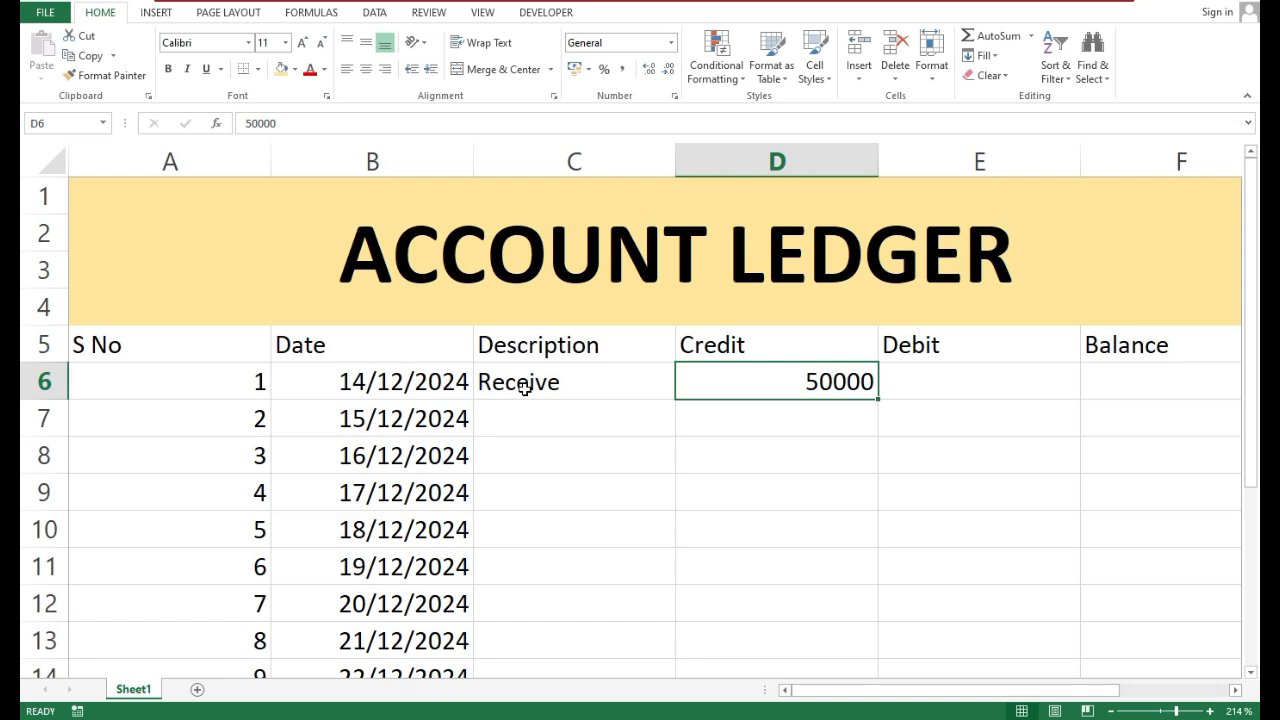
Enter the formula =D6 in F6 so the first balance takes its value from the credit cell
key(Right)
key(Right)
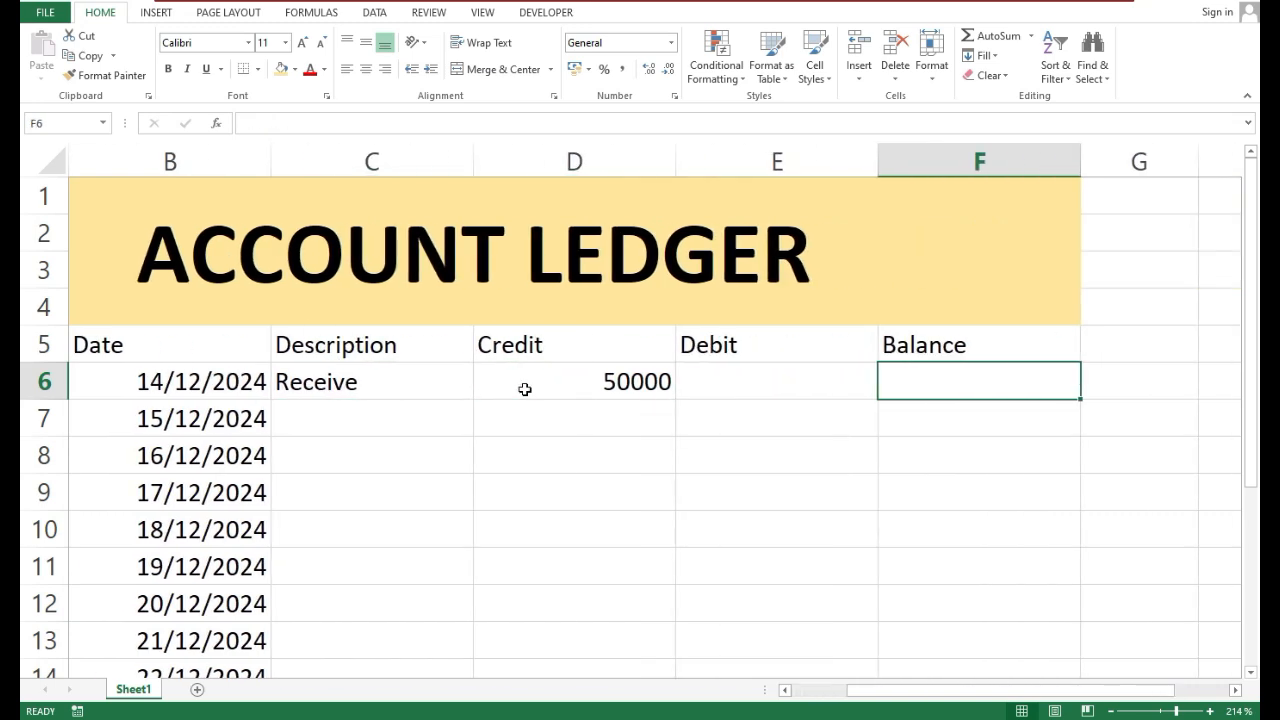
text(=)
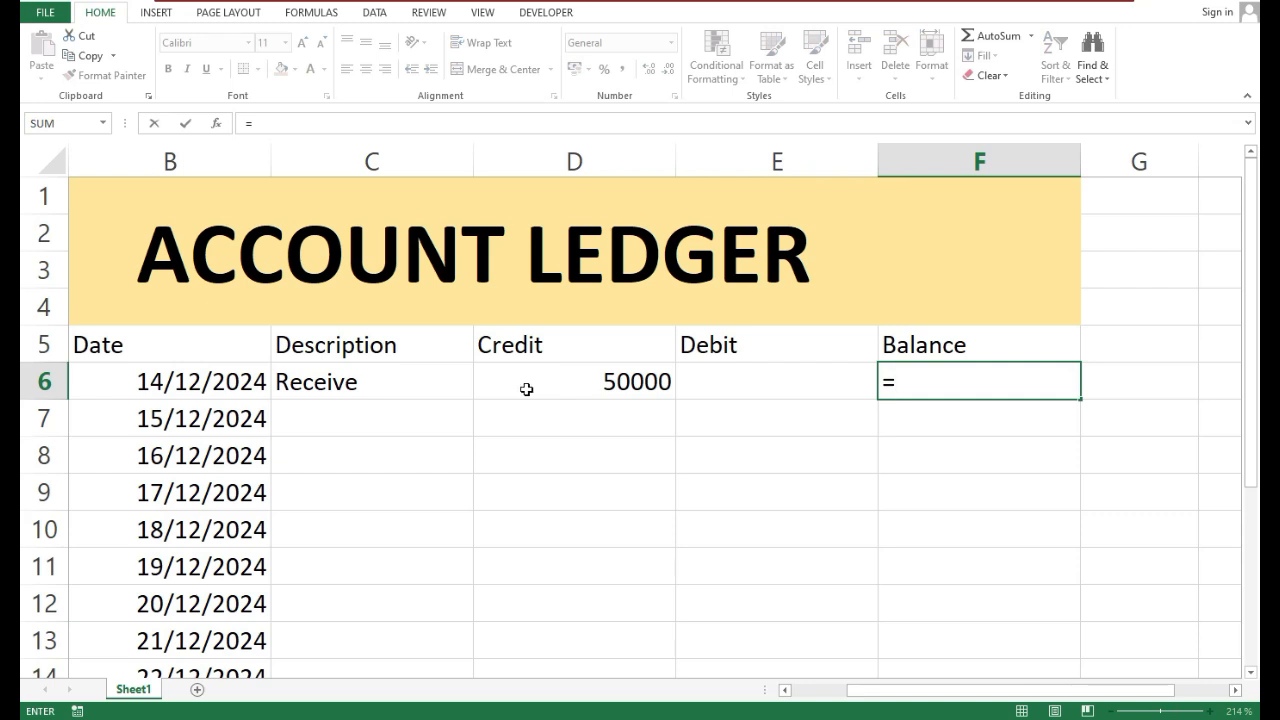
click(559, 383)
click(559, 383)
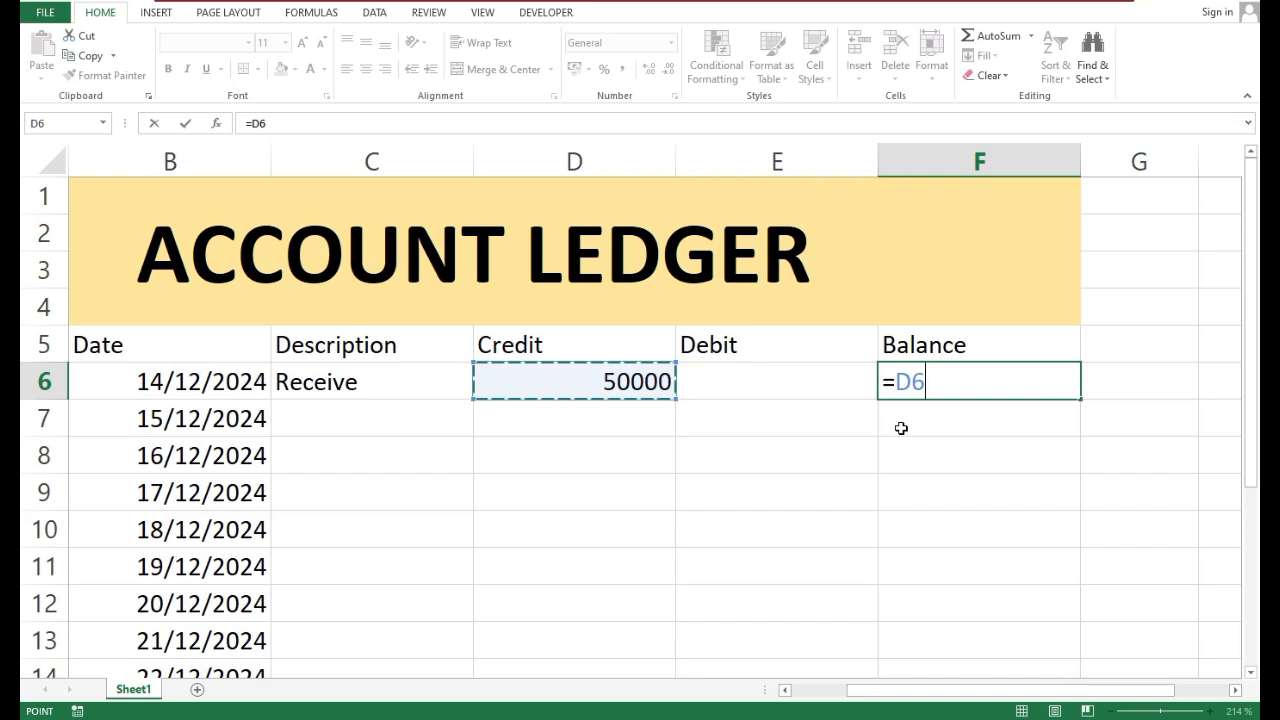
key(Return)
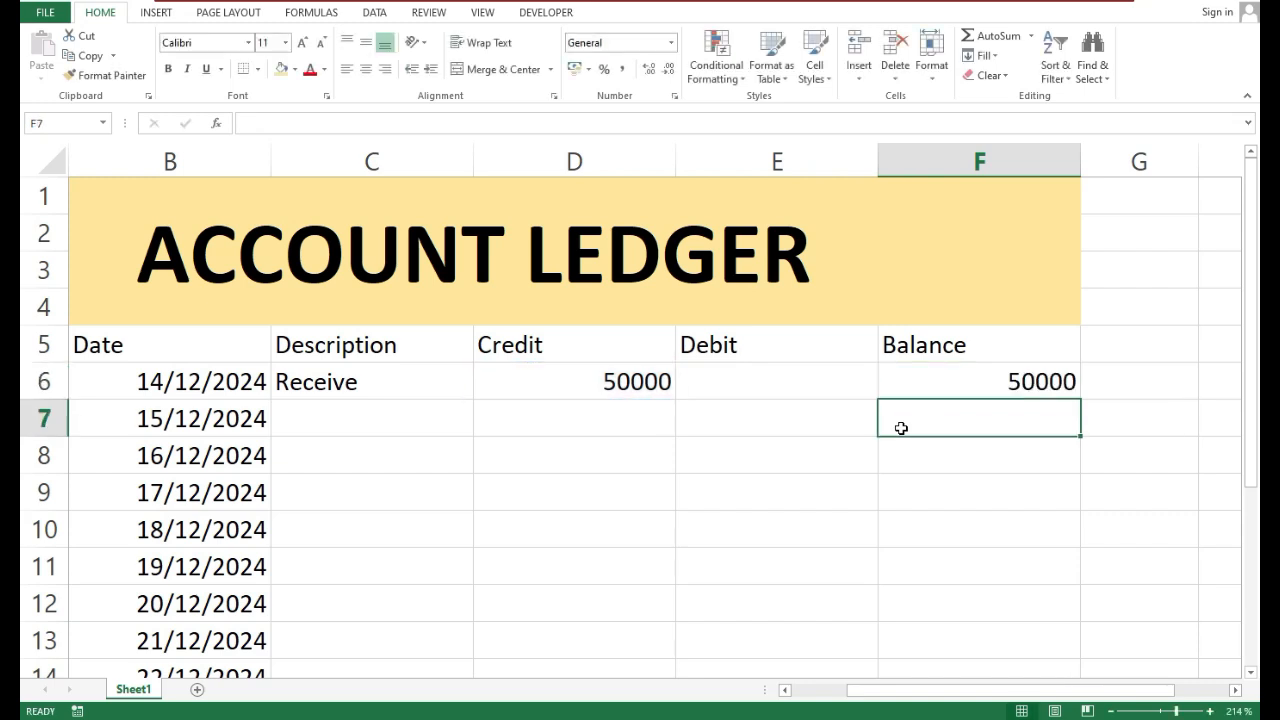
Set the first entry's credit amount in D6 to 60000 to test the balance formula
click(530, 385)
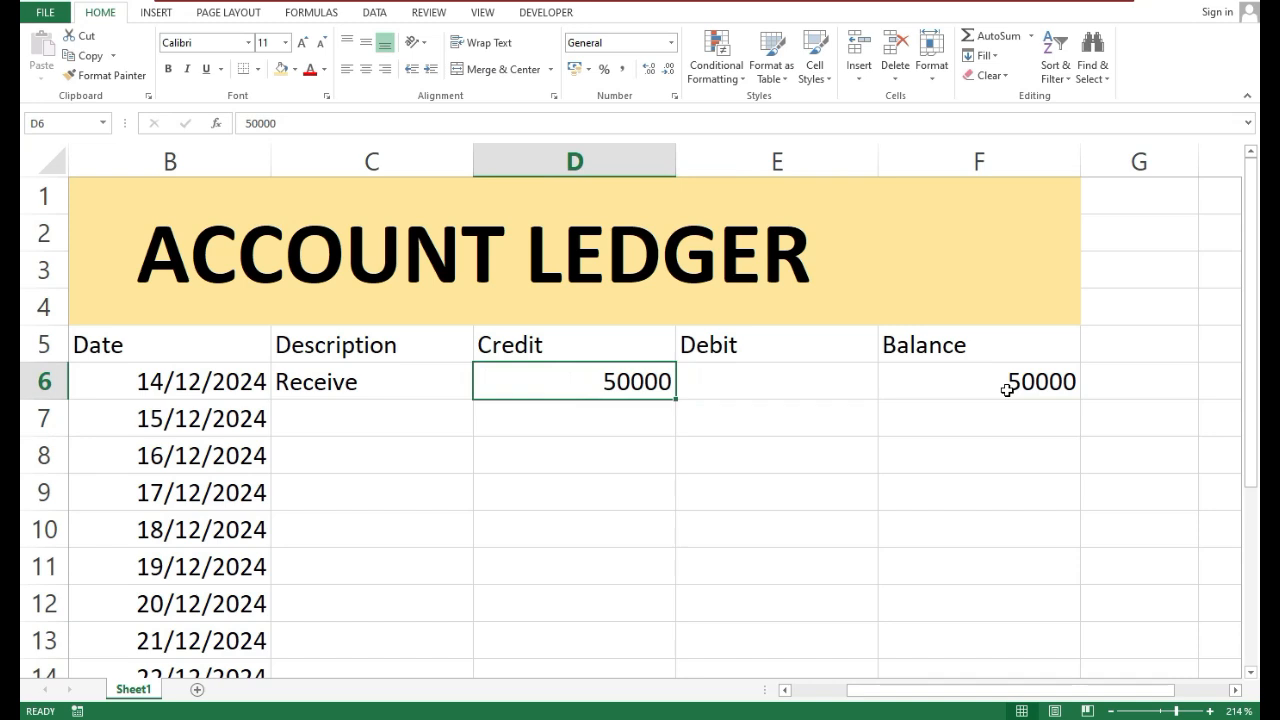
text(60)
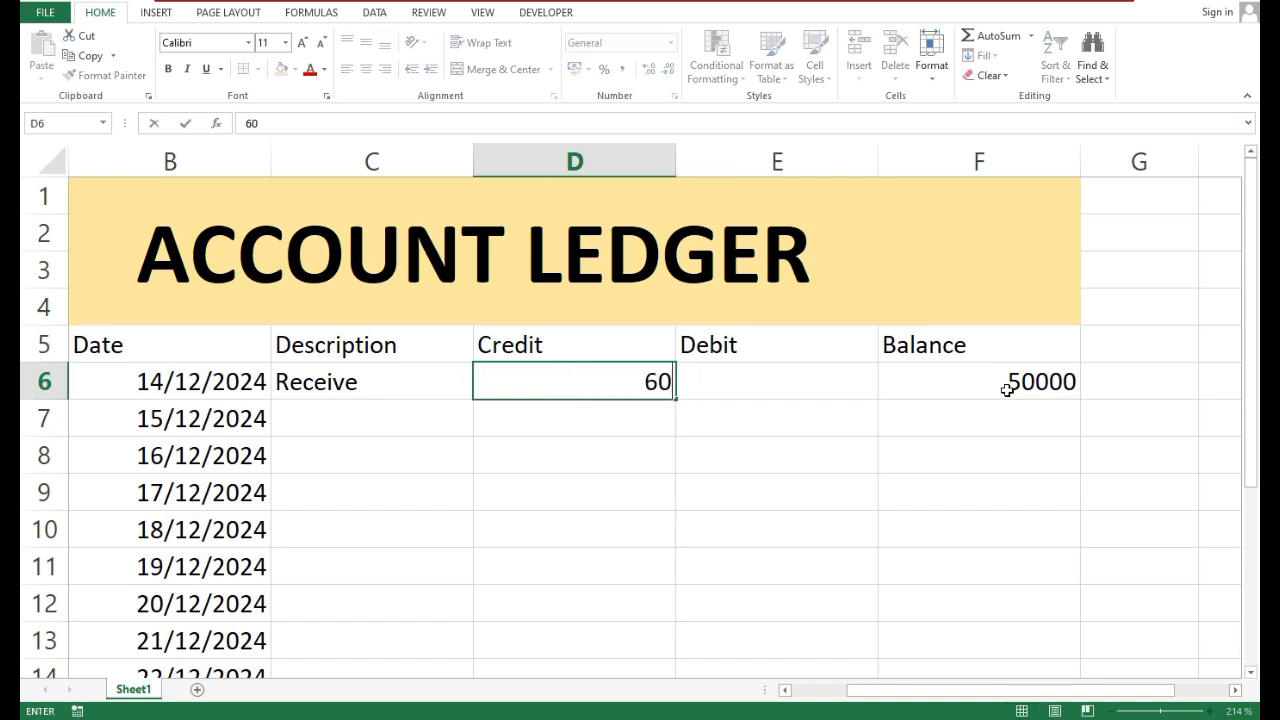
text(000)
key(Return)
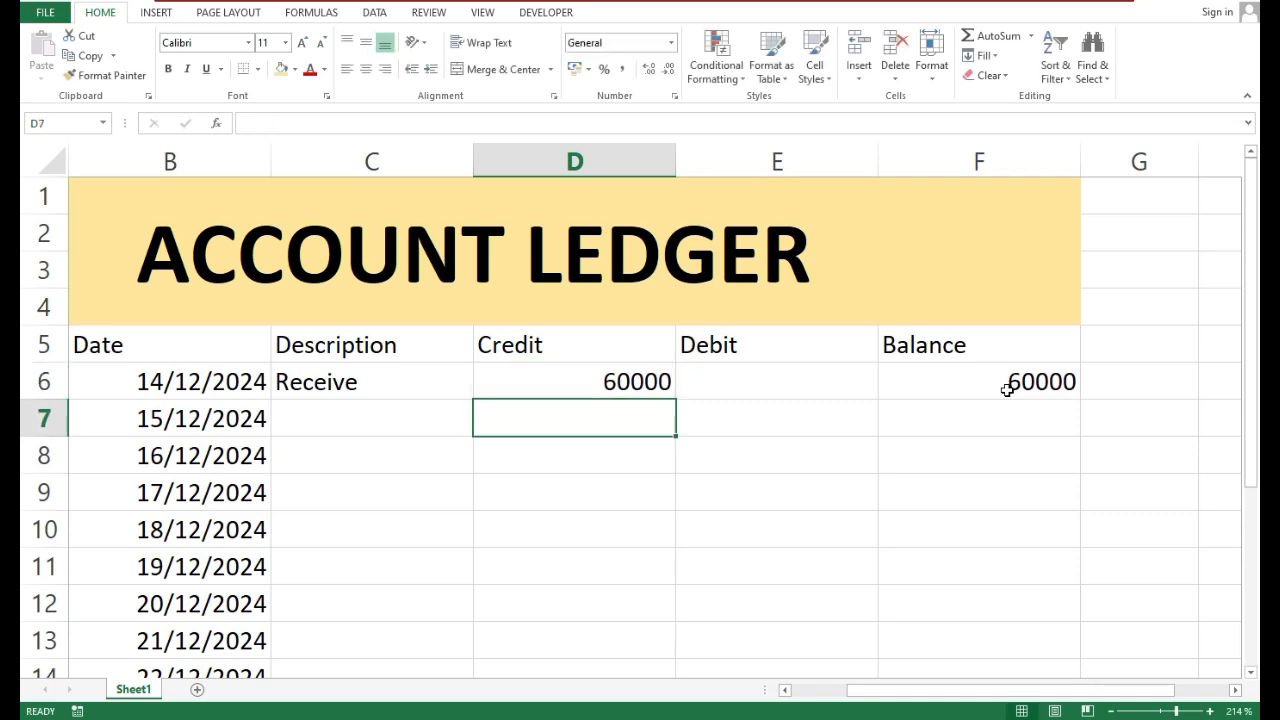
Record the second ledger entry with the description bill pay in C7 and a debit of 5000 in E7
click(1016, 412)
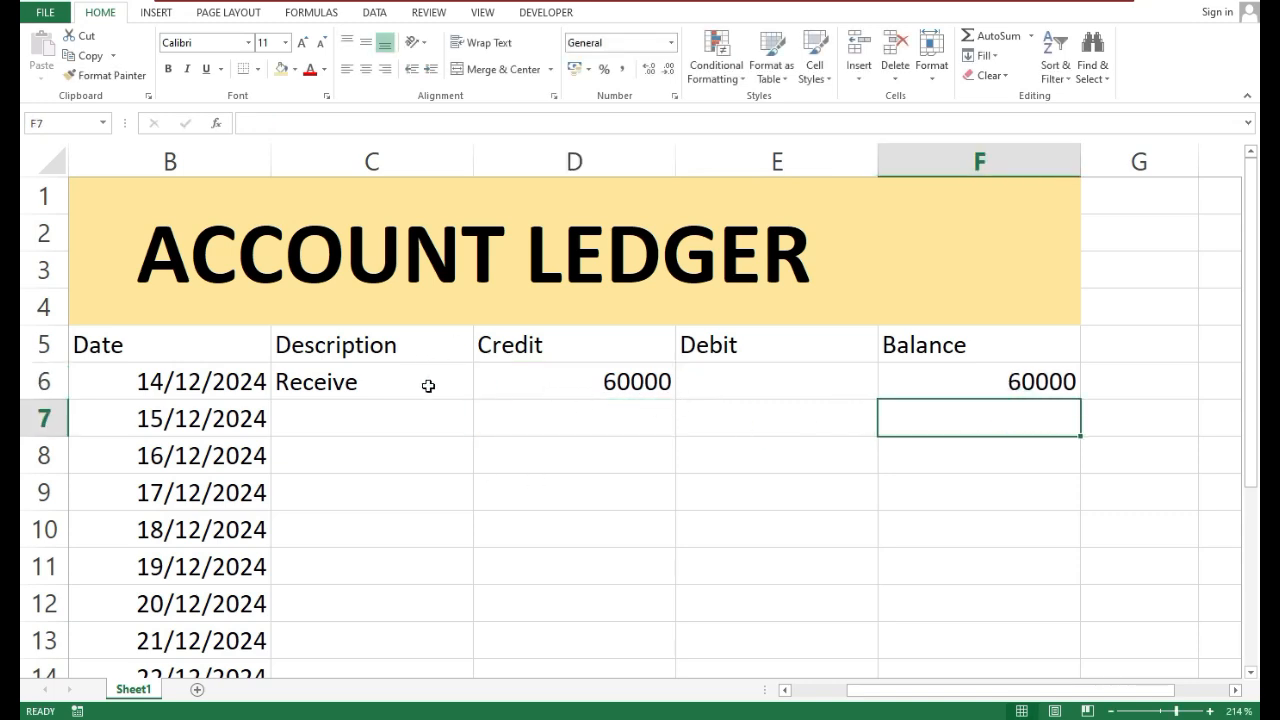
click(723, 427)
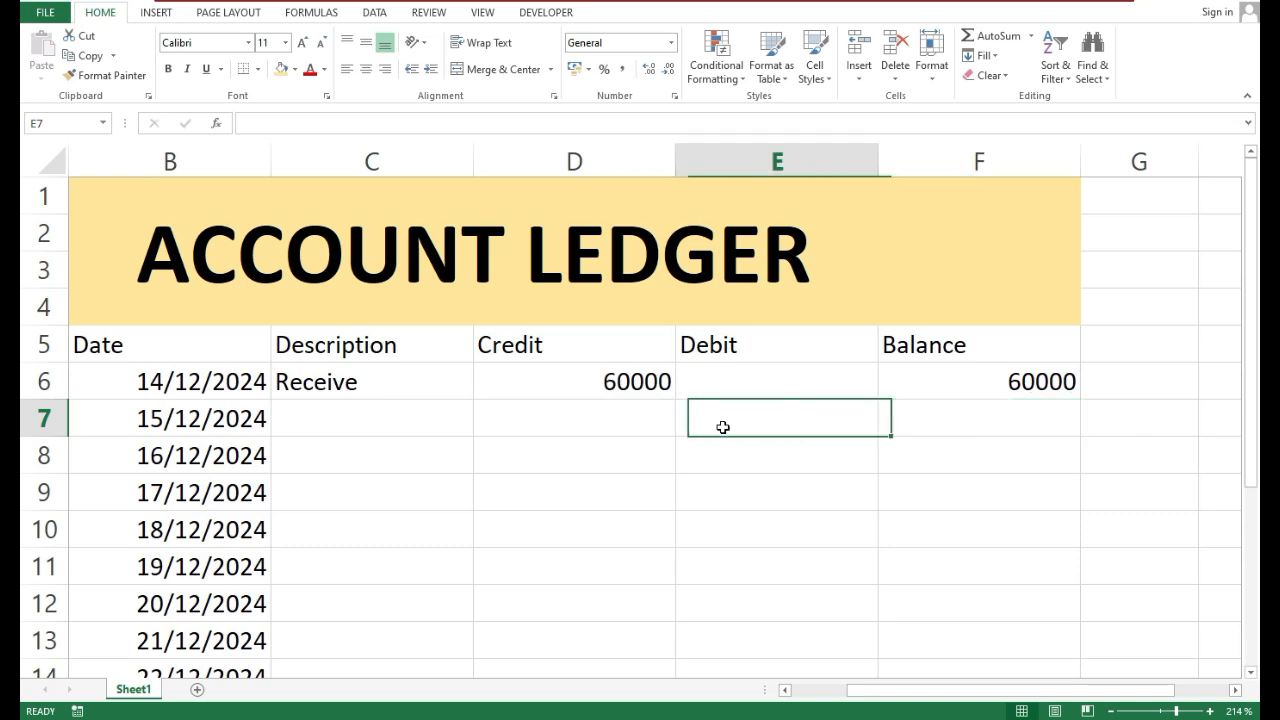
click(393, 417)
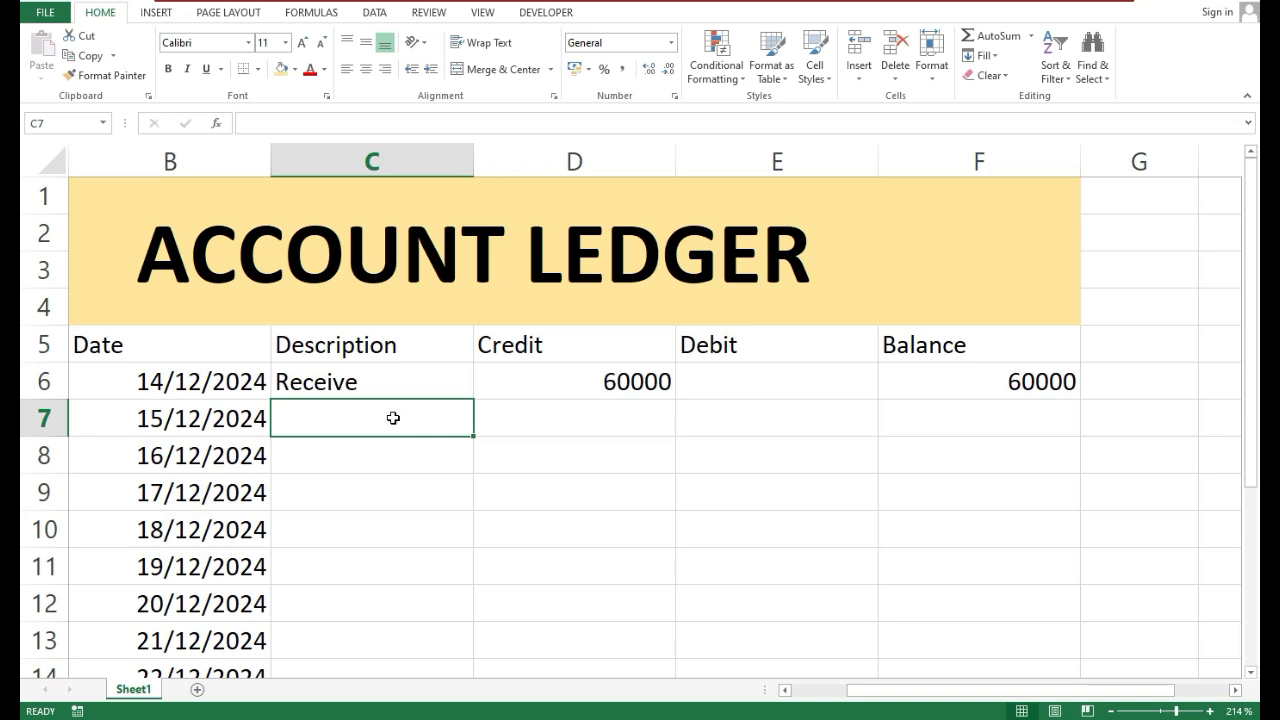
text(bill pay)
key(Tab)
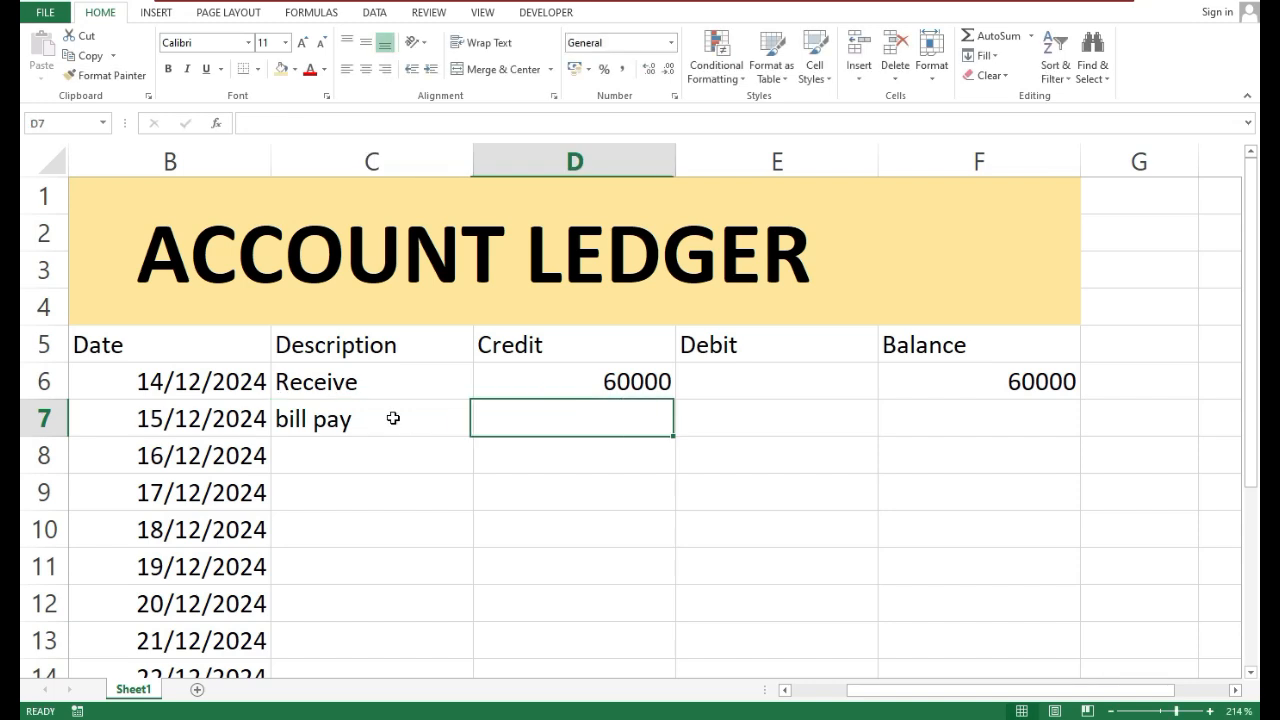
key(Tab)
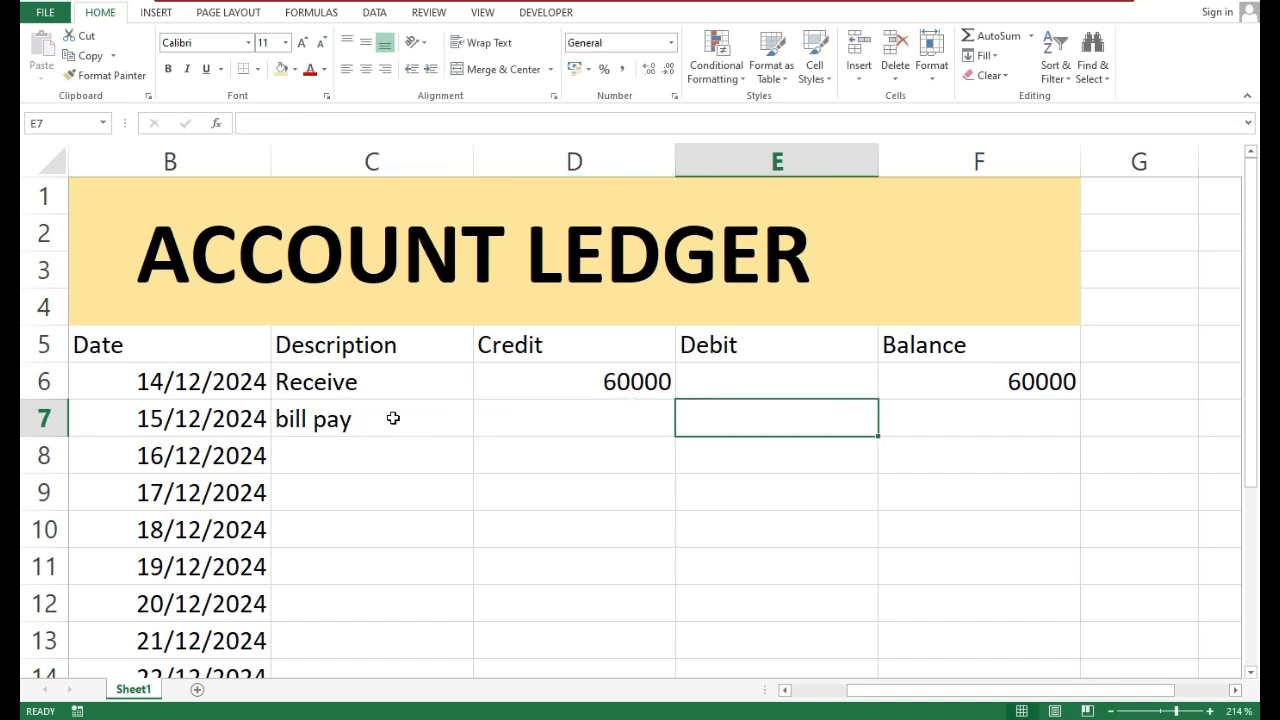
text(5000)
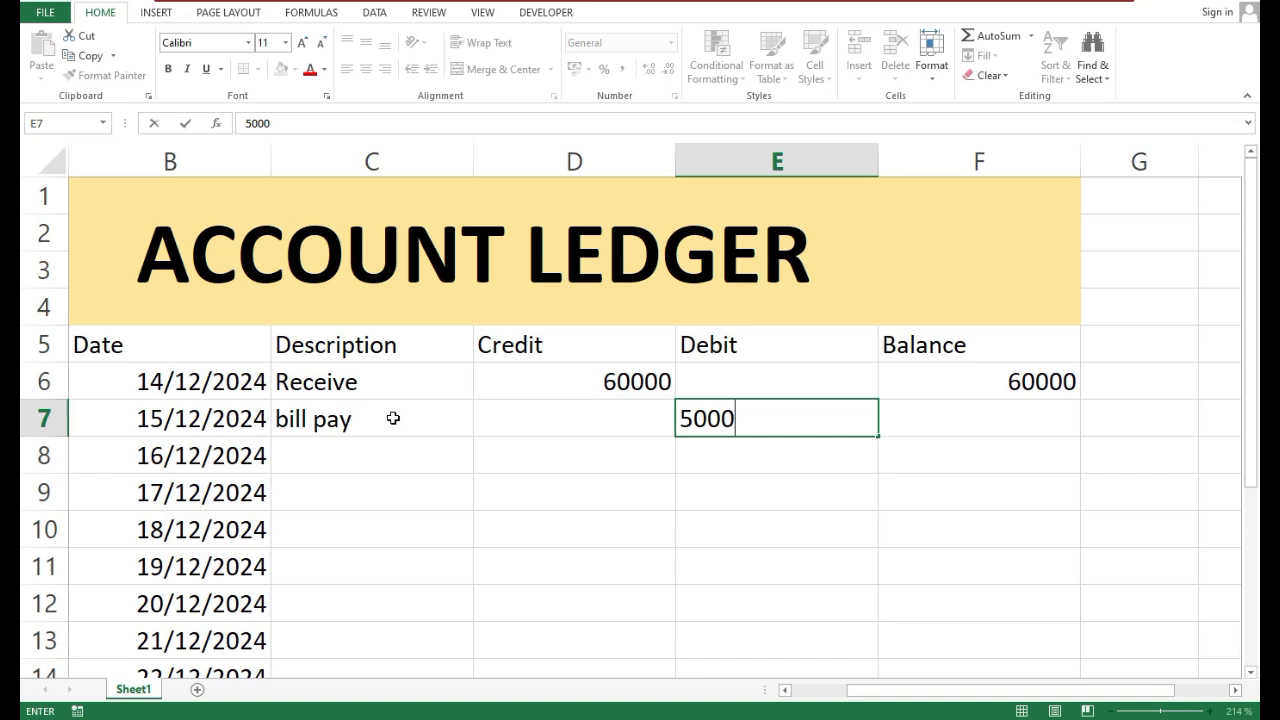
key(Return)
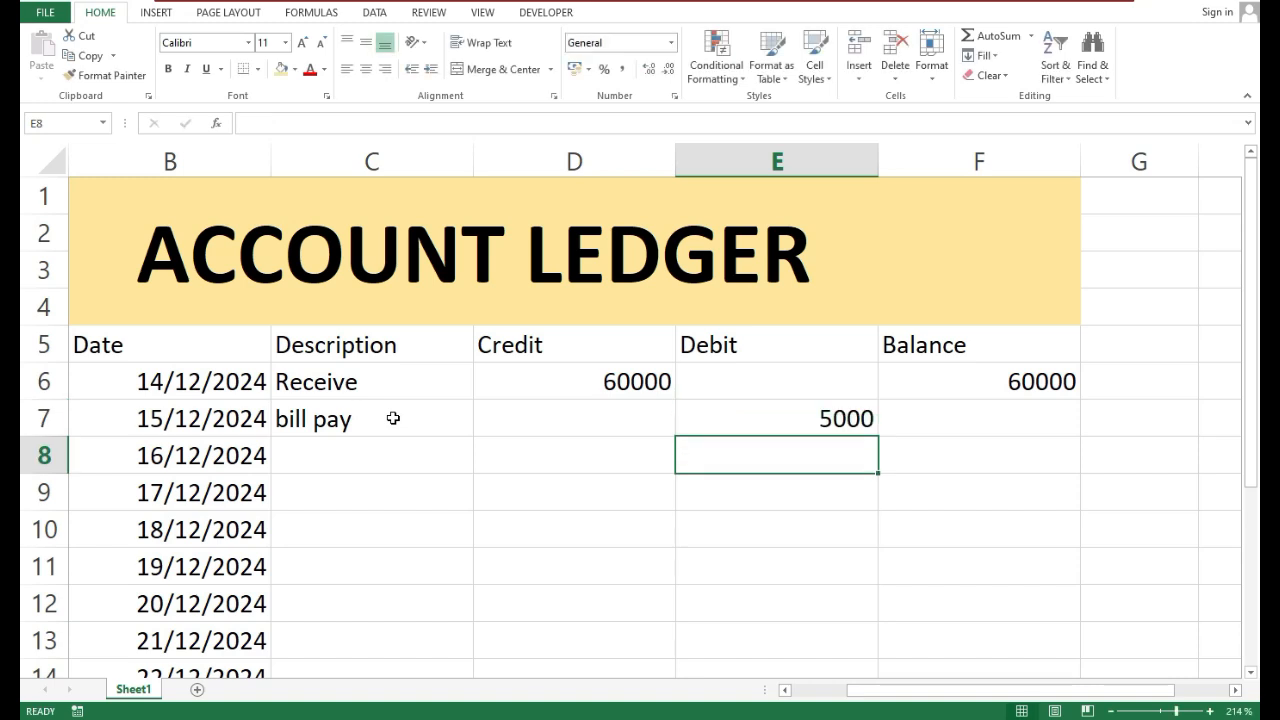
Enter the running balance formula =F6+D7-E7 in F7
key(Right)
key(Up)
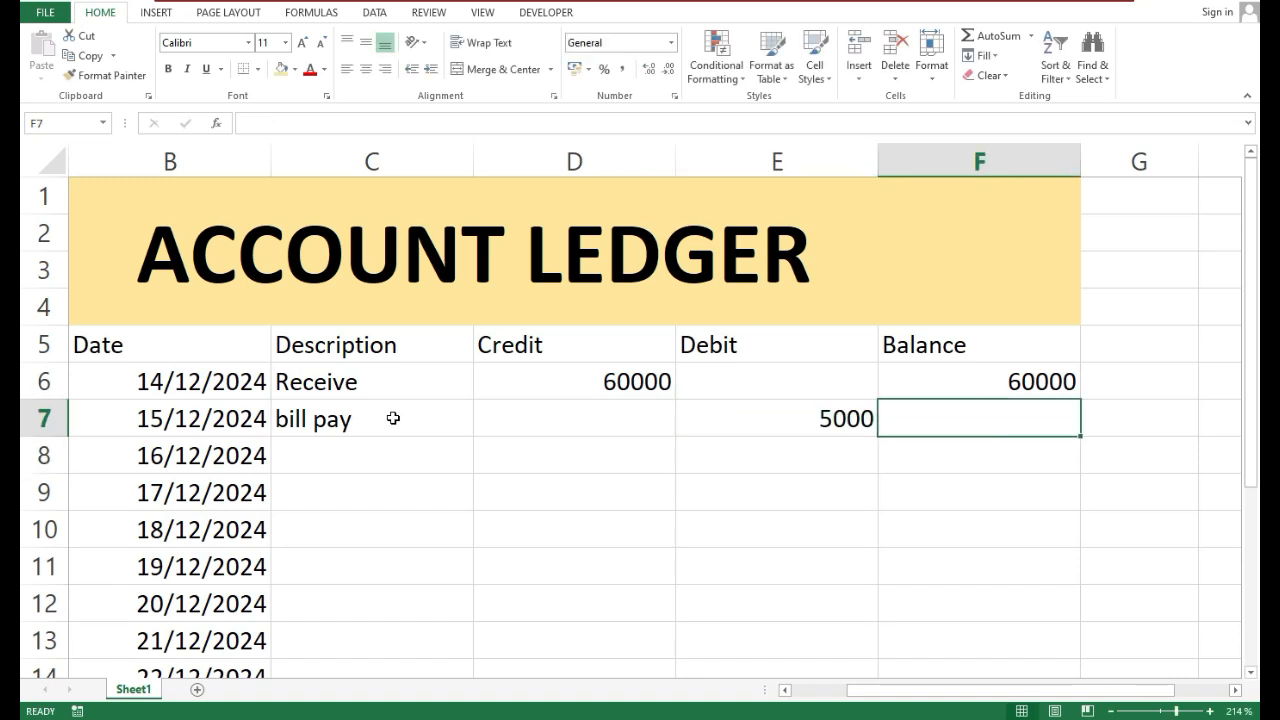
text(=)
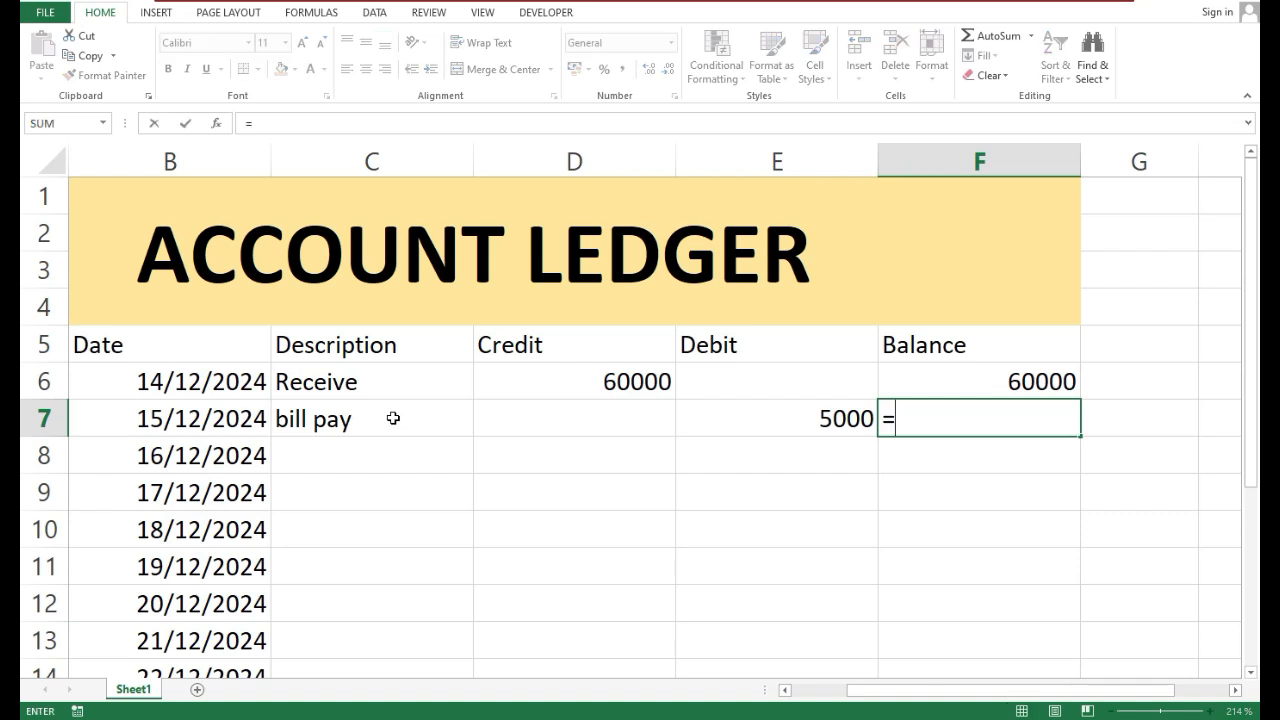
click(935, 389)
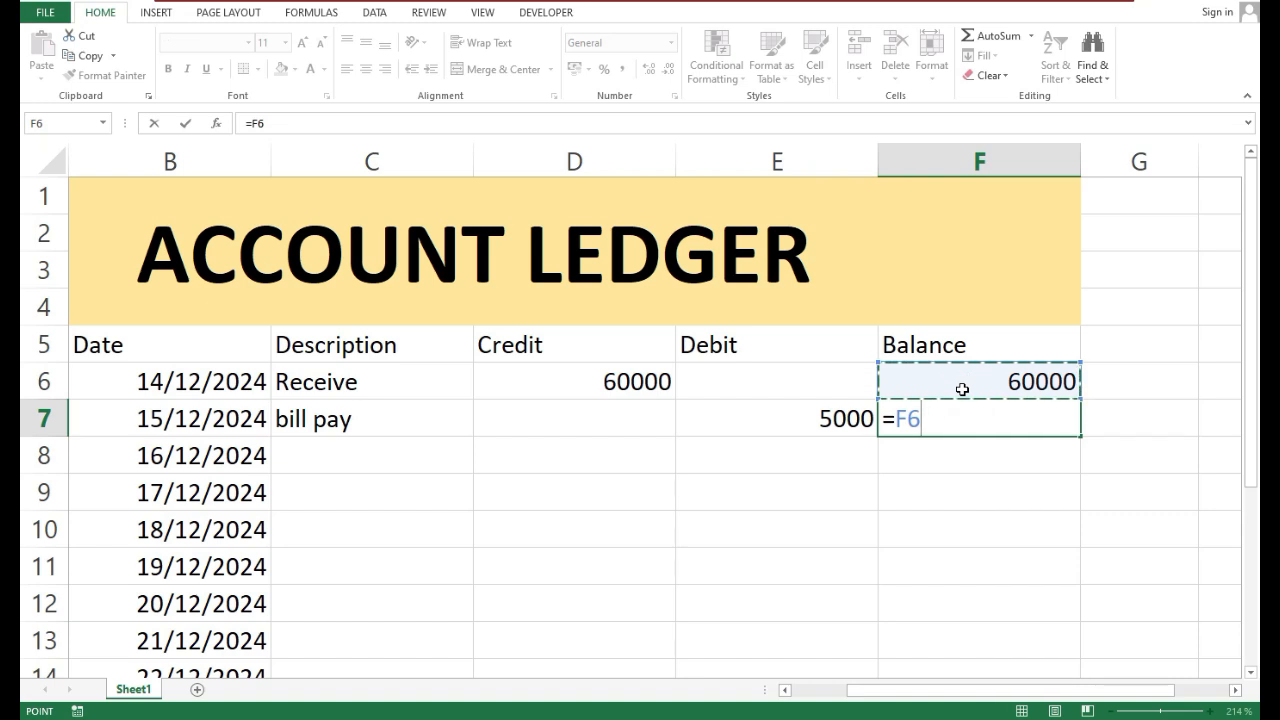
text(+)
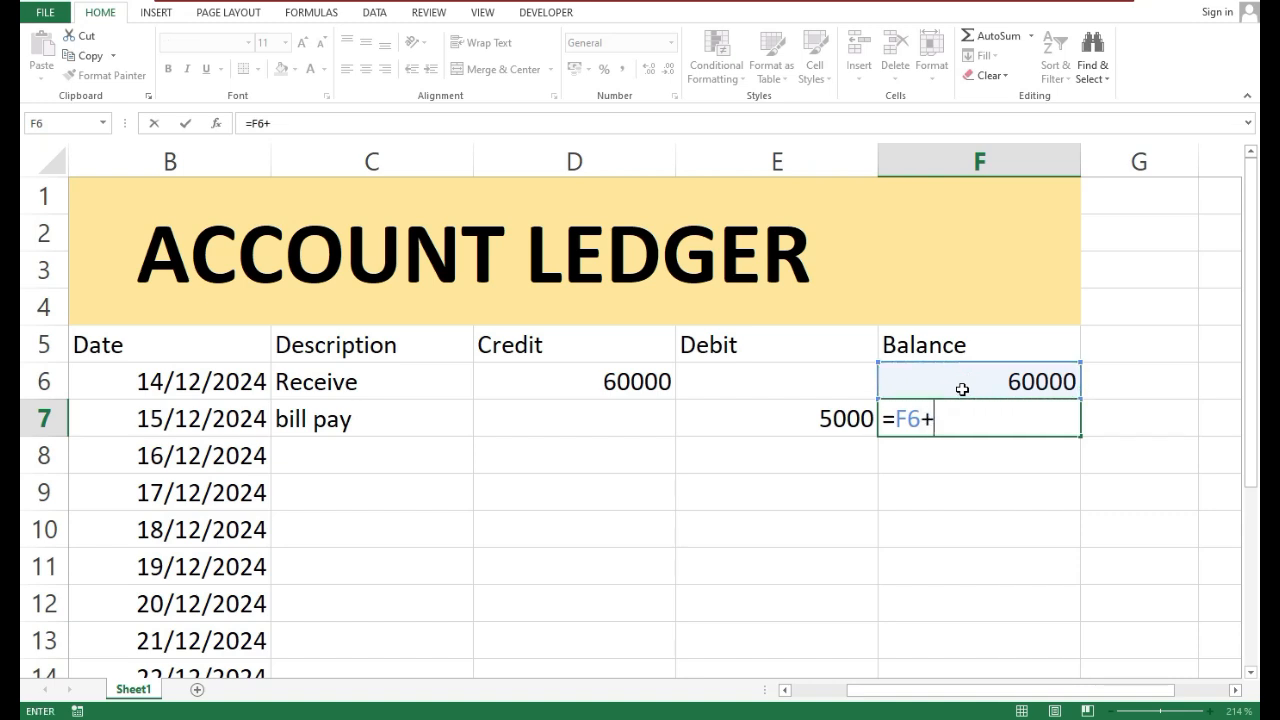
click(565, 412)
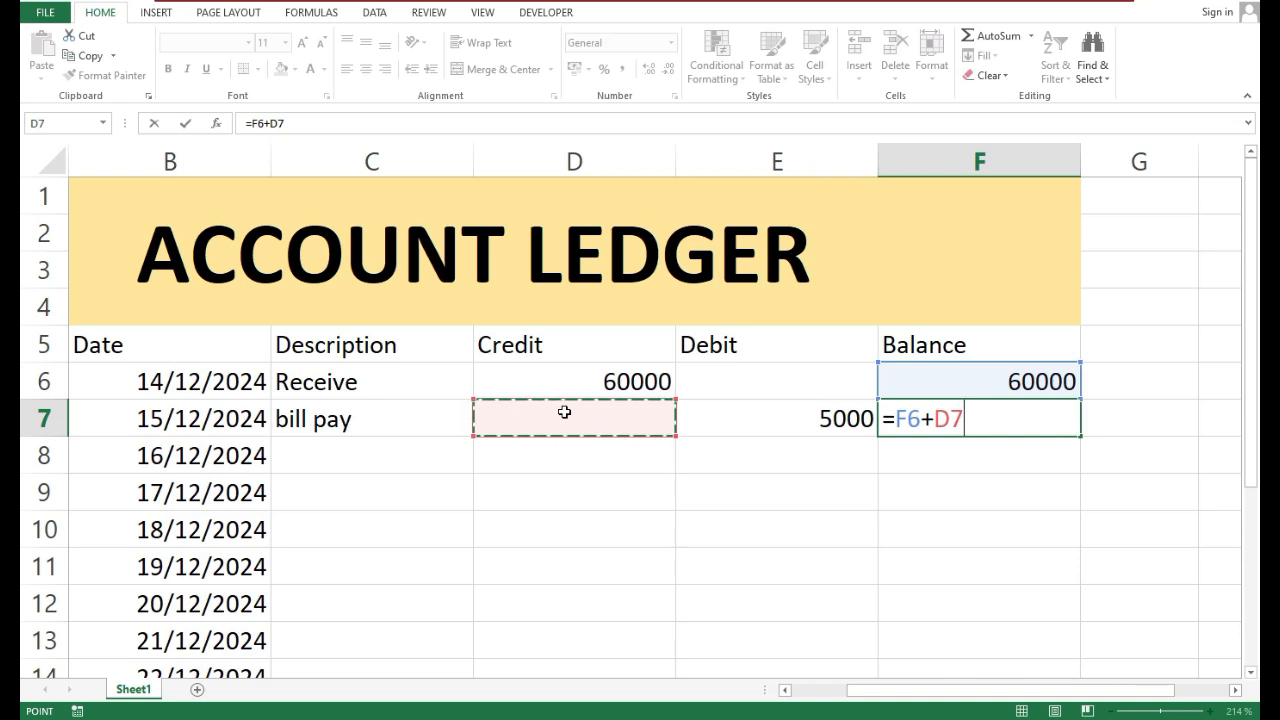
text(-)
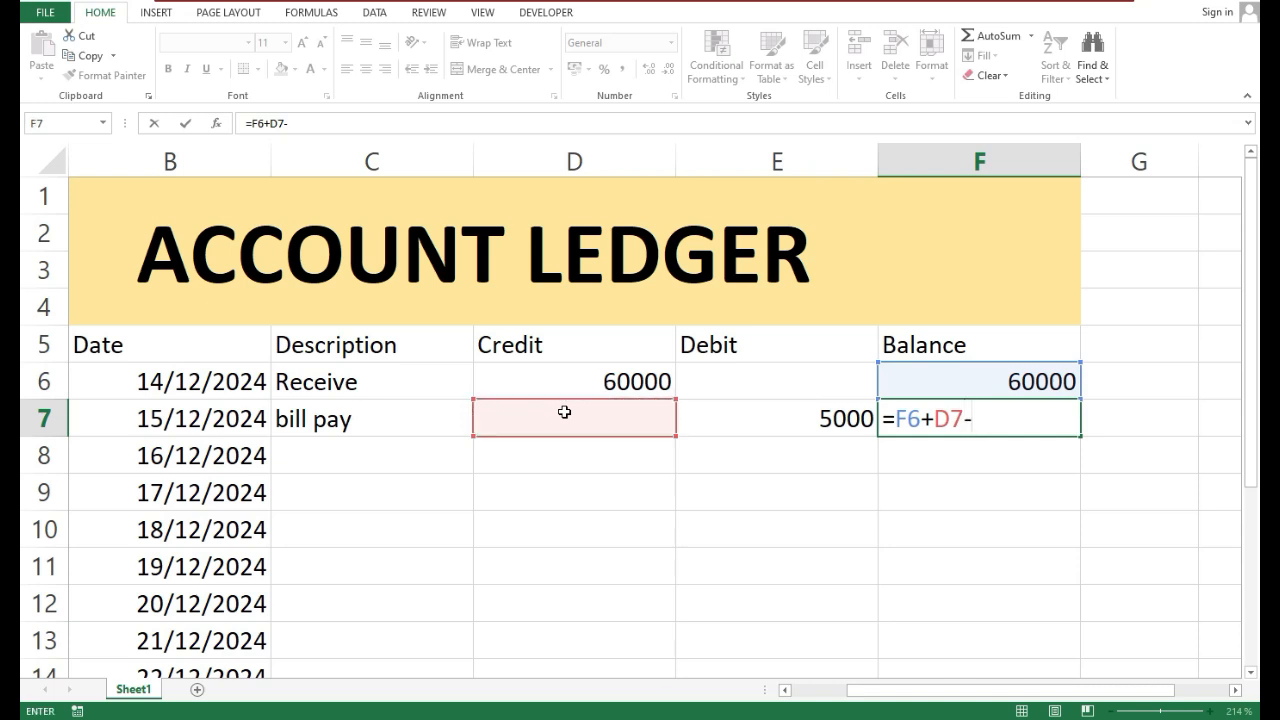
click(774, 410)
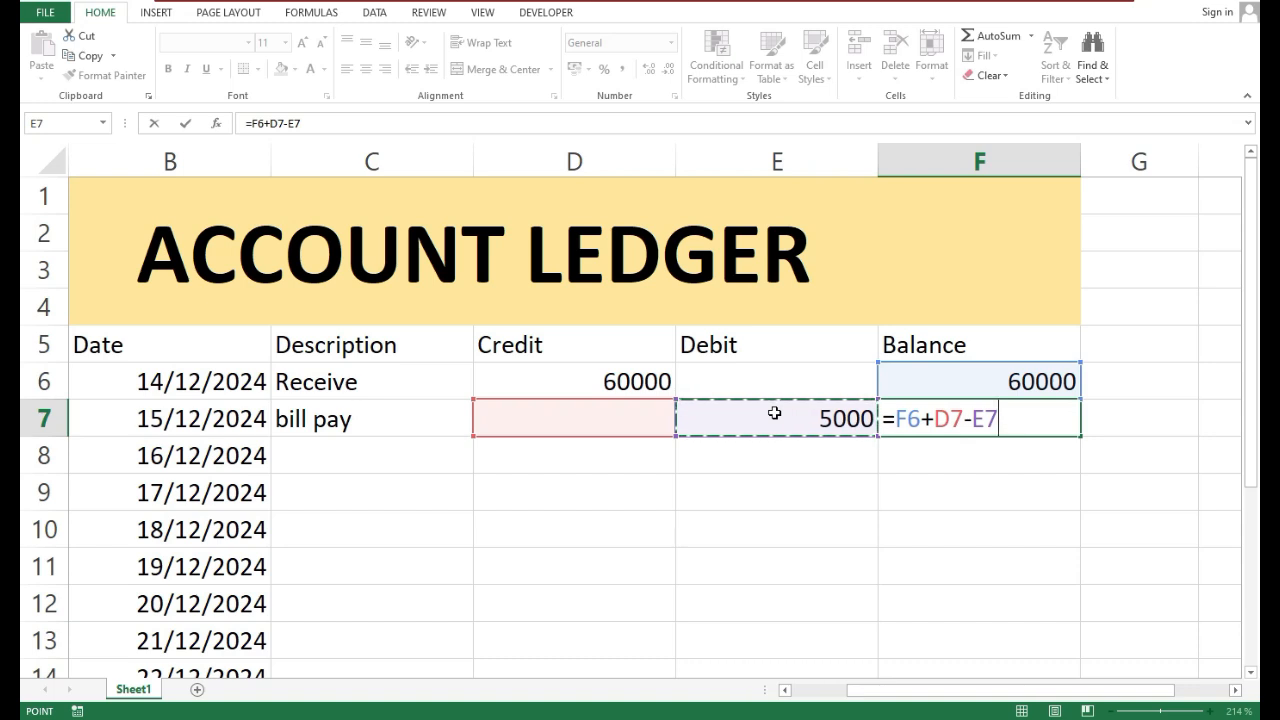
key(ctrl+Return)
key(Return)
key(Up)
key(Left)
key(Right)
key(Left)
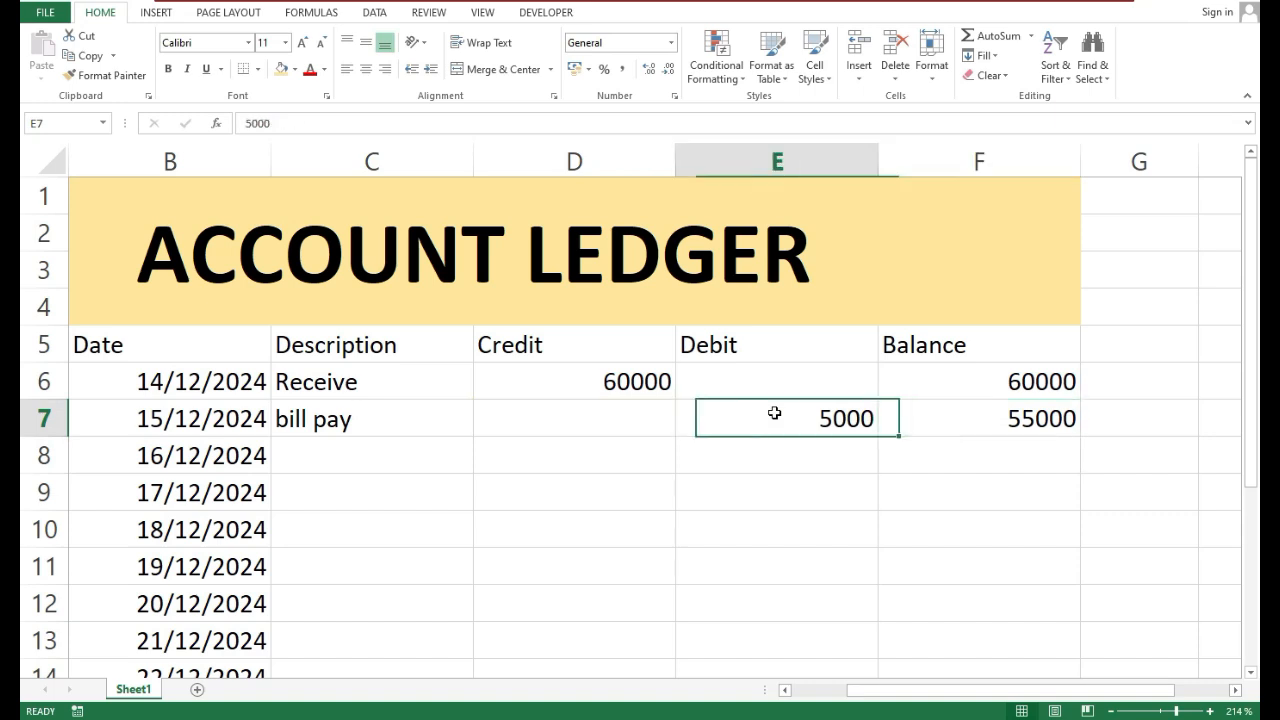
key(Left)
key(Left)
key(Right)
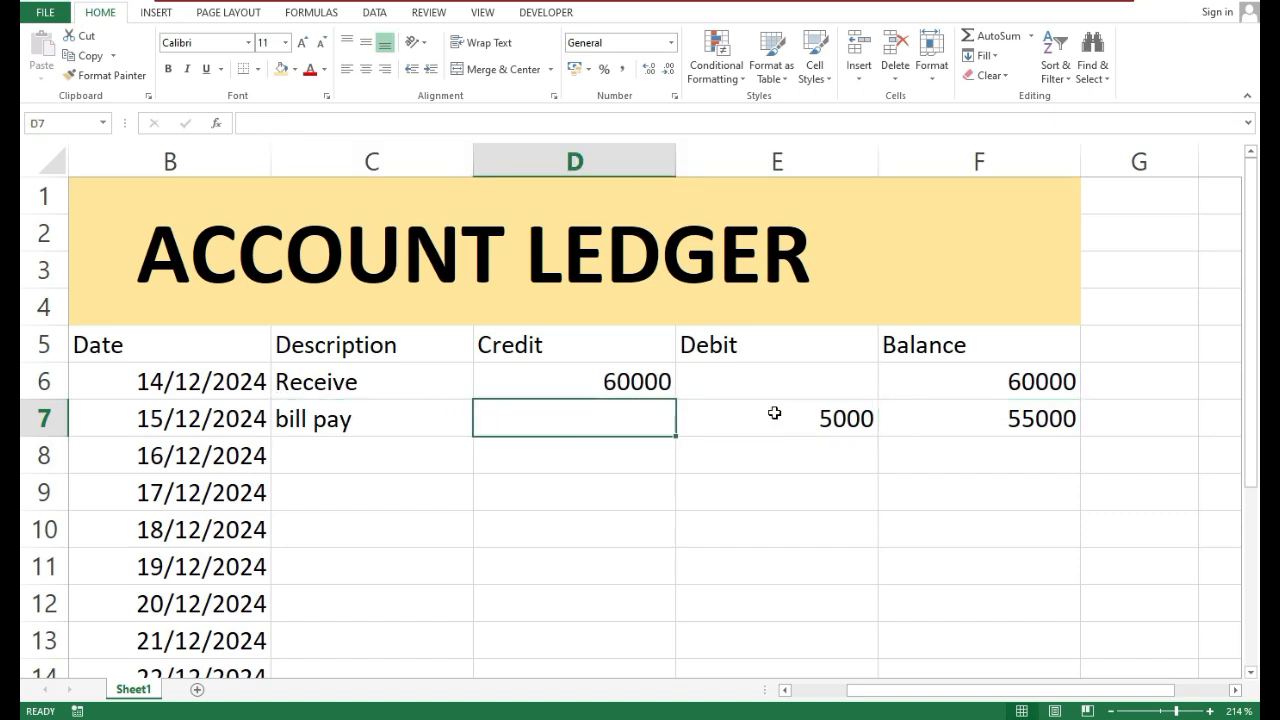
Record the third ledger entry with the description withdraw in C8 and a debit of 15000 in E8
key(Right)
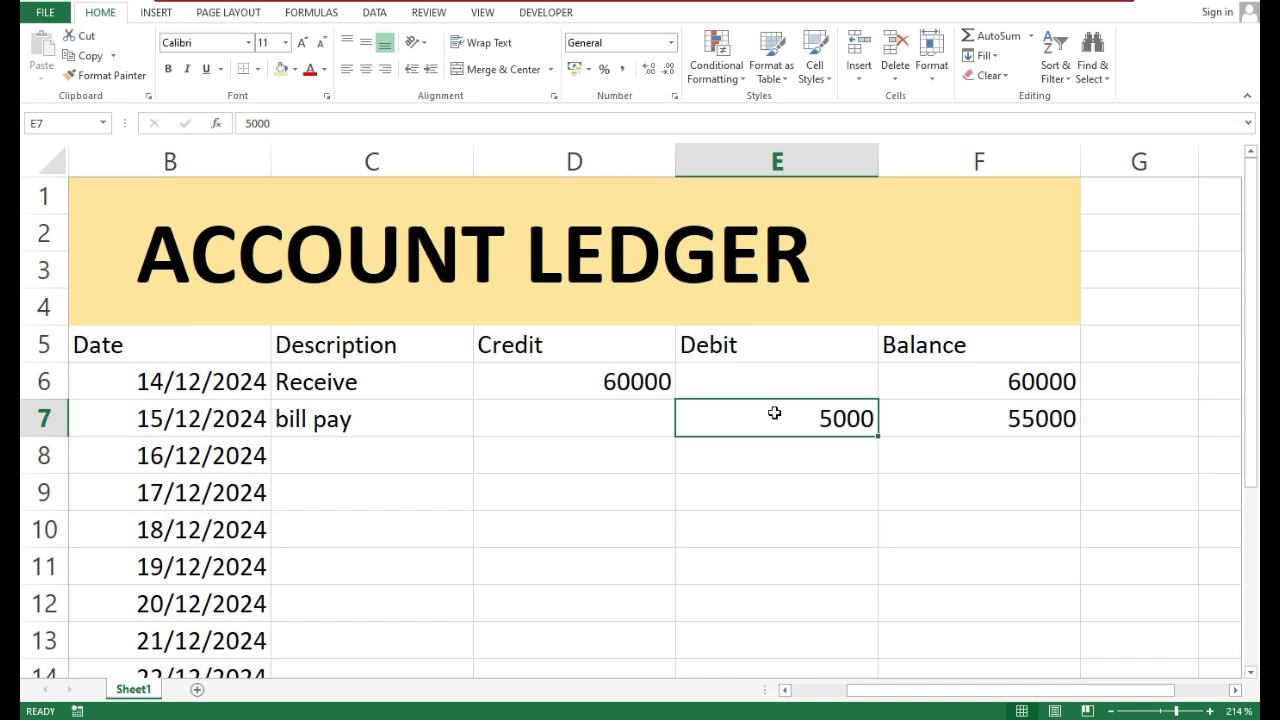
key(Down)
key(Left)
key(Left)
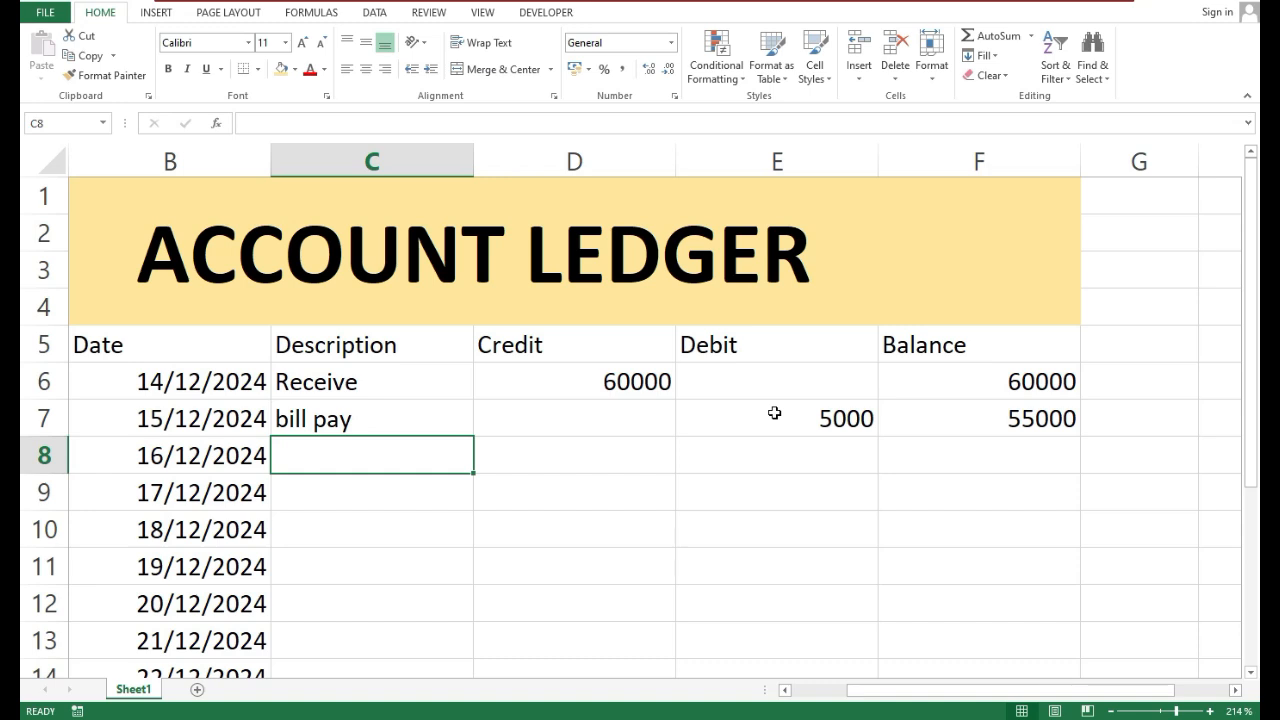
text(i)
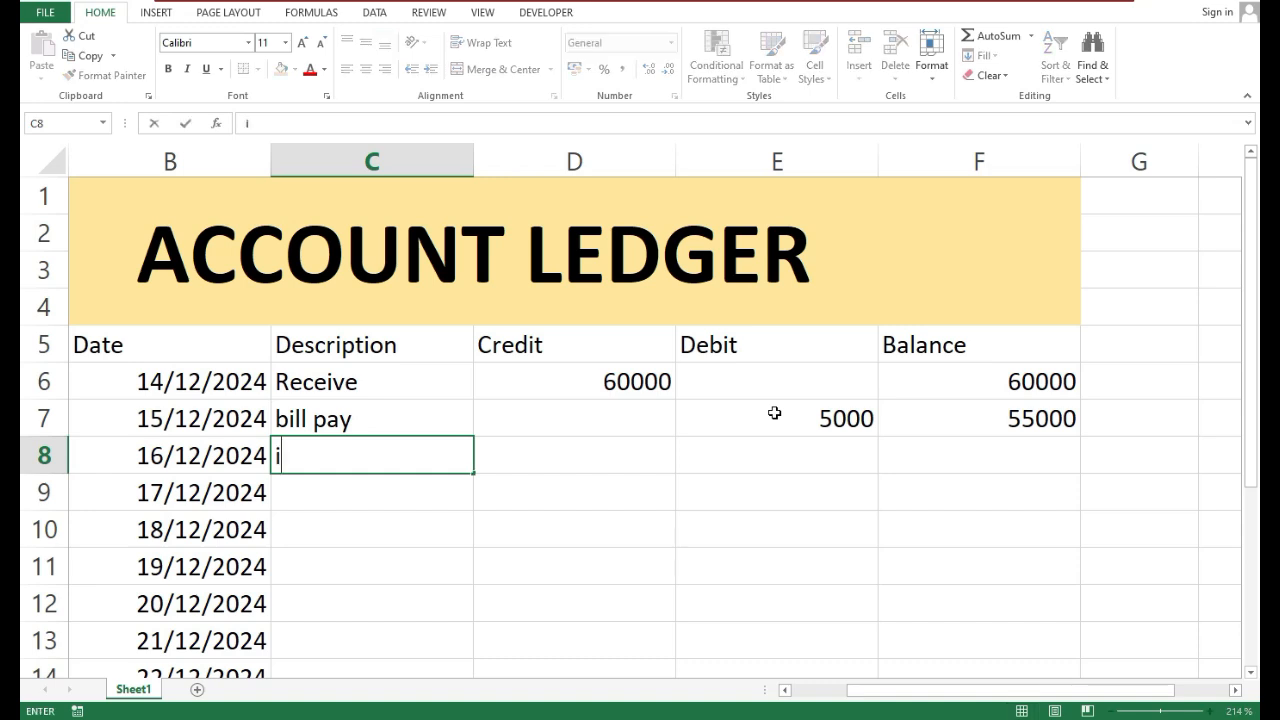
key(BackSpace)
text(withdraw)
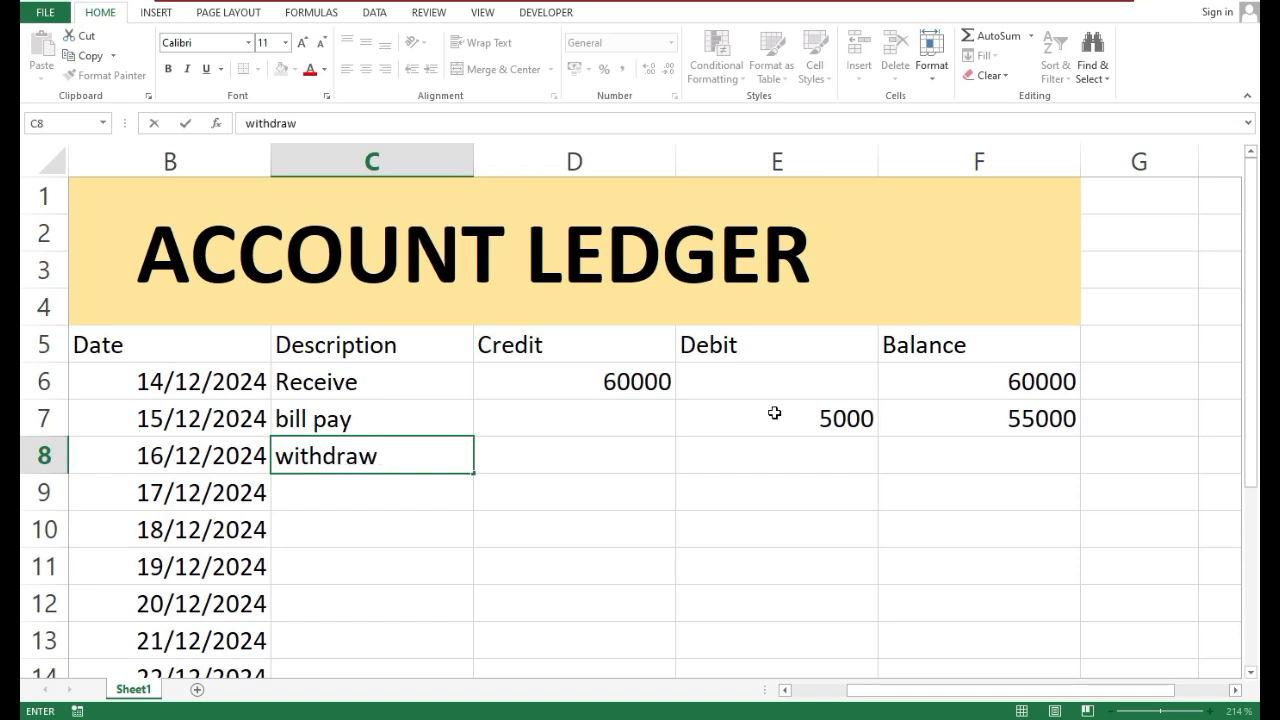
key(Tab)
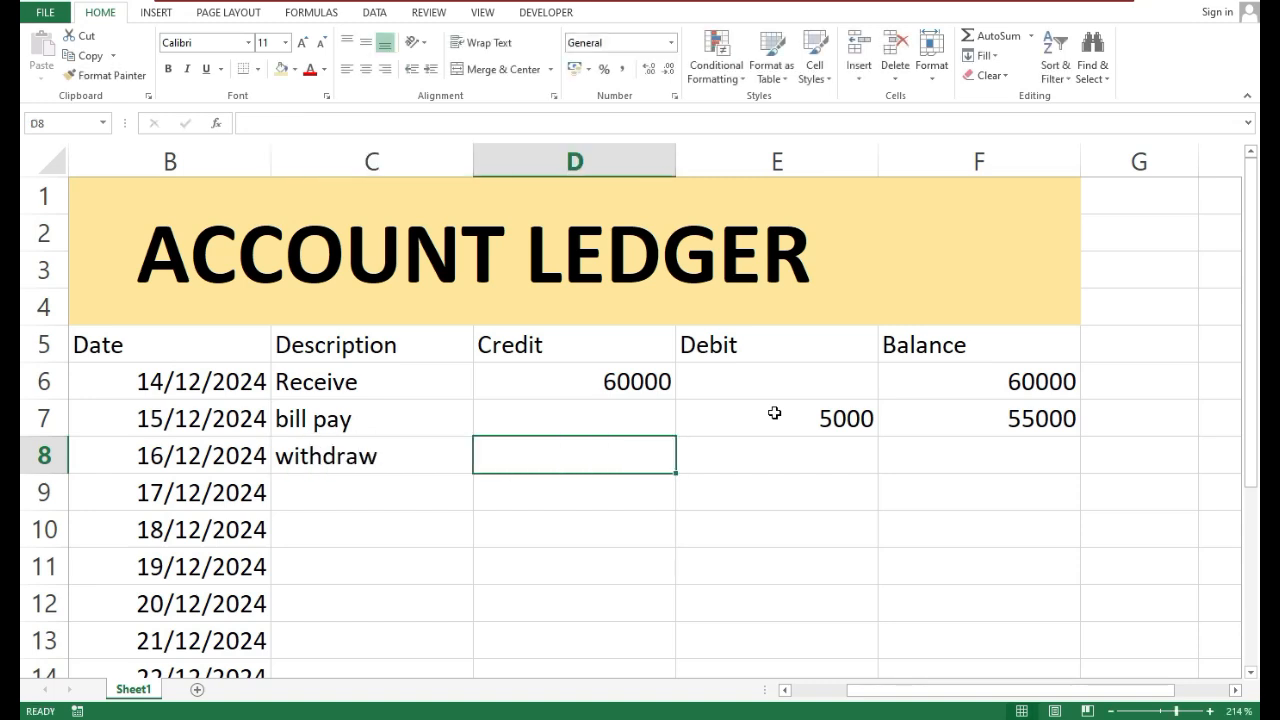
key(Tab)
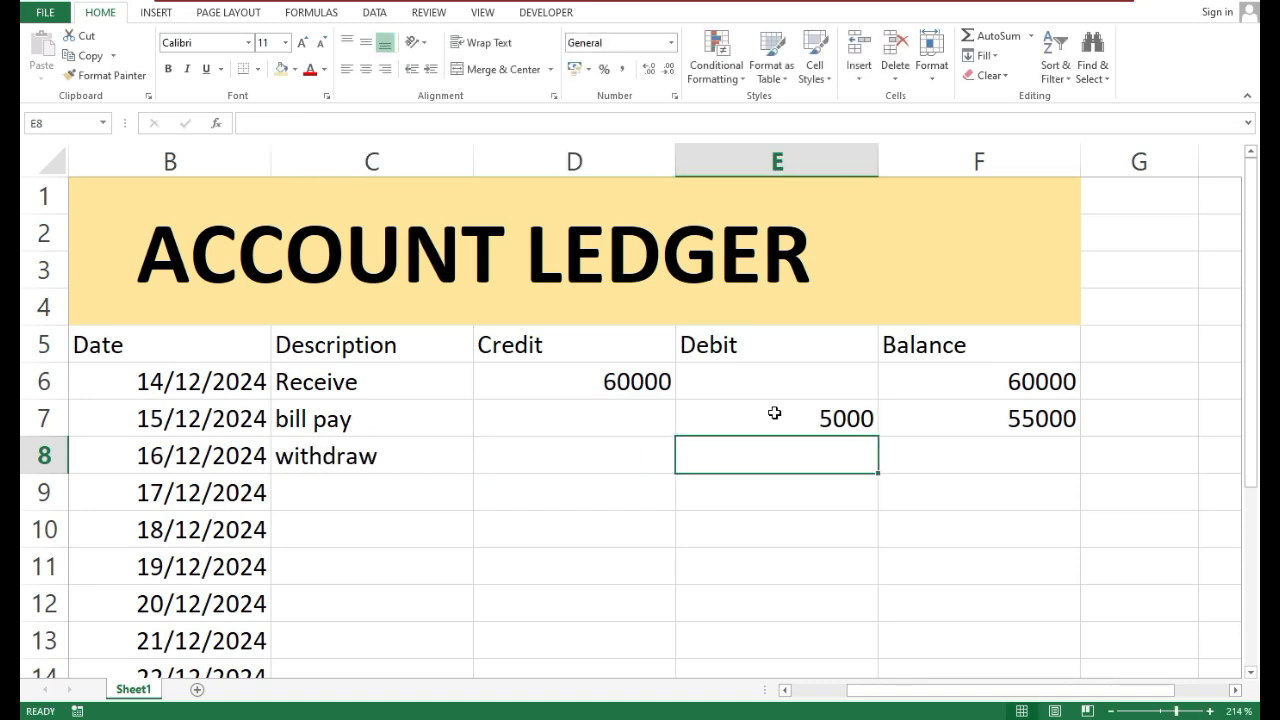
text(150)
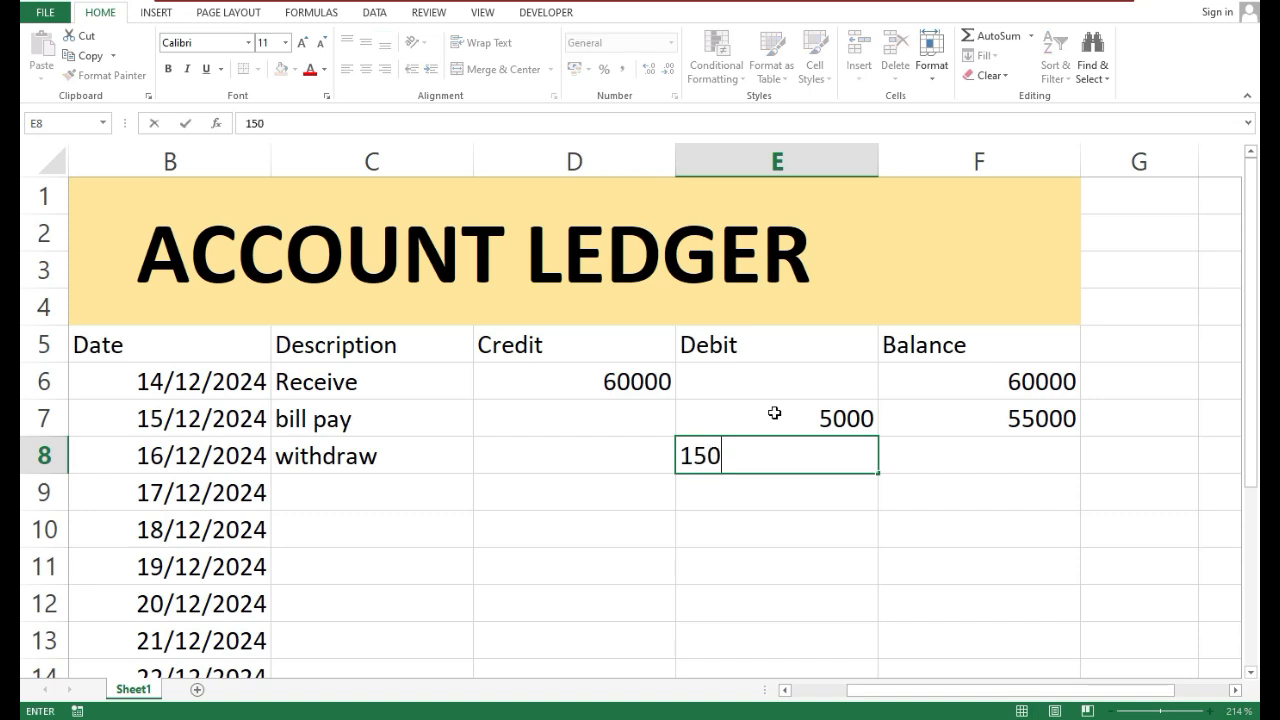
text(00)
key(Return)
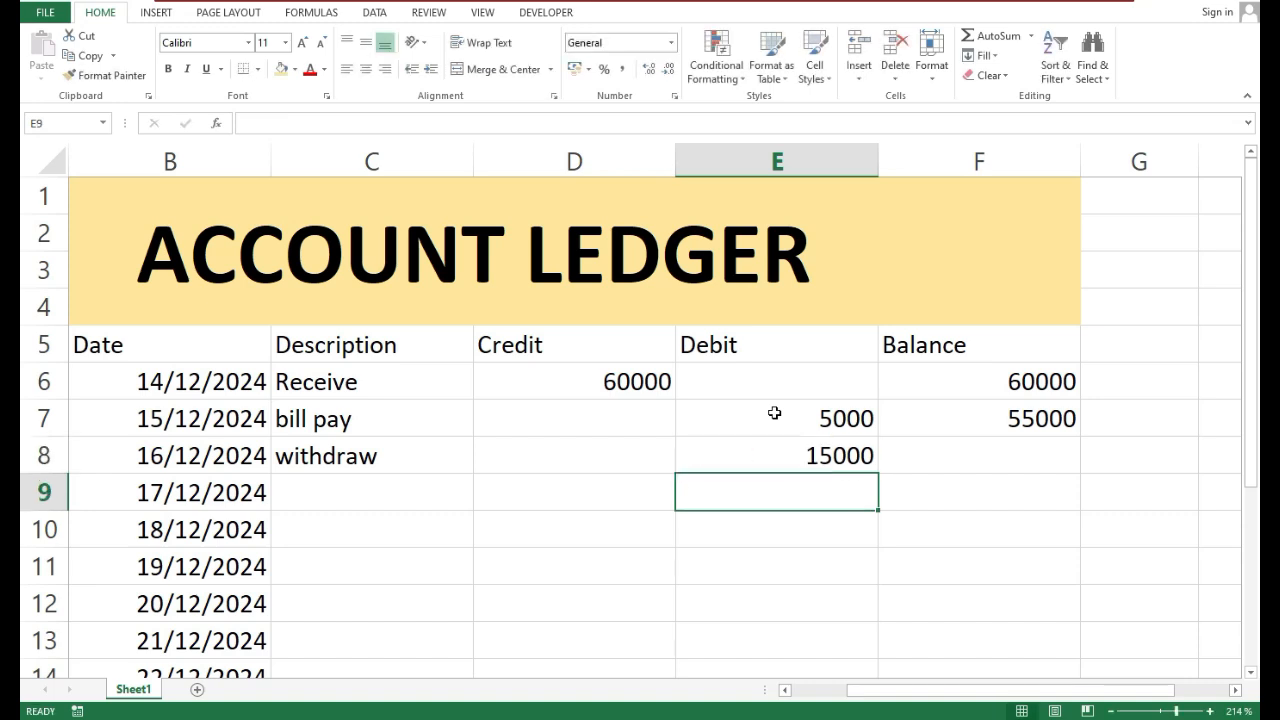
Fill the running balance formula from F7 down the Balance column through the last dated row, F15
key(Up)
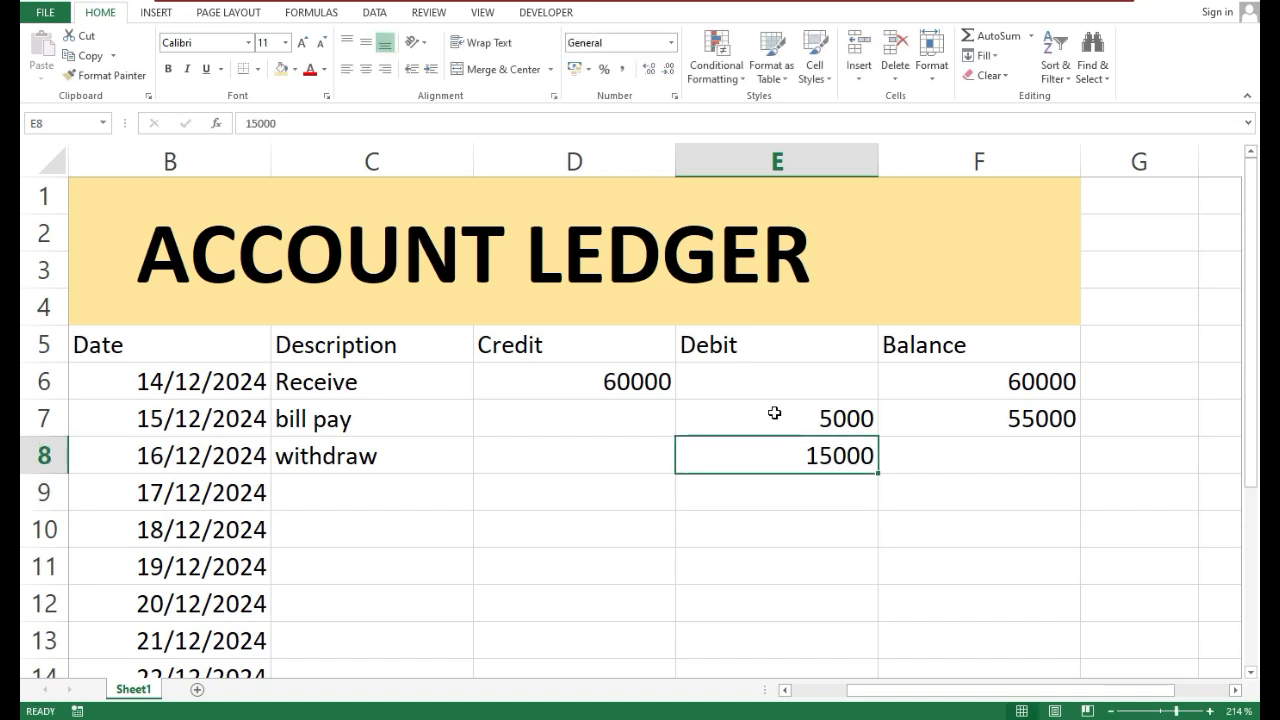
click(990, 408)
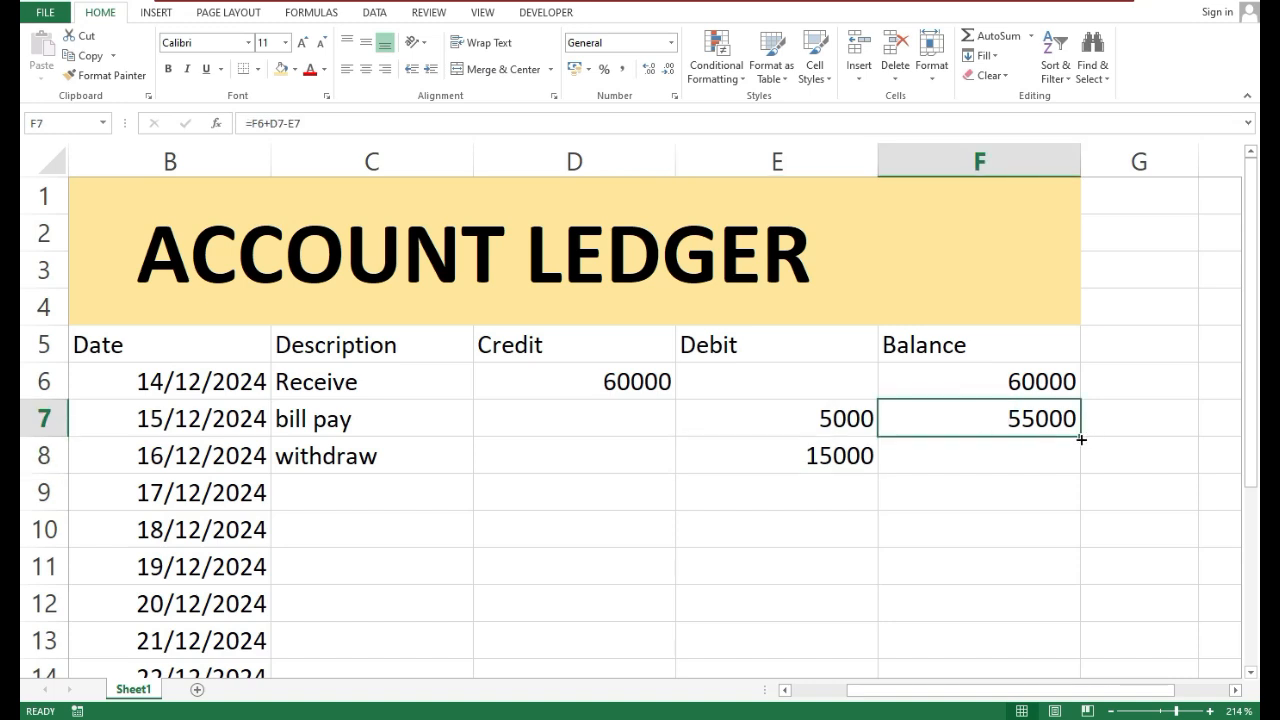
drag(1081, 439, 1029, 611)
scroll(900, 508, up, 1)
click(831, 500)
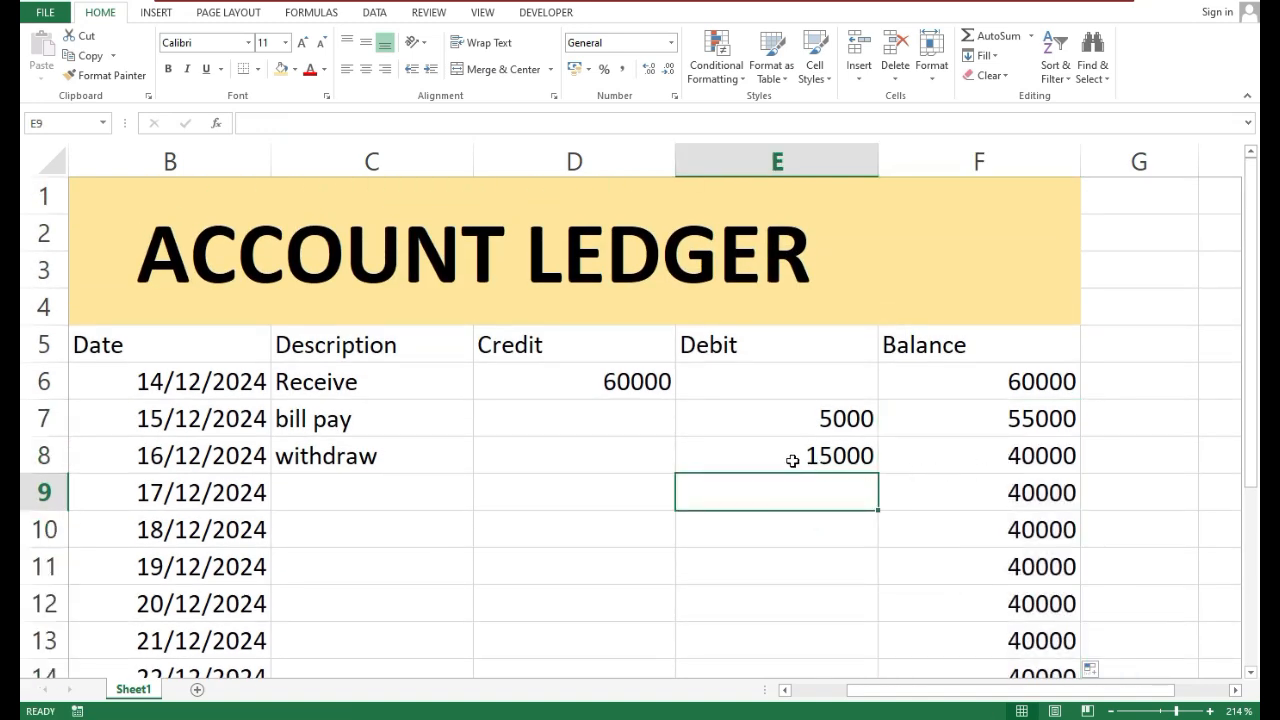
click(1033, 459)
Record the 19/12/2024 entry with the description Receive in C11 and a credit of 4000 in D11
click(723, 485)
click(405, 495)
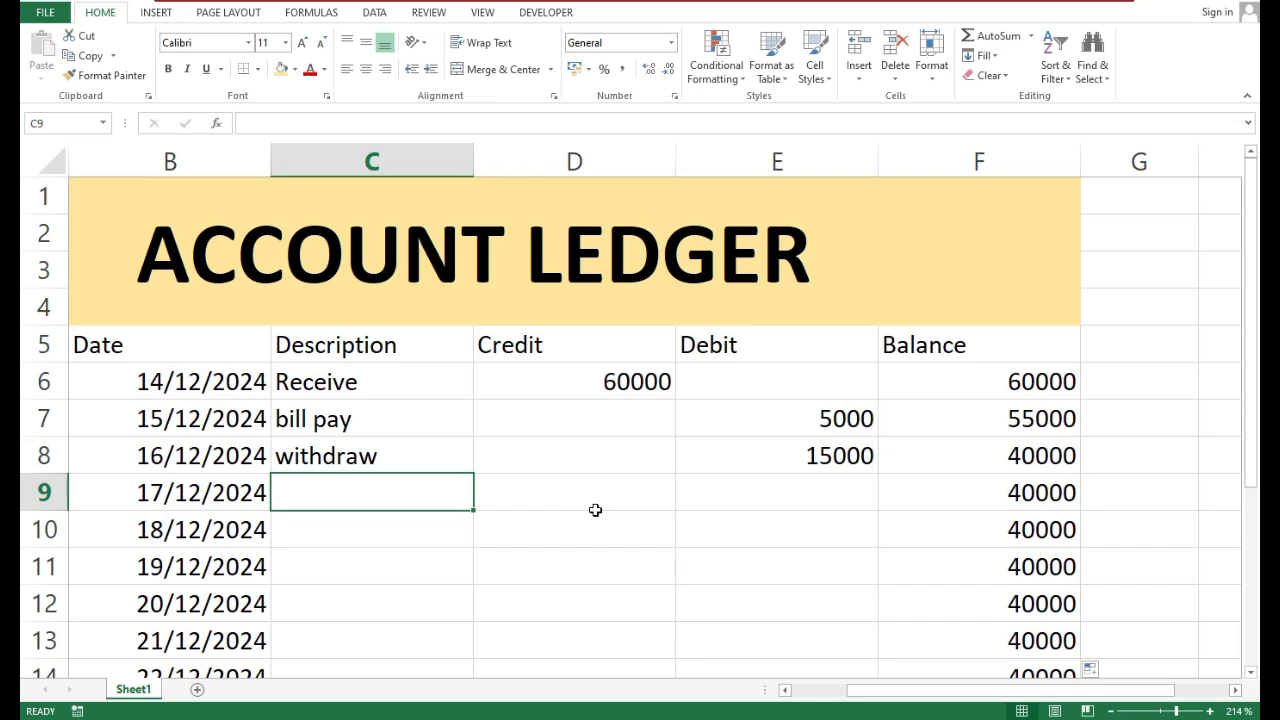
key(Down)
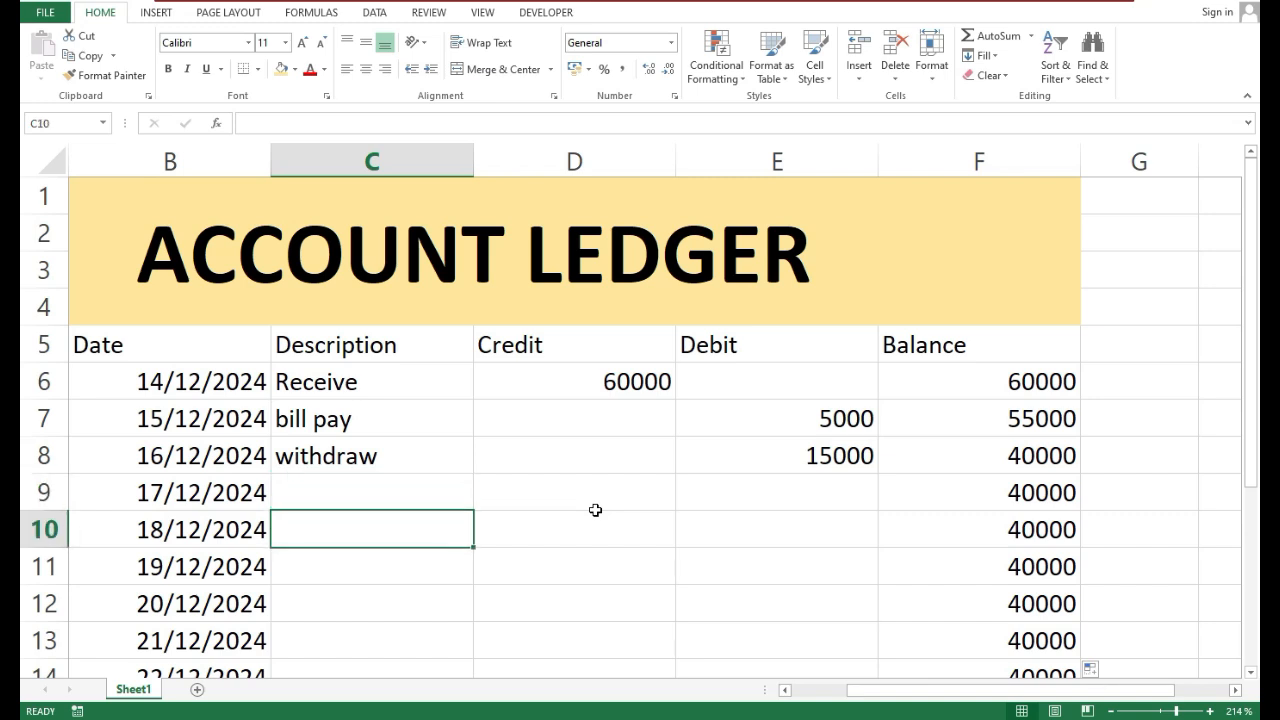
key(Down)
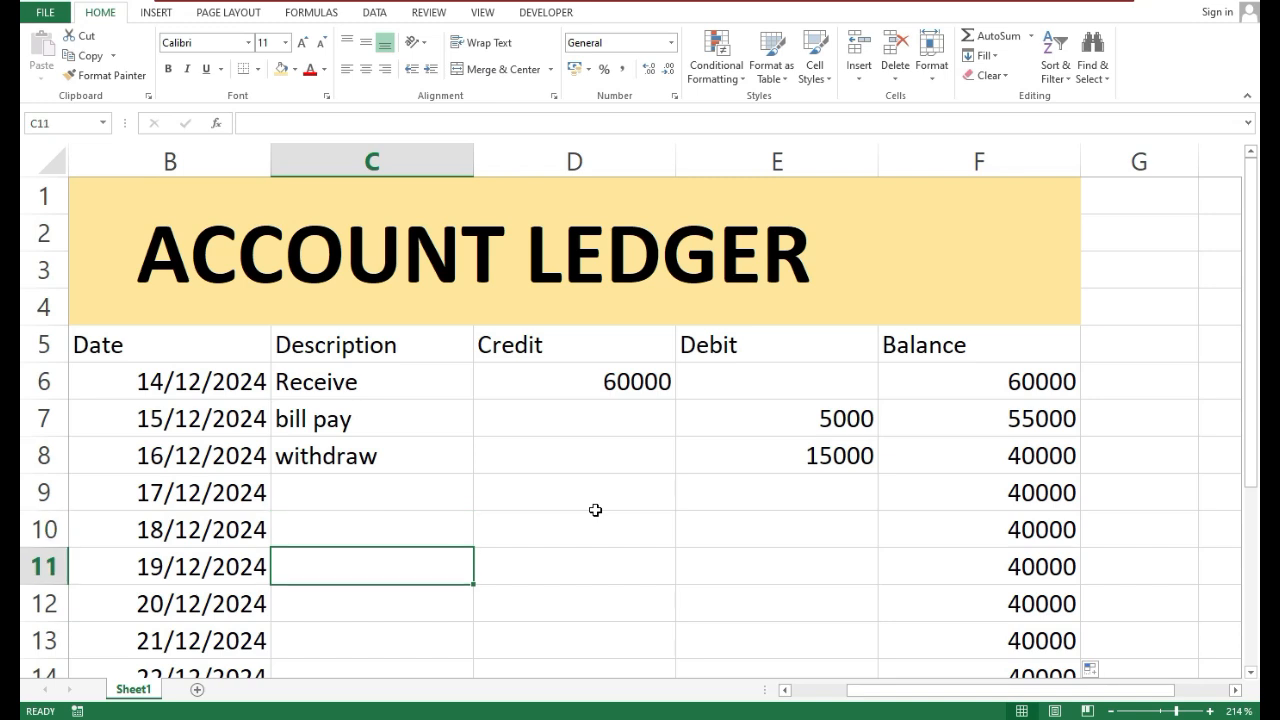
text(Receive)
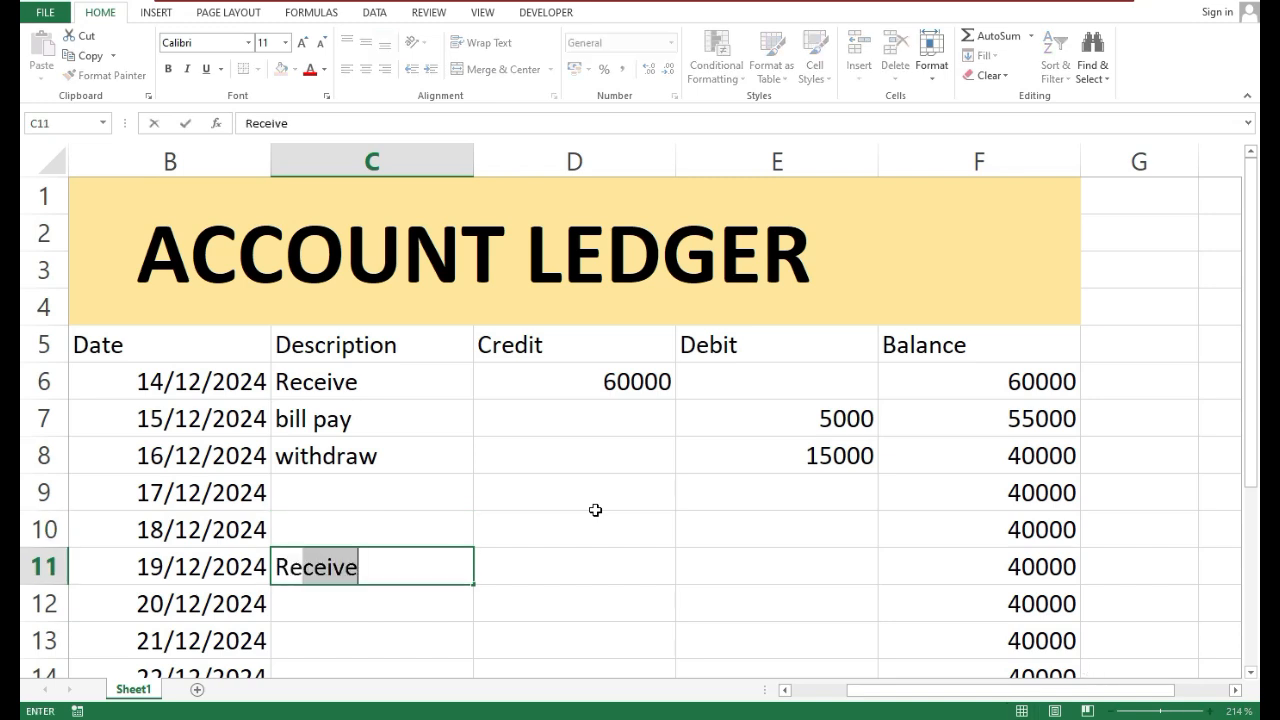
key(Return)
key(Right)
key(Up)
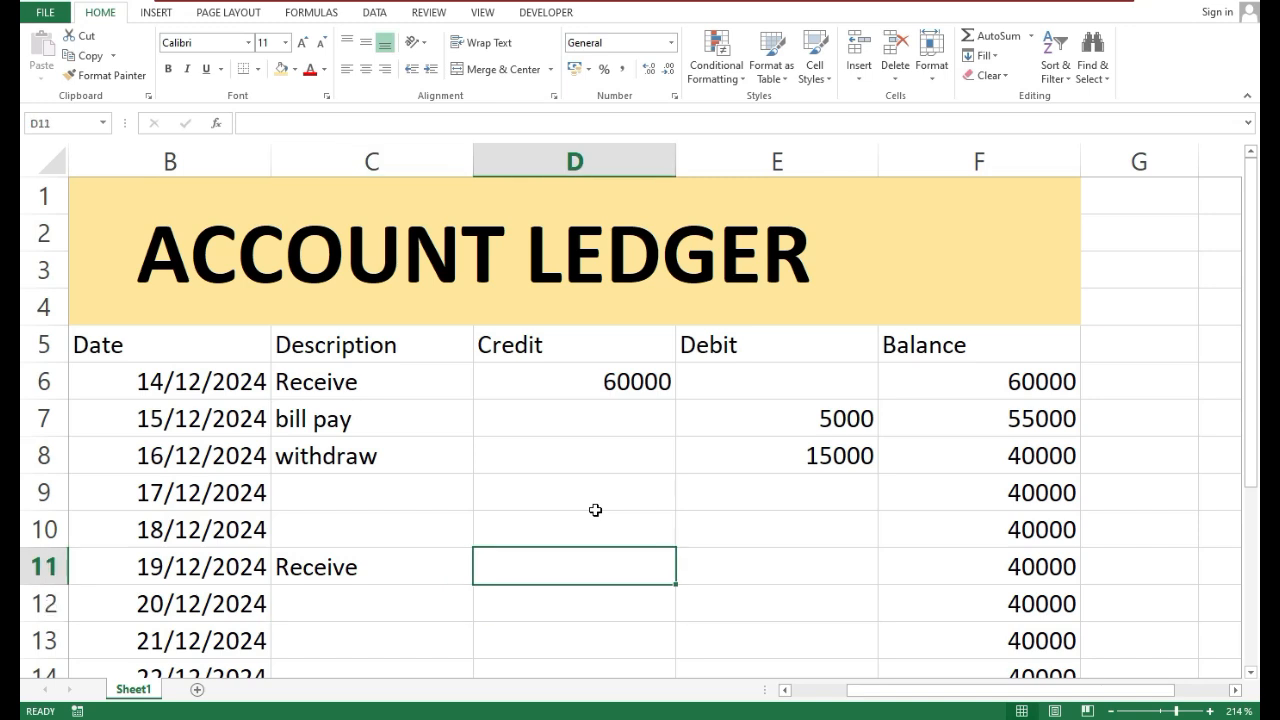
text(4000)
key(ctrl+Return)
key(Return)
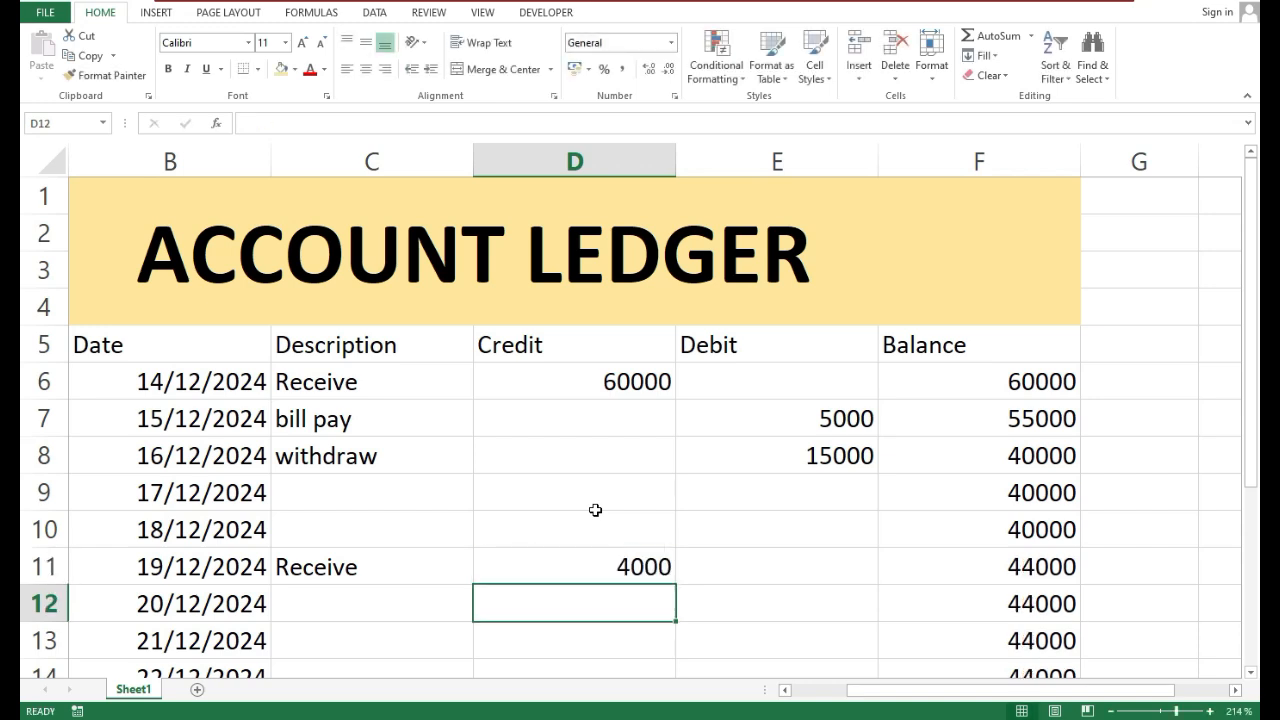
Record the 20/12/2024 entry with the description withdraw in C12 and a debit of 20000 in E12
key(Right)
key(Left)
key(Left)
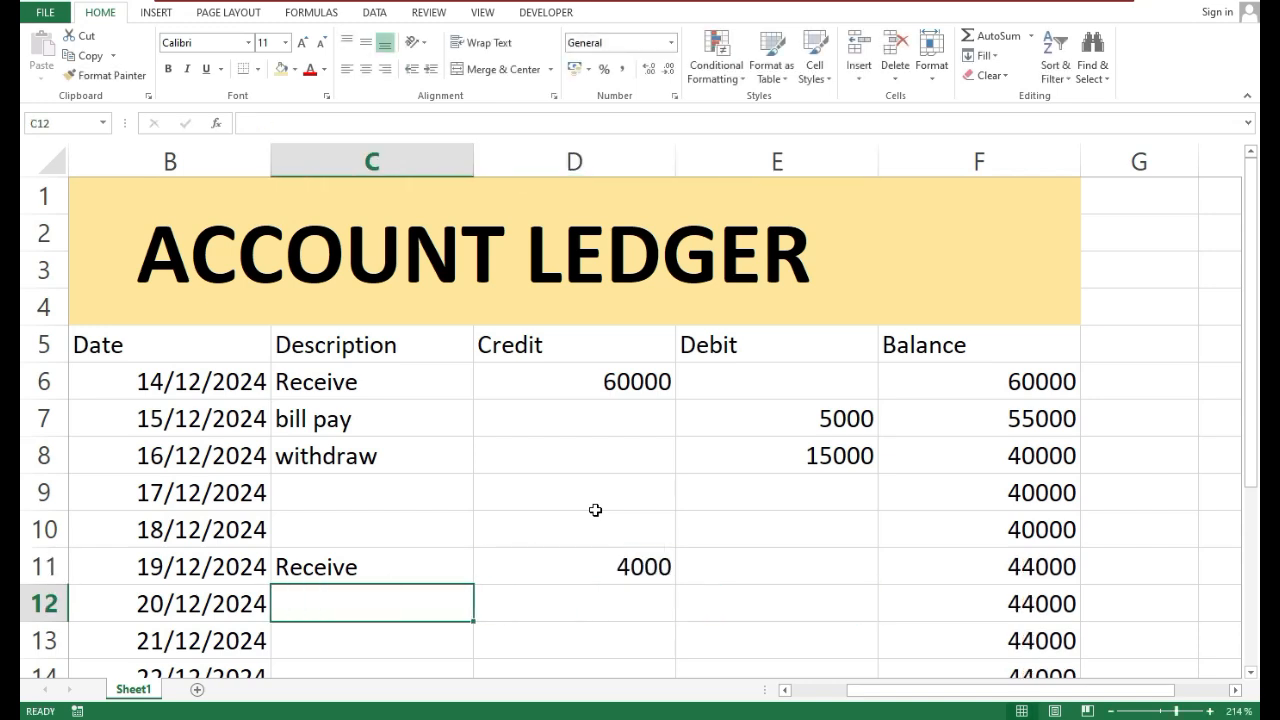
text(withdraw)
key(Return)
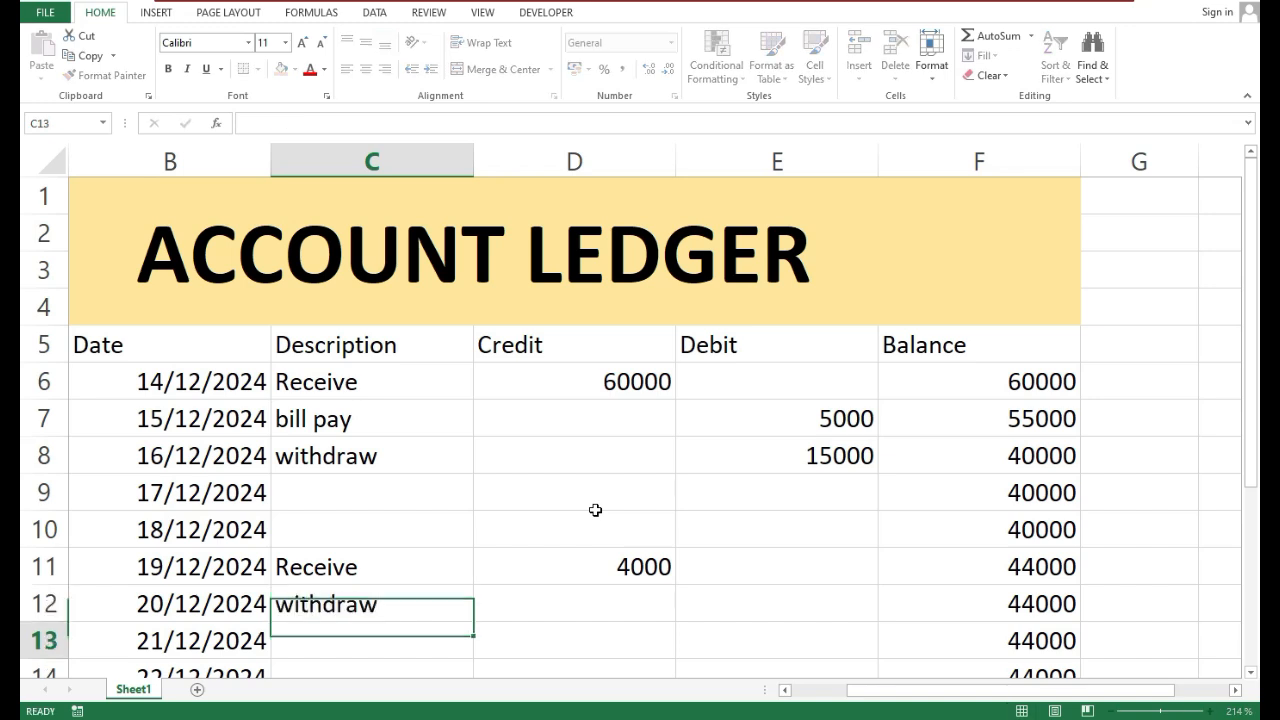
key(Up)
key(Right)
key(Right)
text(20000)
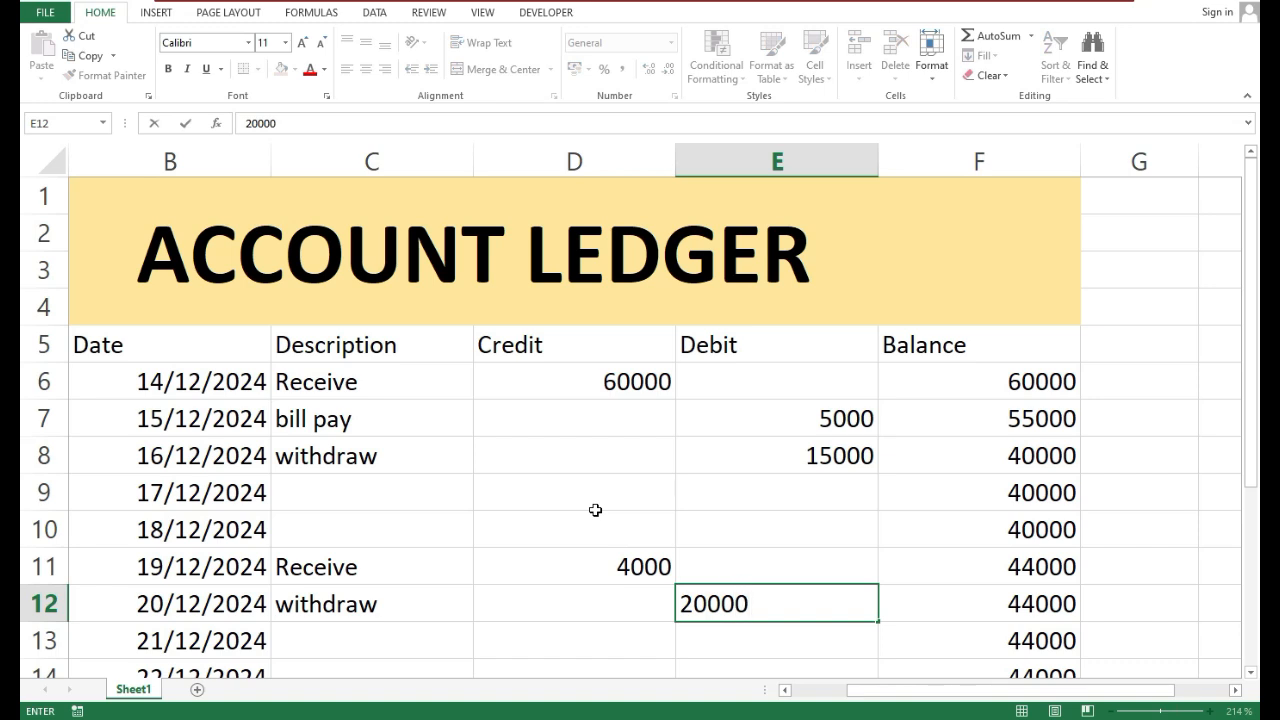
key(Return)
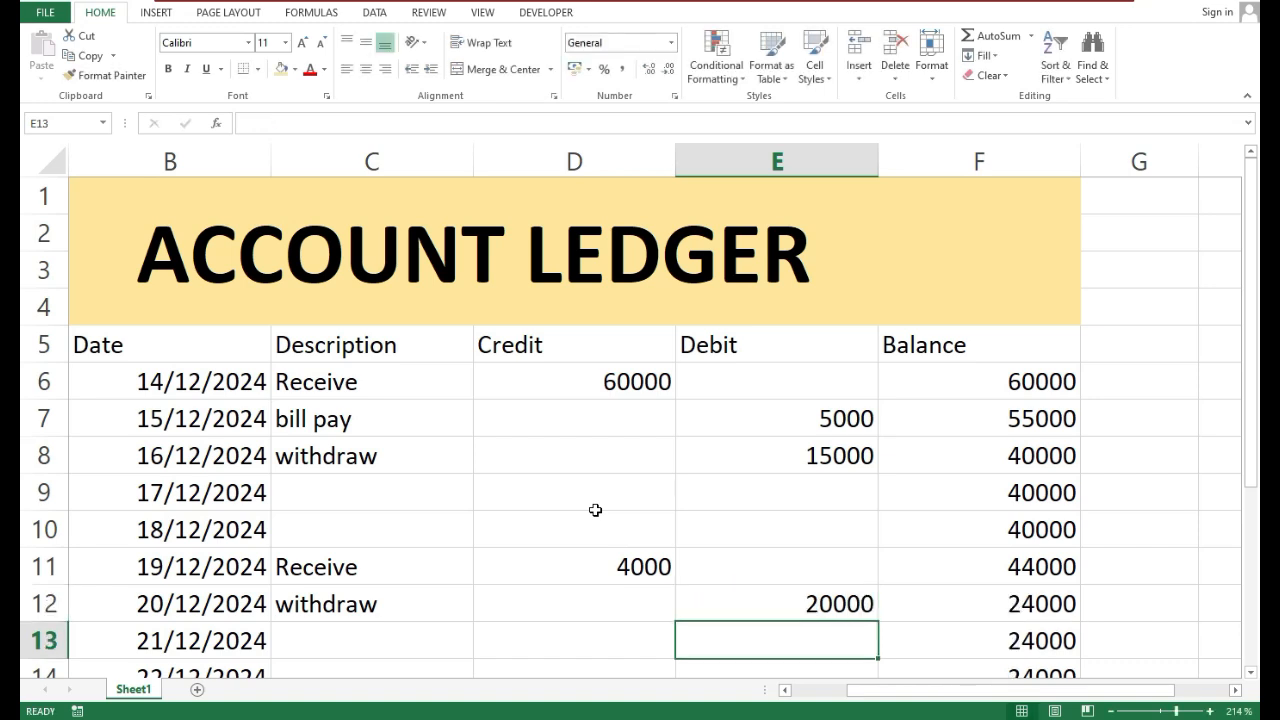
Enter internet as the description of the 22/12/2024 entry in C14
key(Down)
key(Down)
key(Down)
key(Down)
key(Left)
key(Left)
key(Left)
key(Up)
key(Up)
key(Up)
key(Right)
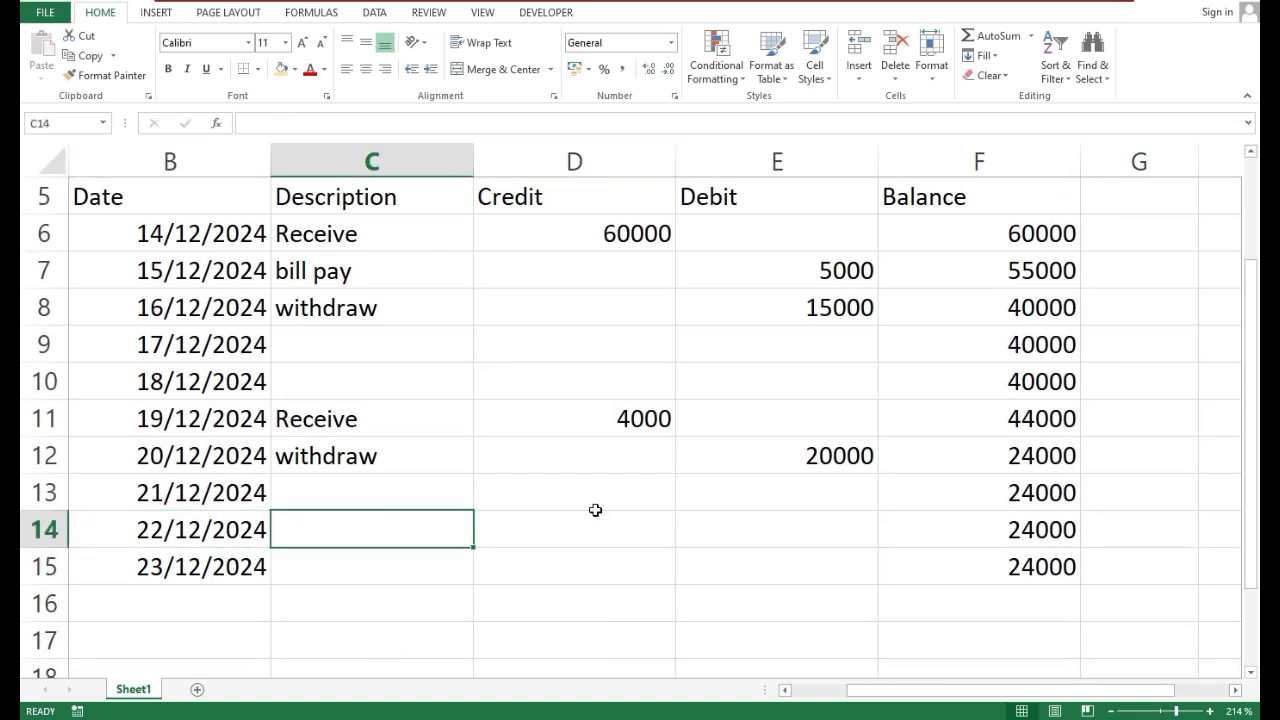
text(int)
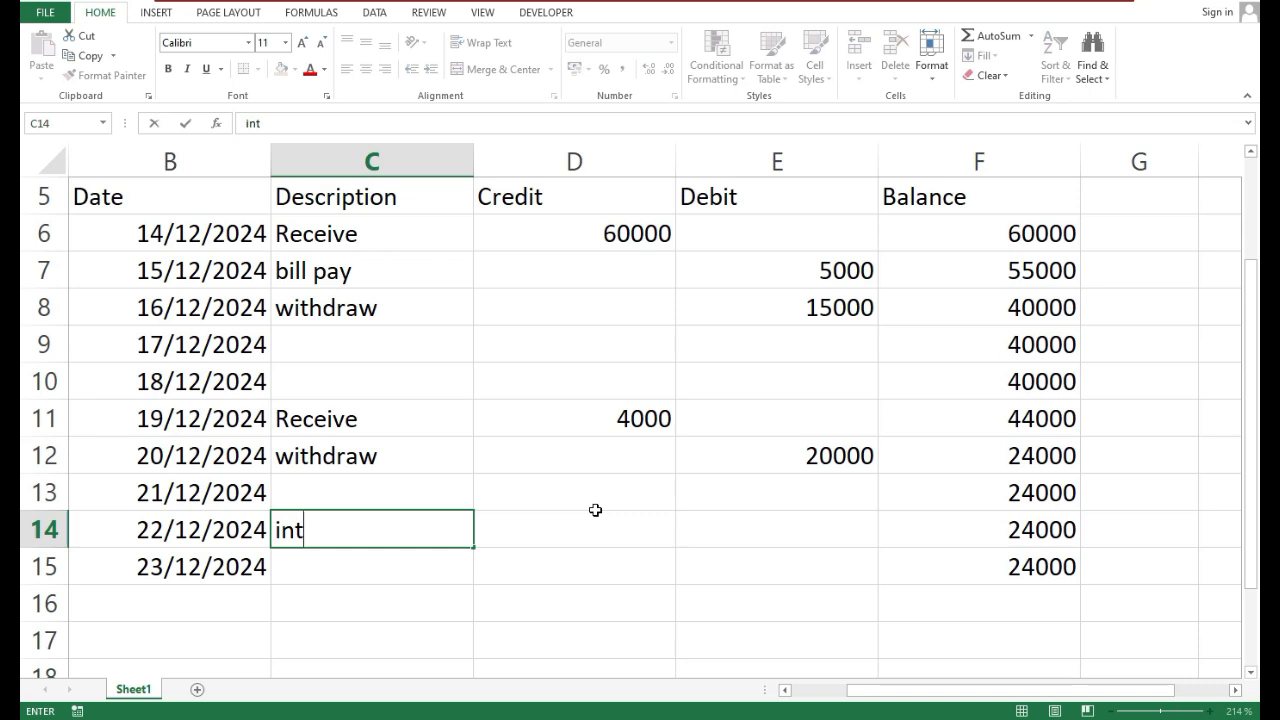
text(ernet)
key(Return)
Enter a debit of 1500 in E14 for the internet entry
key(Up)
key(Right)
key(Right)
key(Right)
key(Right)
key(Right)
key(Right)
key(Right)
key(Right)
key(Right)
key(Right)
key(Right)
key(Right)
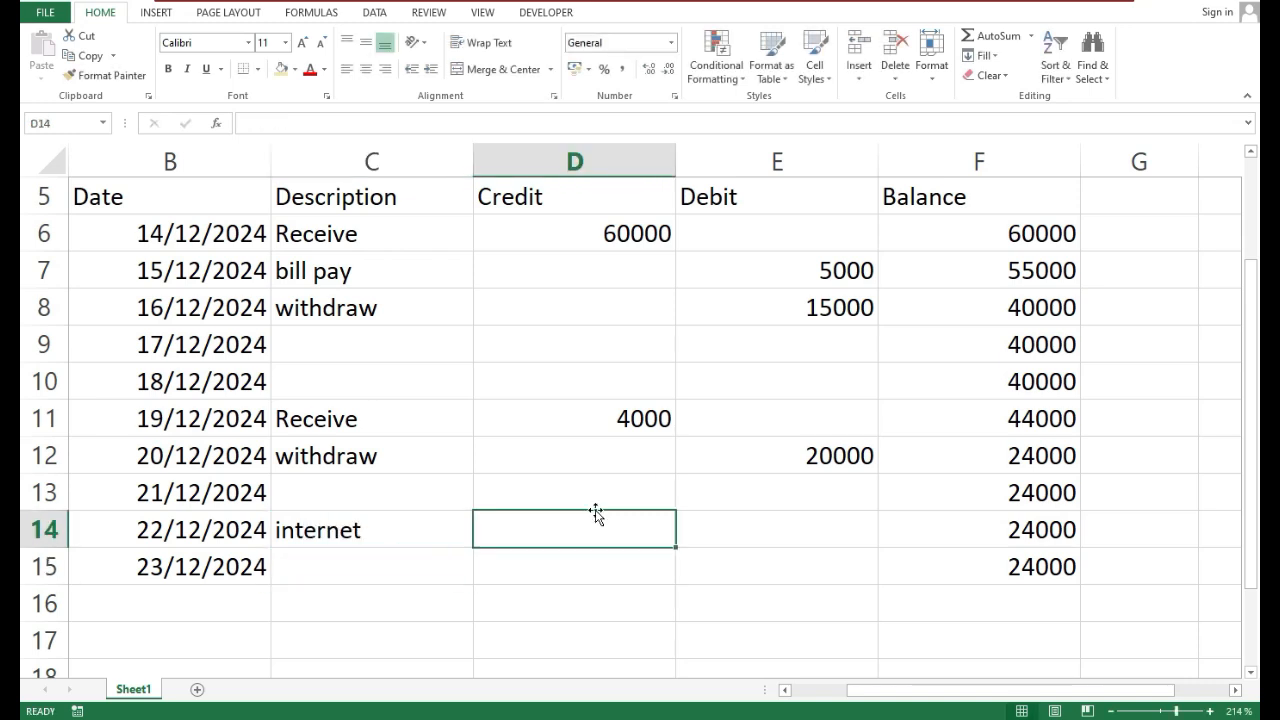
key(Right)
key(Right)
key(Right)
key(Right)
key(Right)
key(Right)
key(Right)
key(Right)
key(Right)
key(Right)
key(Right)
key(Right)
key(Right)
key(Right)
key(Right)
key(Right)
key(Right)
key(Right)
key(Right)
key(Right)
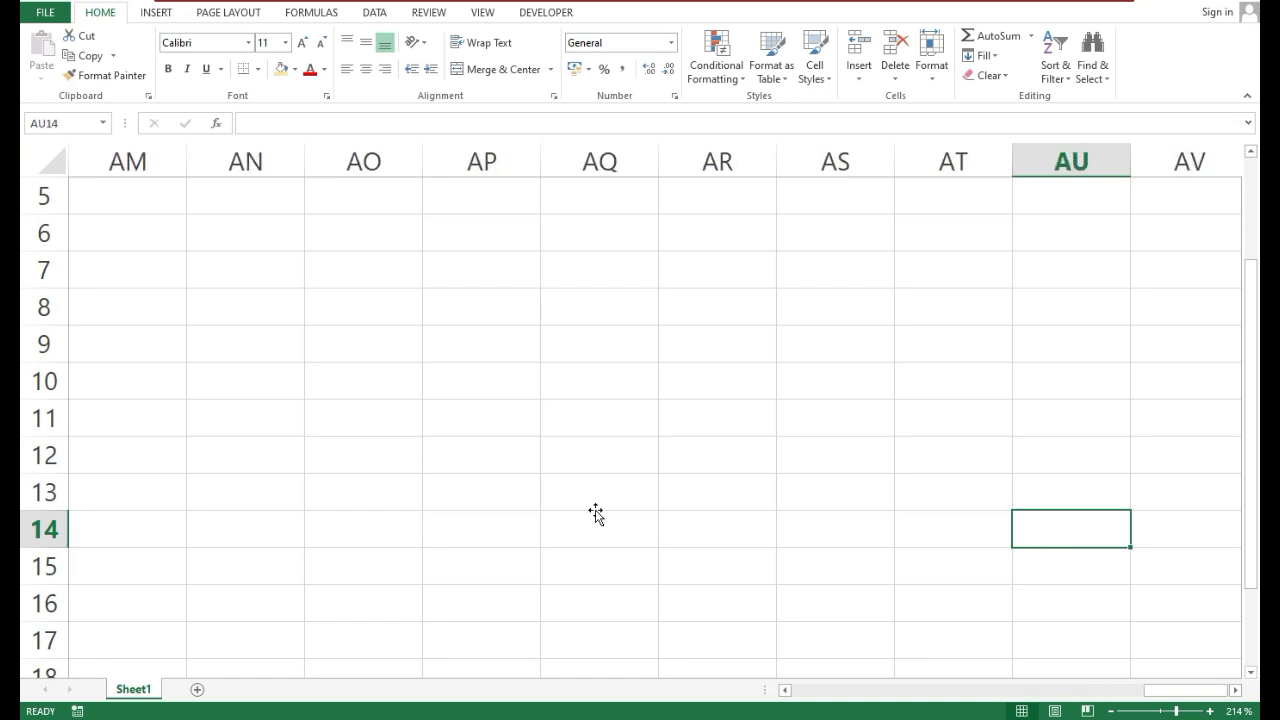
click(695, 411)
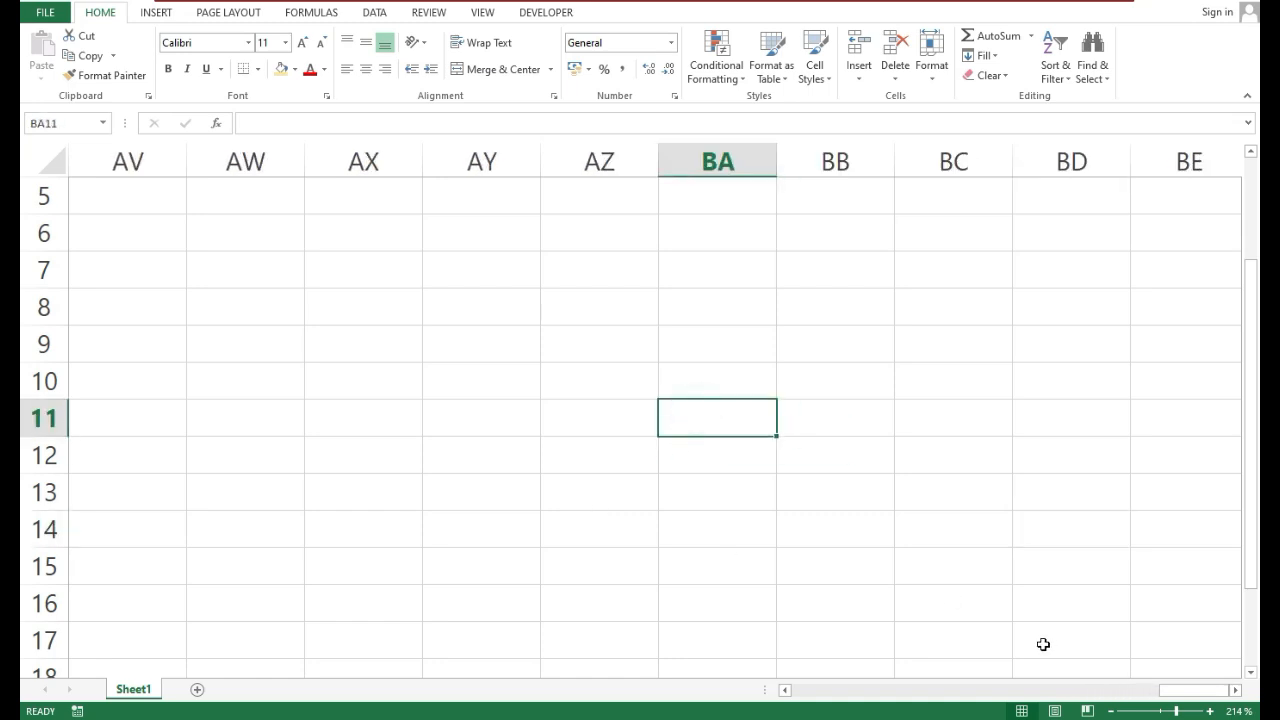
drag(1173, 697, 751, 689)
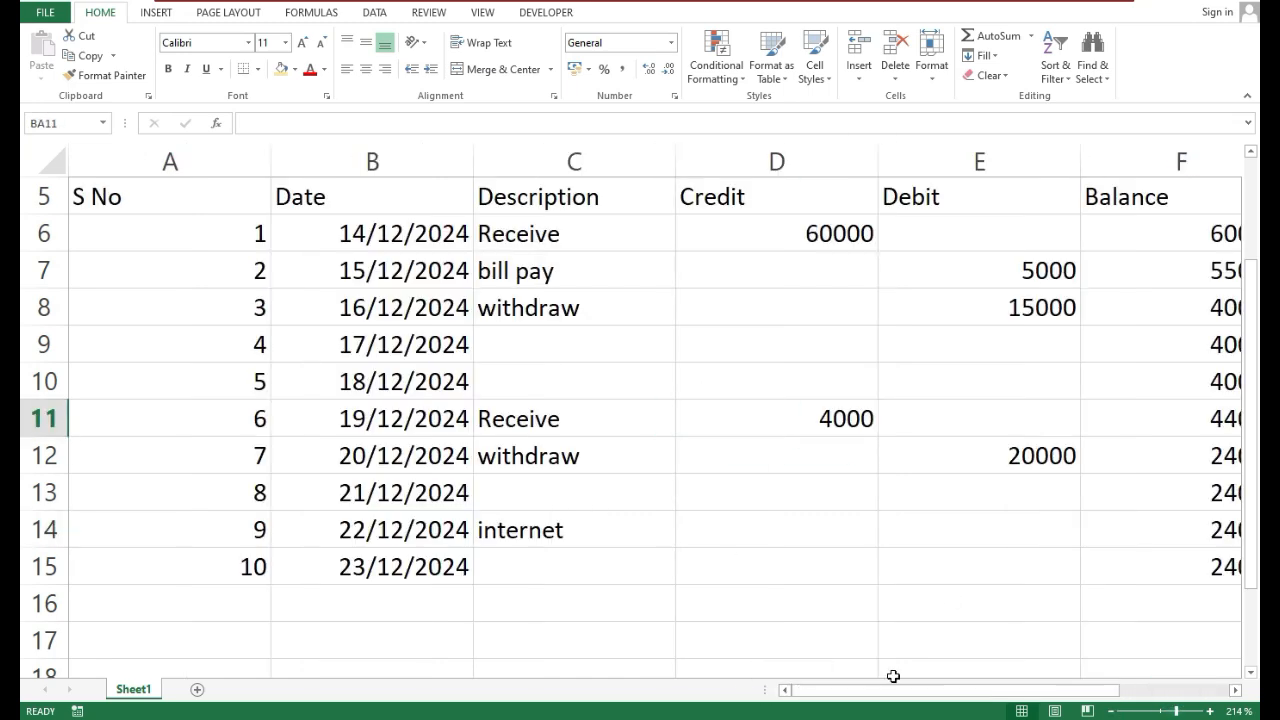
click(938, 531)
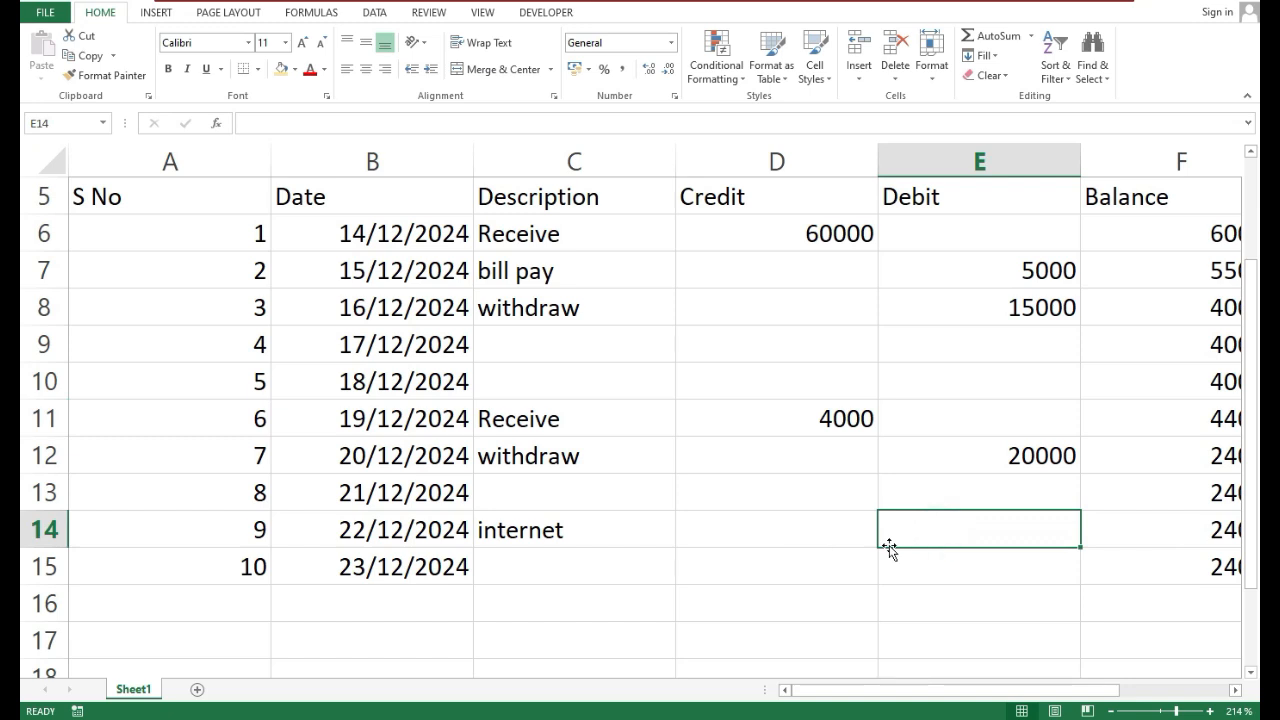
text(1500)
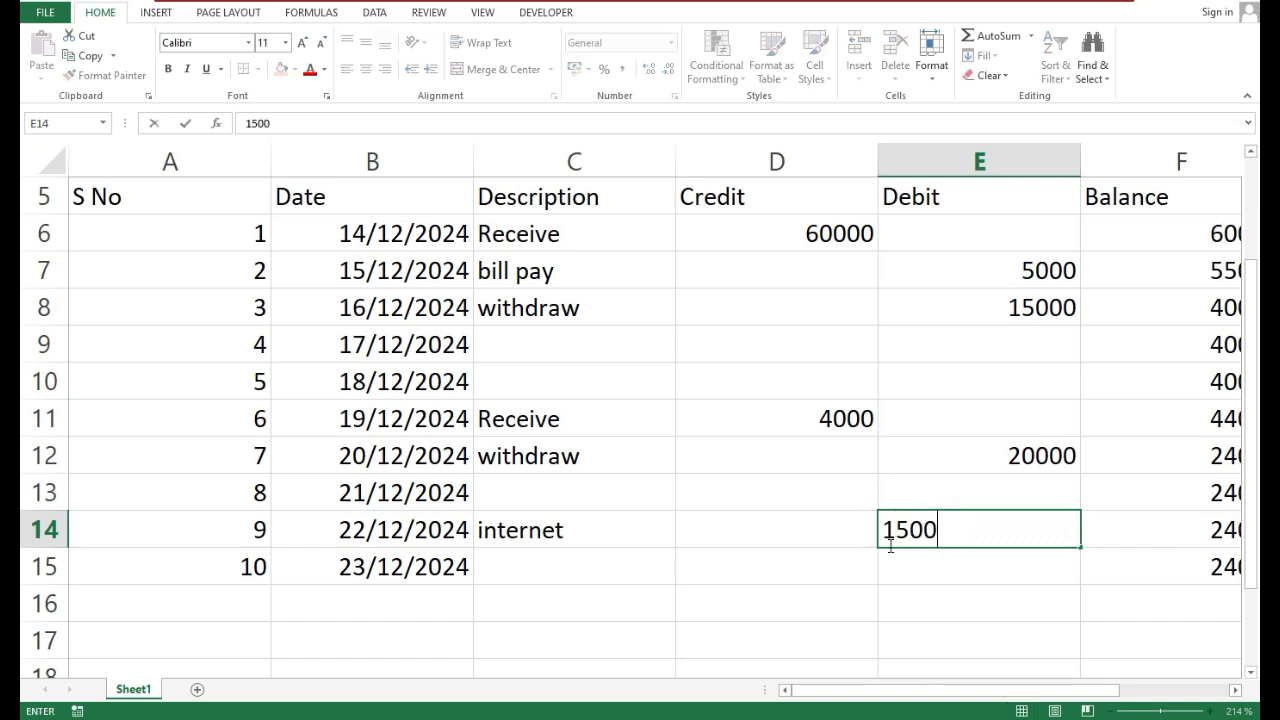
key(Return)
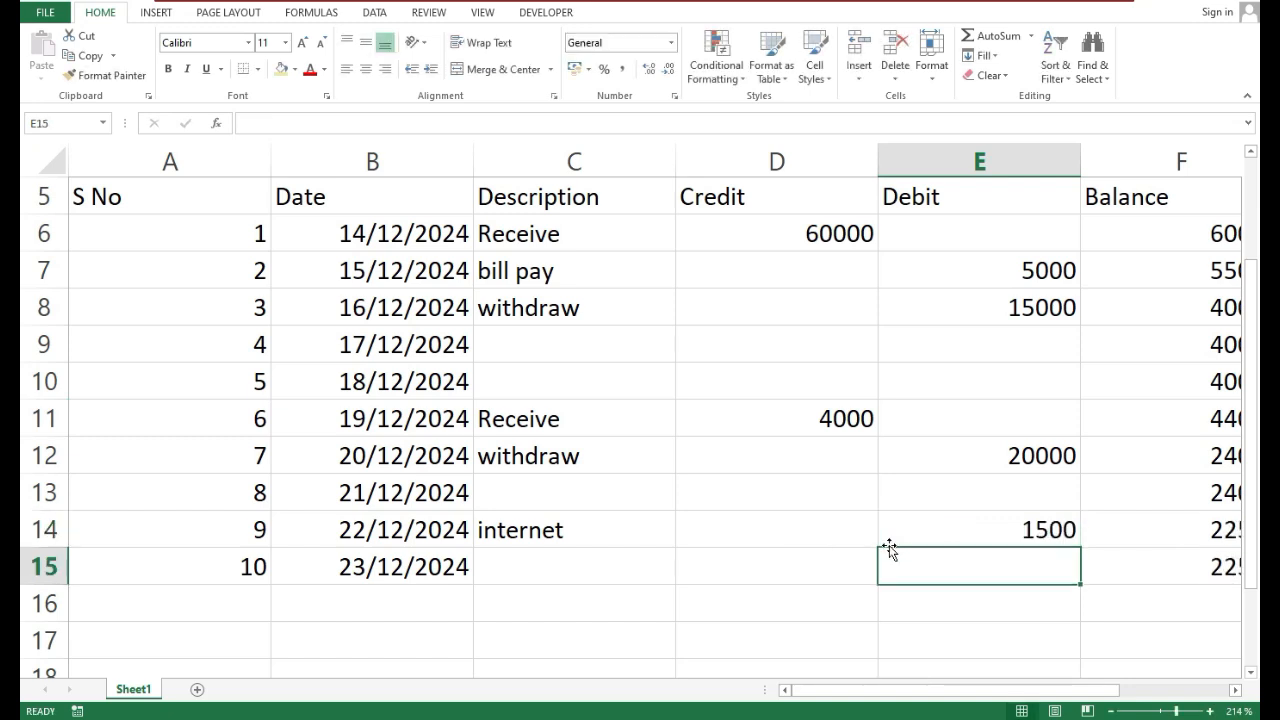
drag(880, 689, 932, 666)
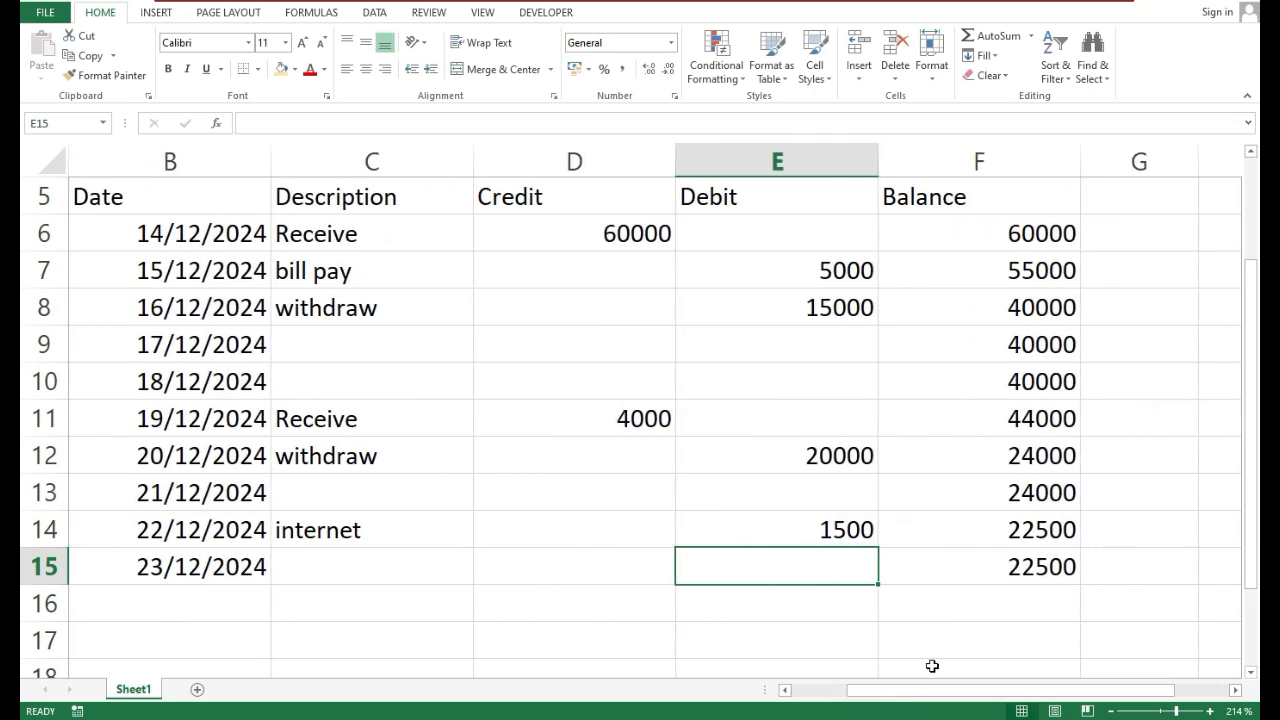
scroll(933, 640, down, 1)
click(894, 522)
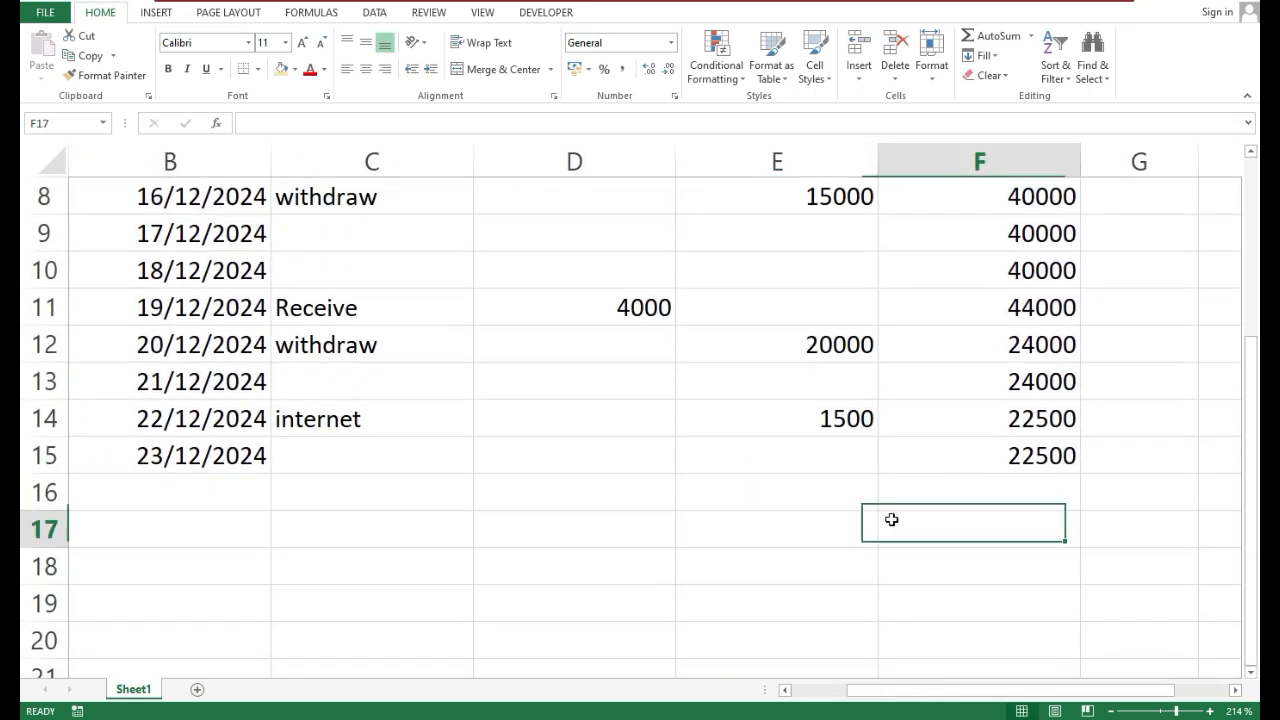
click(266, 486)
click(224, 540)
click(191, 496)
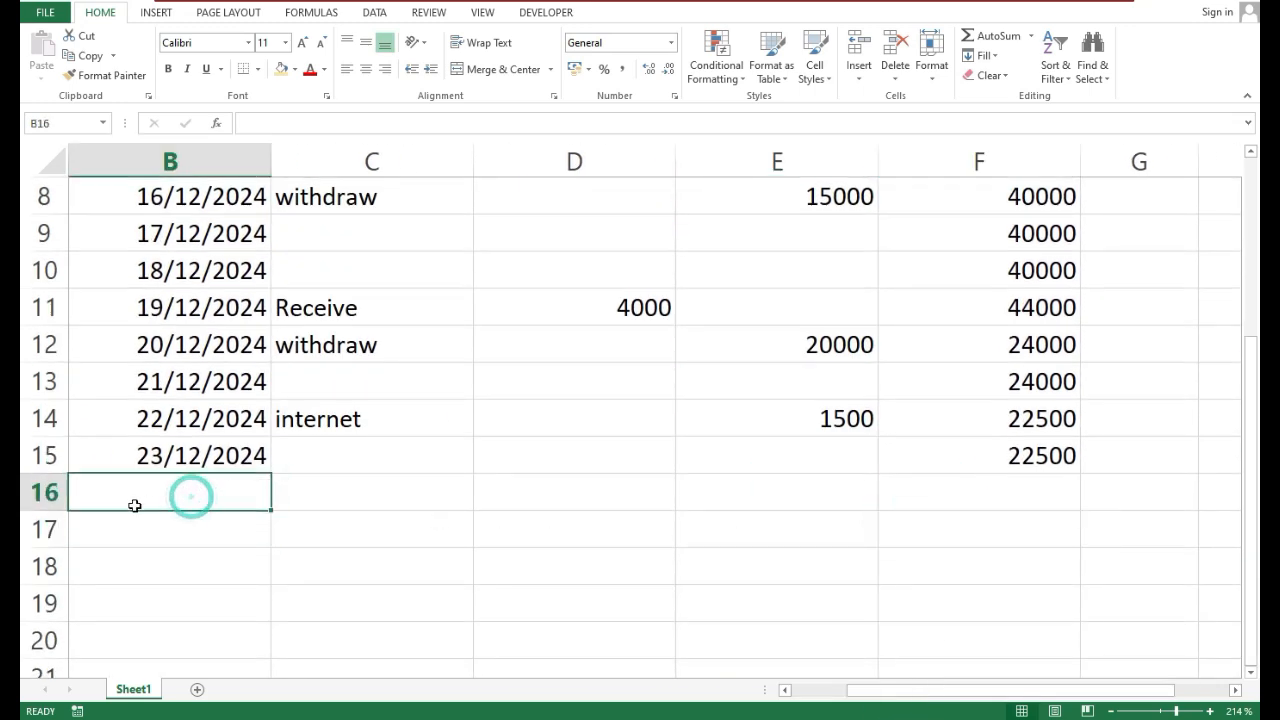
drag(149, 504, 117, 551)
click(177, 594)
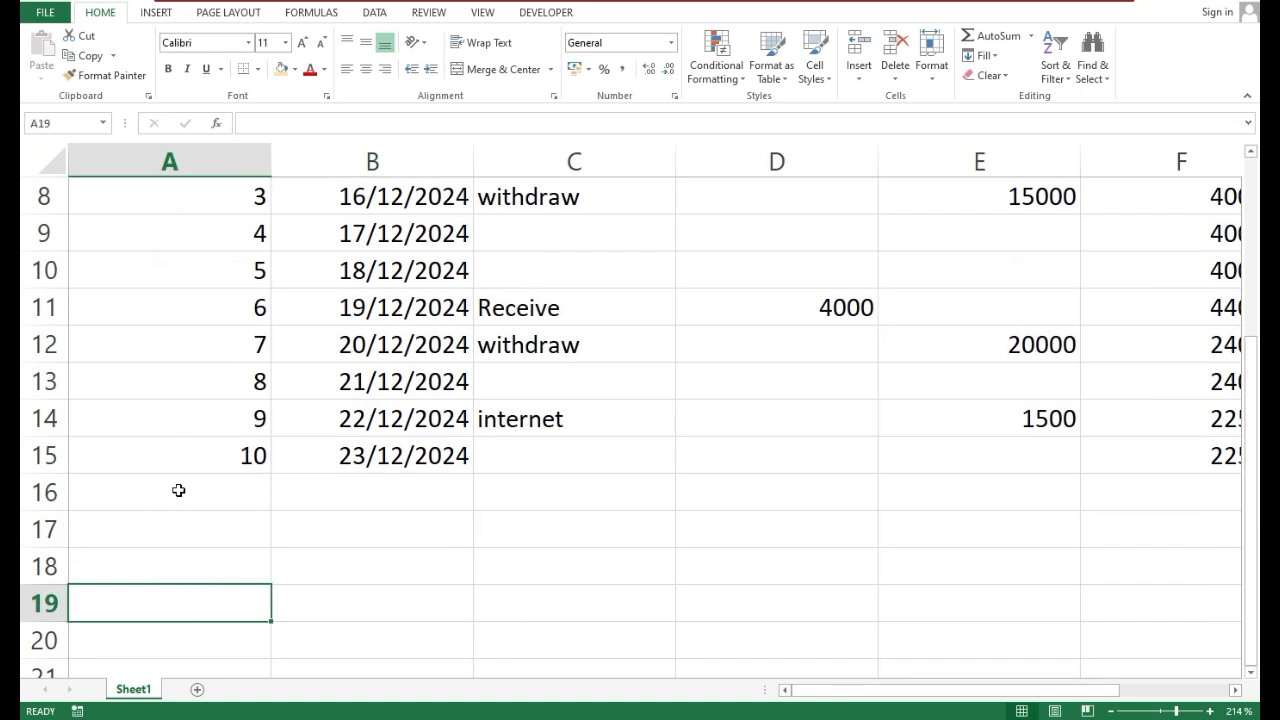
Apply all borders to the ledger table from the header row through entry 10, A5:F15
scroll(178, 490, up, 3)
drag(797, 507, 1113, 610)
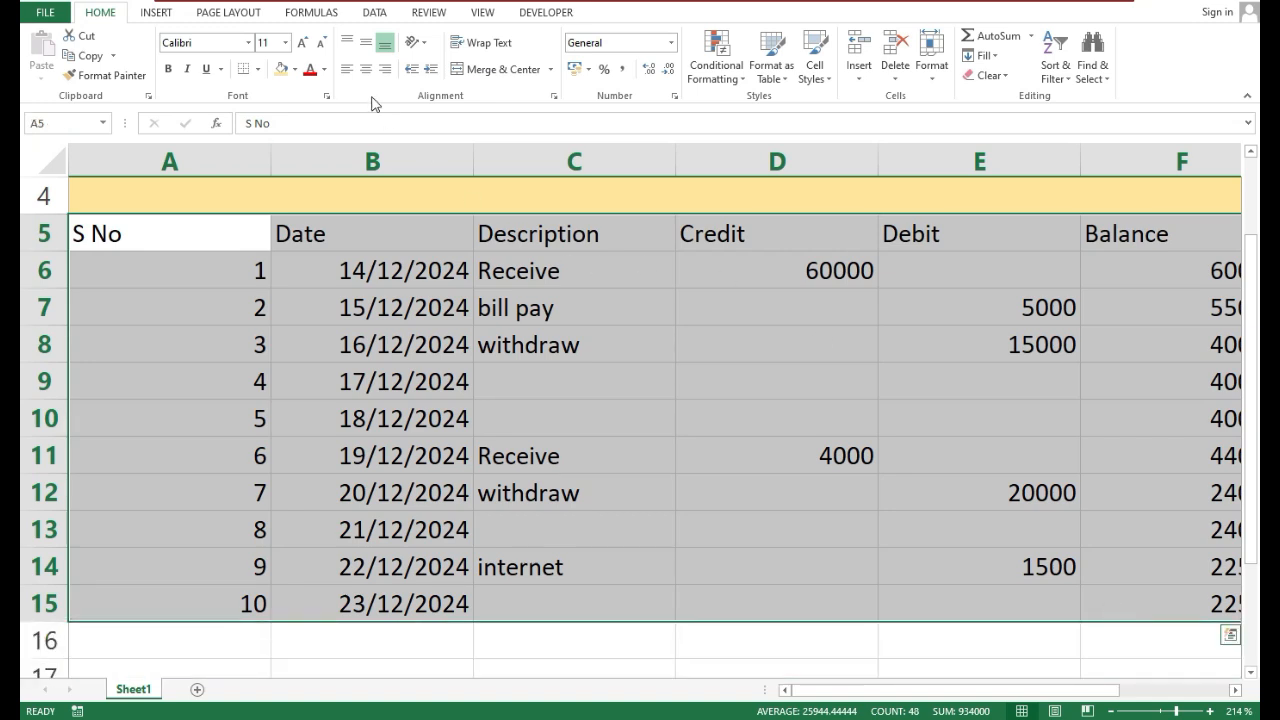
click(258, 70)
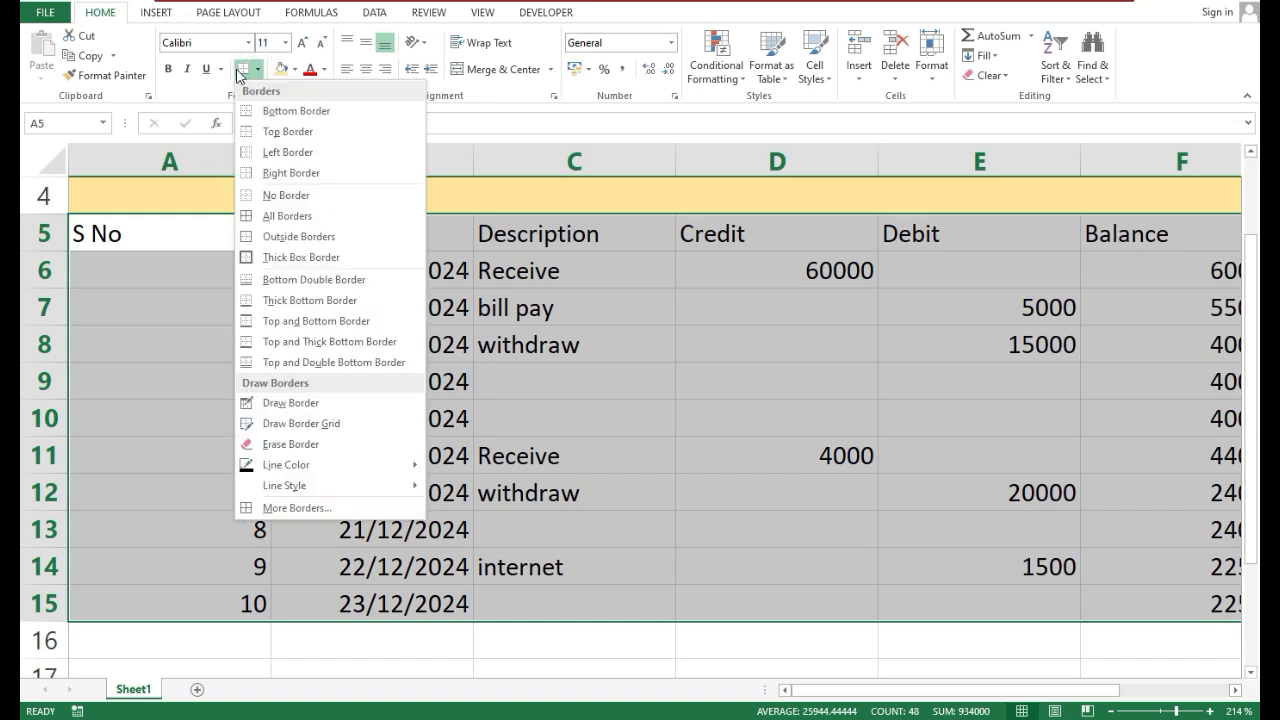
click(290, 212)
Make the header row A5:F5 bold and increase its font size to 12
scroll(376, 386, up, 1)
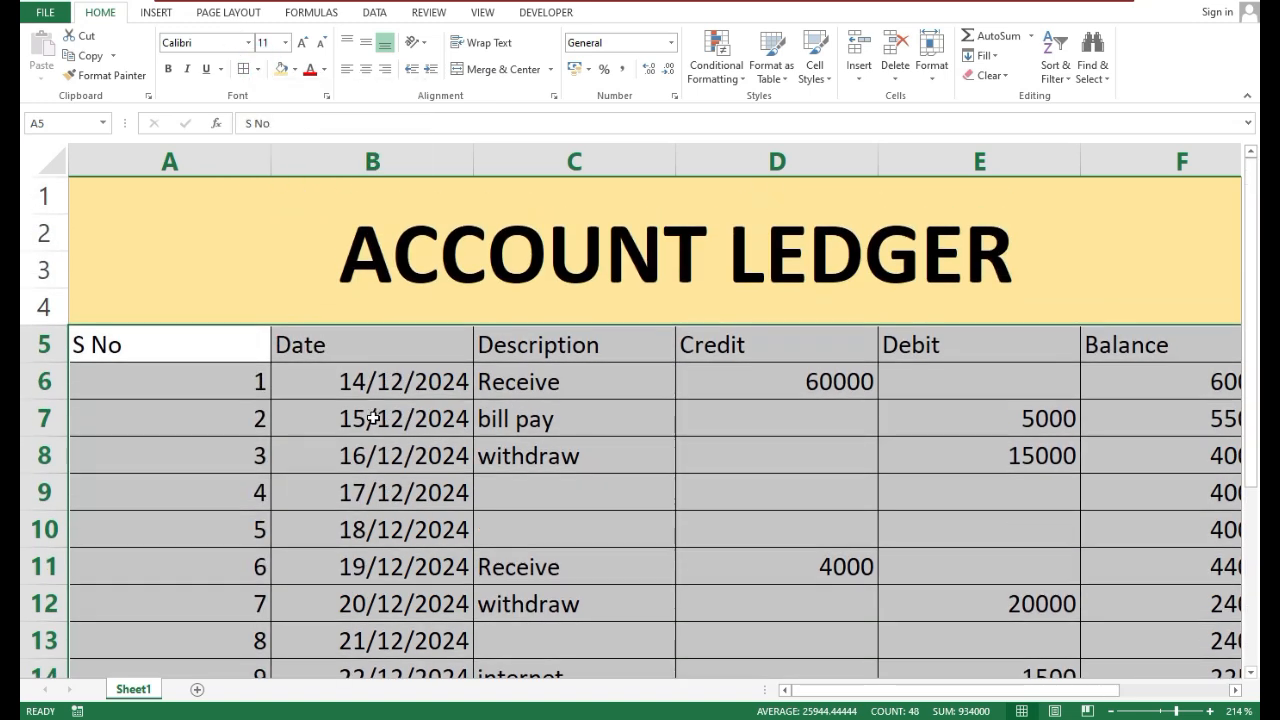
click(372, 420)
click(189, 354)
drag(189, 354, 1125, 348)
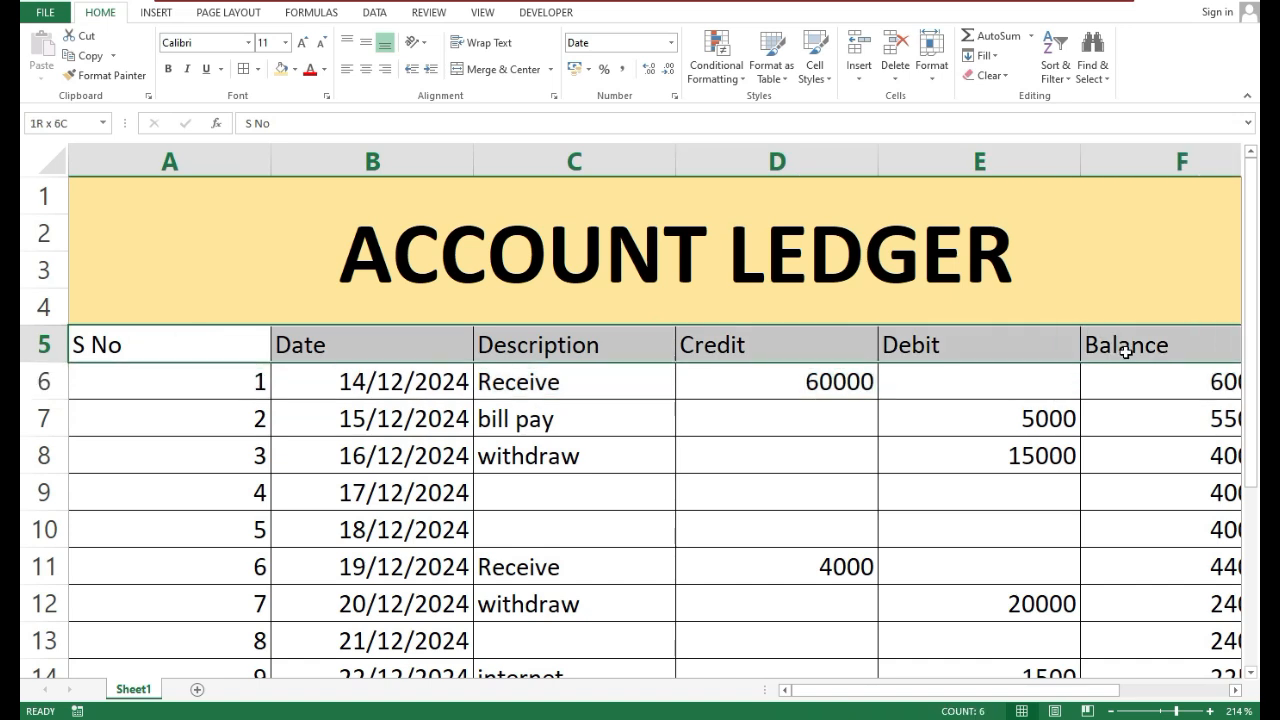
click(168, 69)
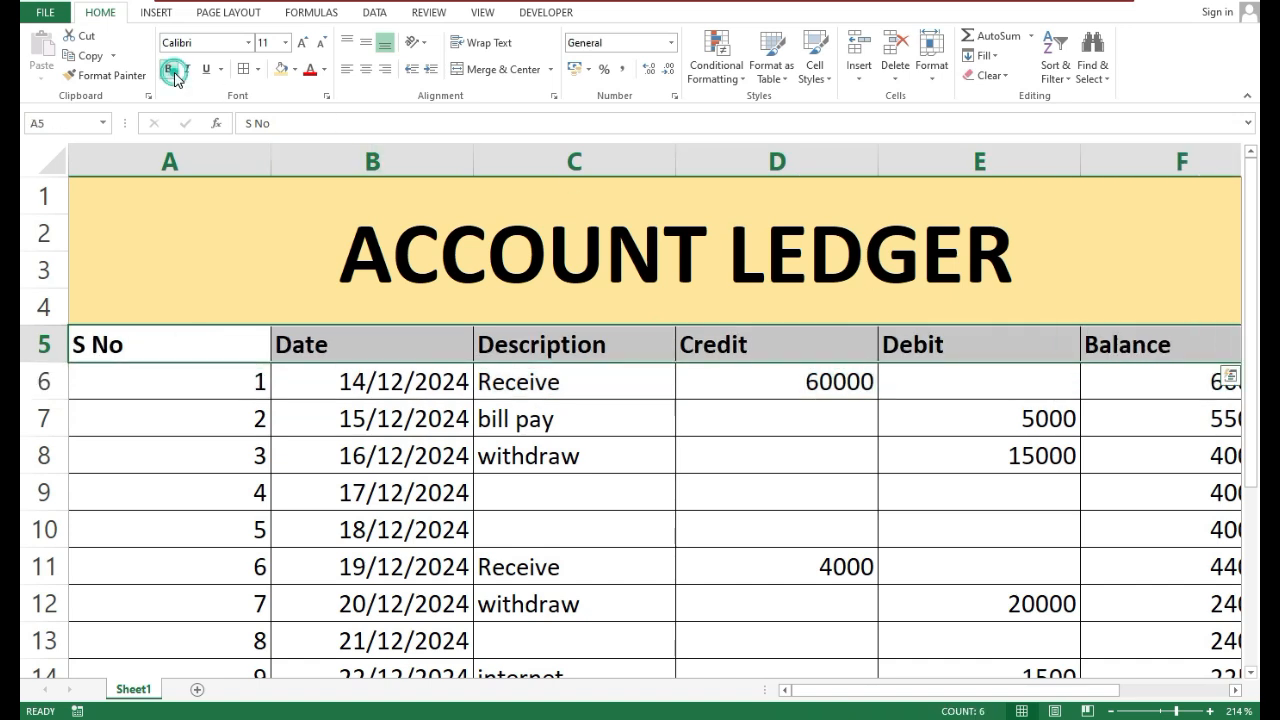
click(302, 42)
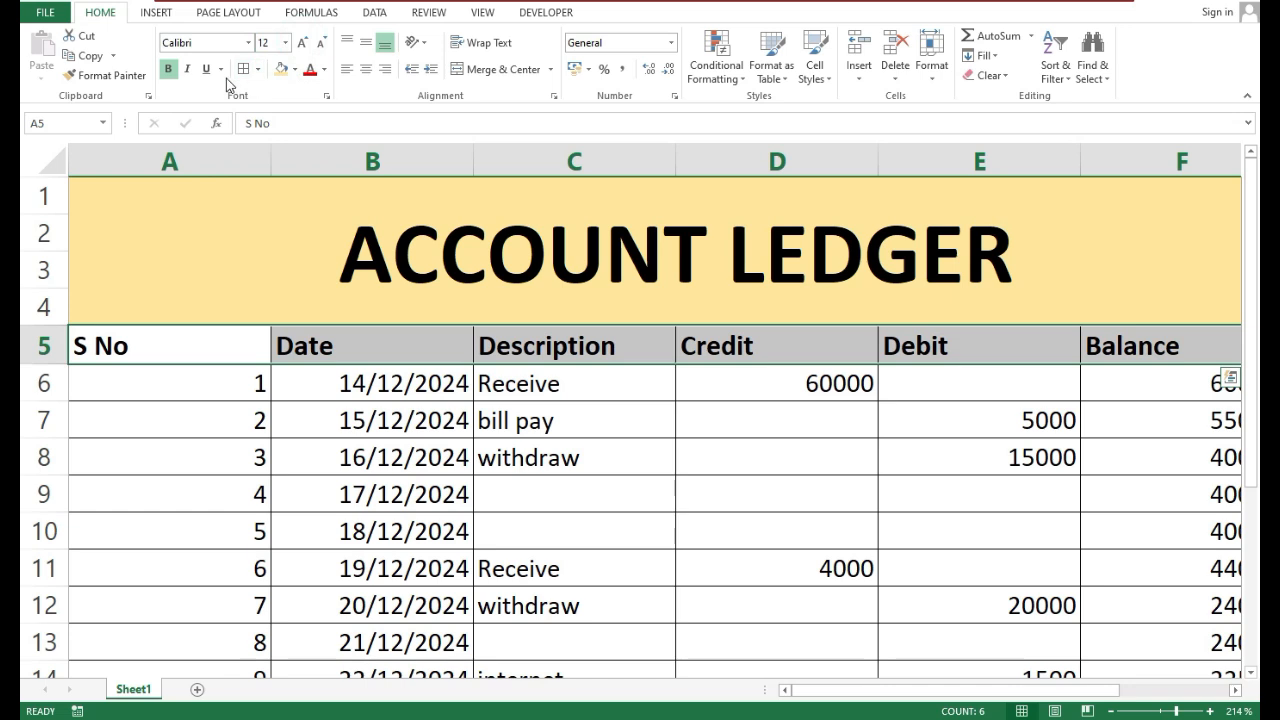
Fill the header row A5:F5 with a light orange theme colour
click(295, 69)
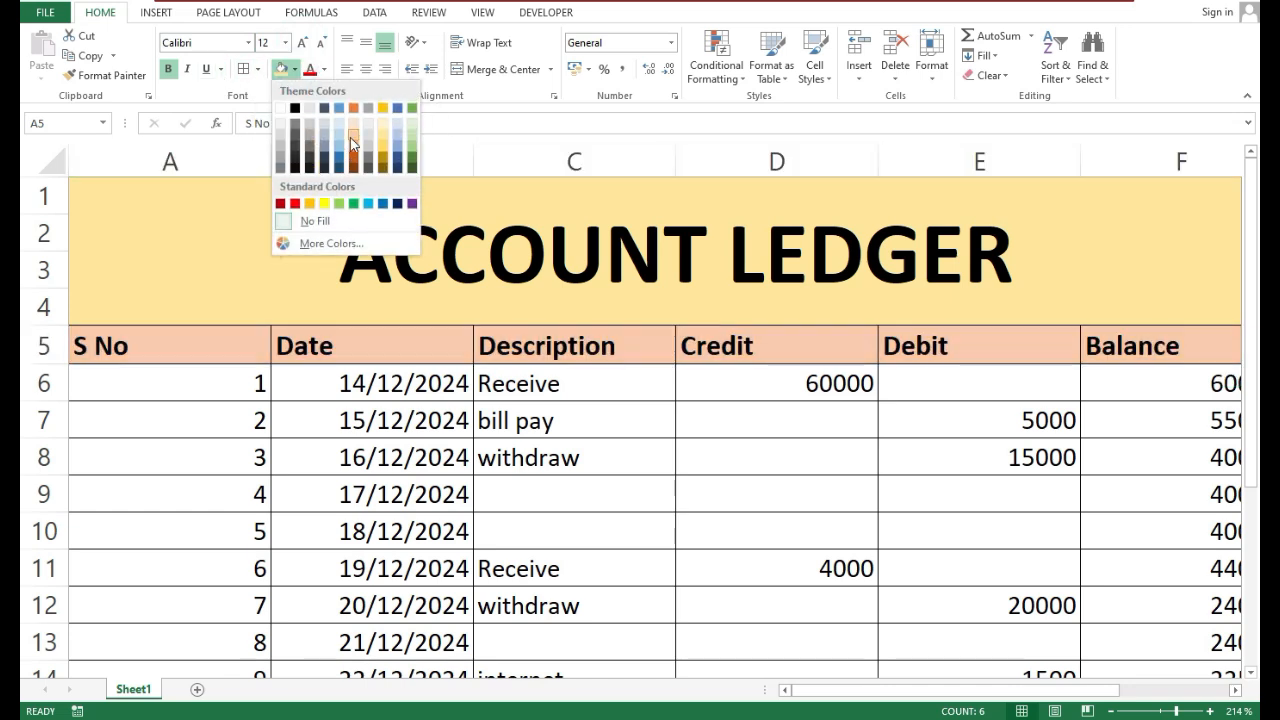
click(358, 130)
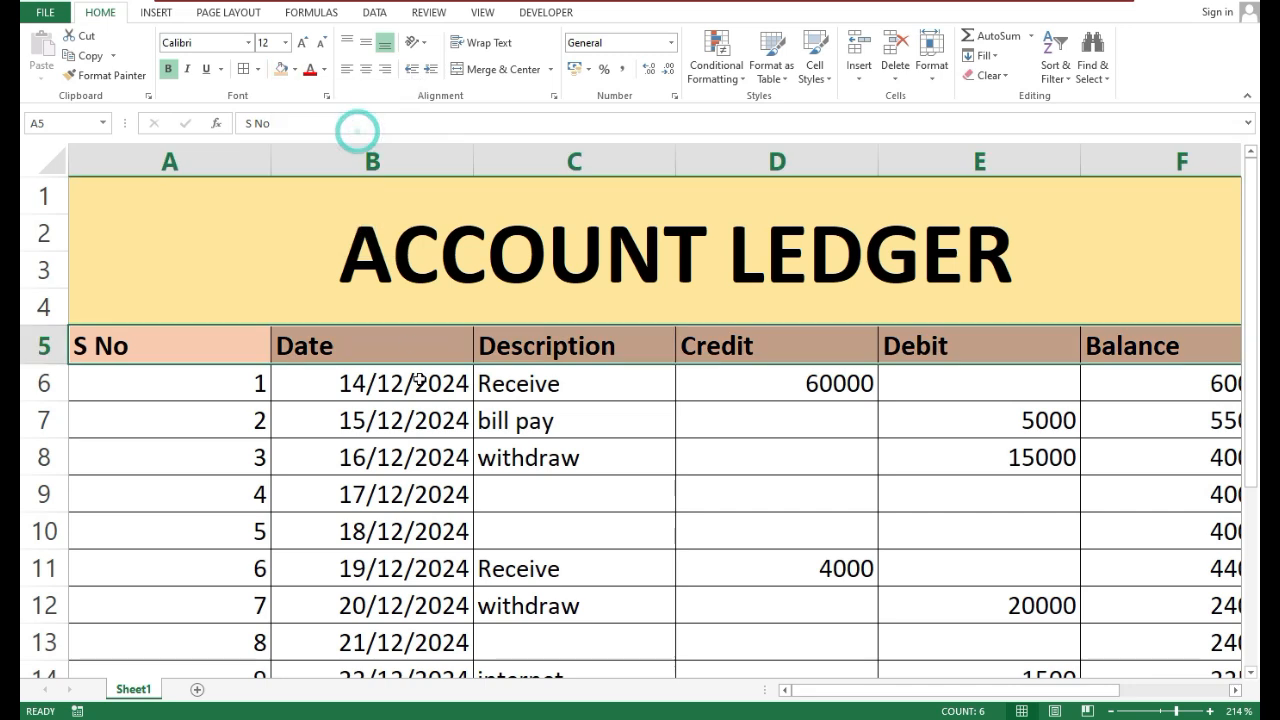
click(420, 412)
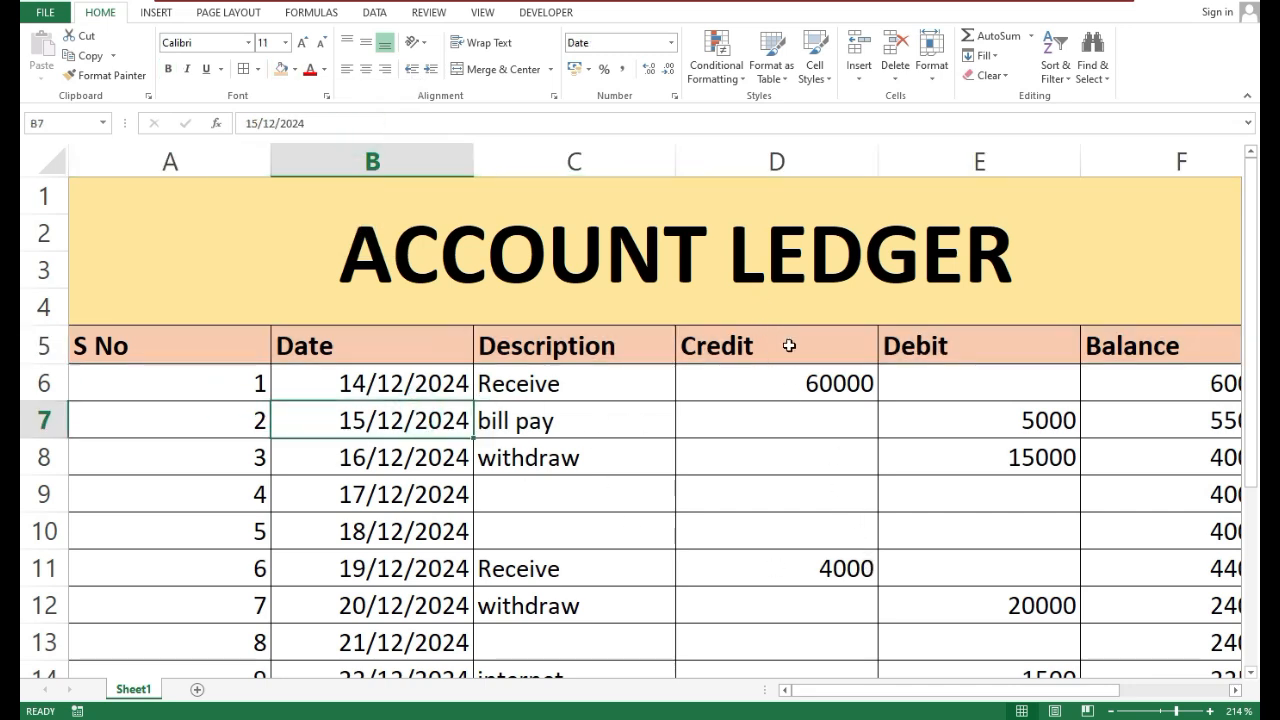
Merge and center the cells A16:C17 below the last ledger entry
scroll(834, 490, down, 4)
scroll(861, 488, up, 4)
scroll(971, 486, down, 2)
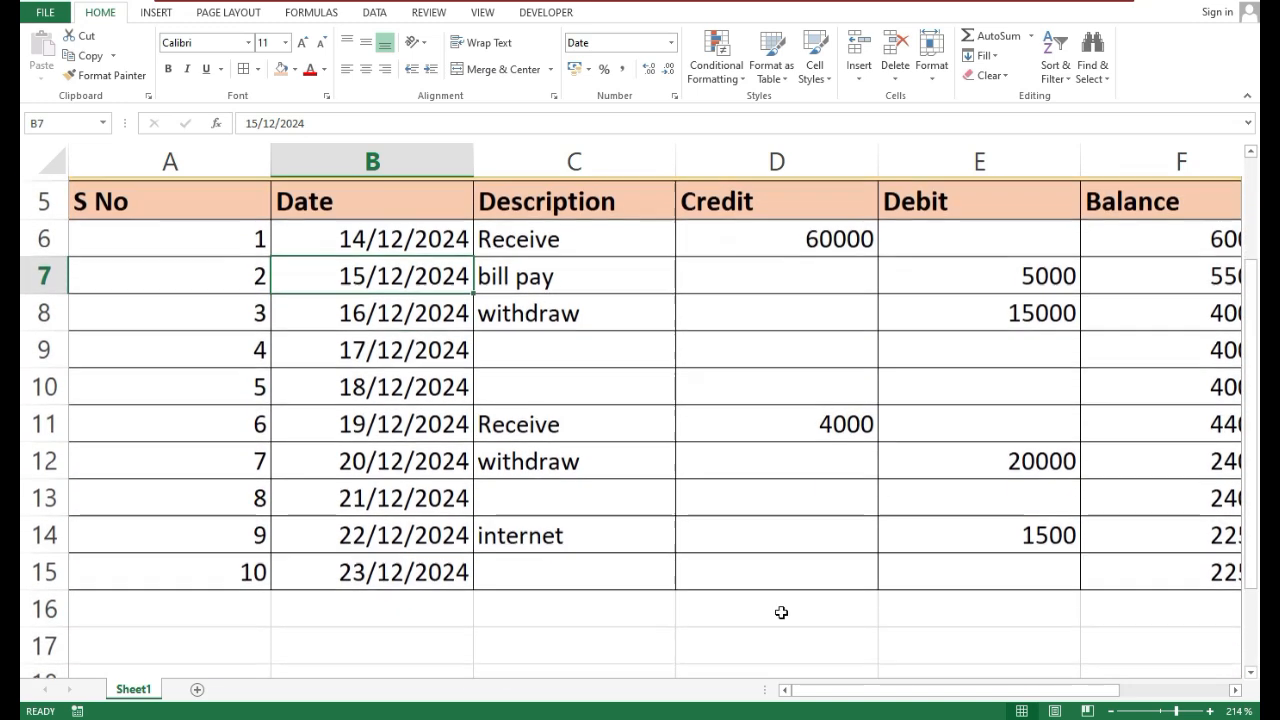
drag(189, 606, 414, 646)
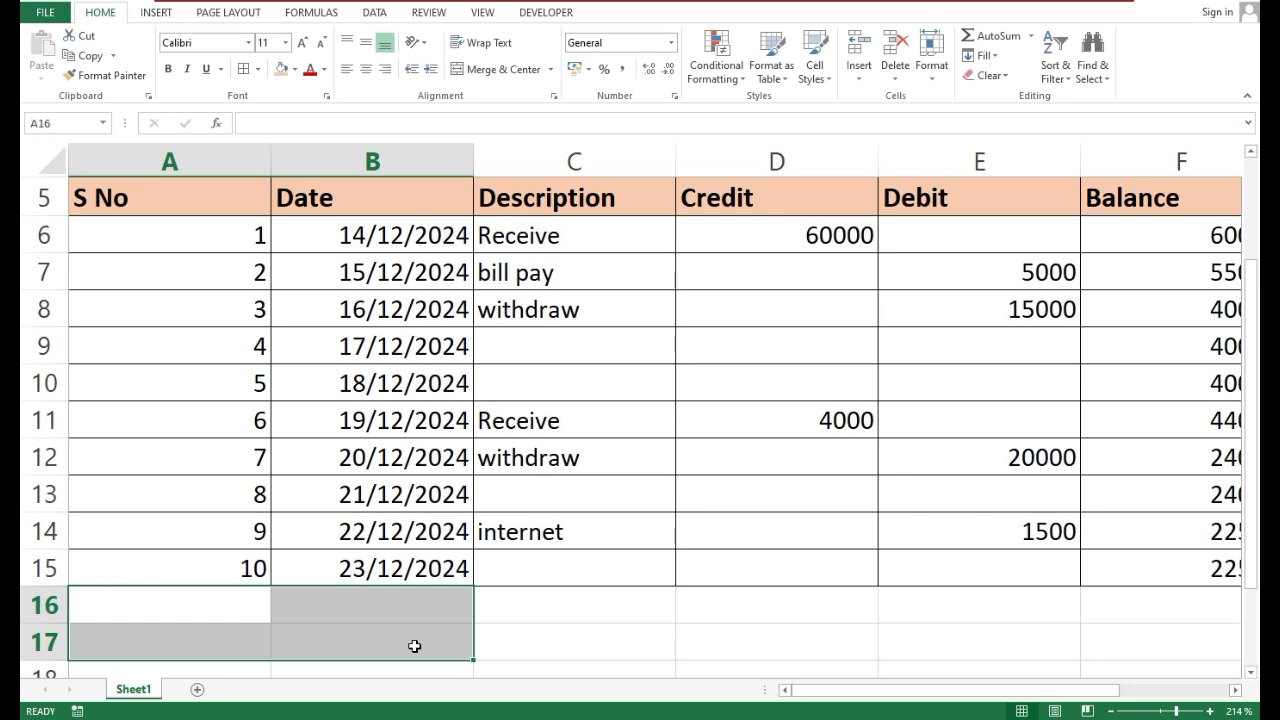
drag(644, 634, 160, 591)
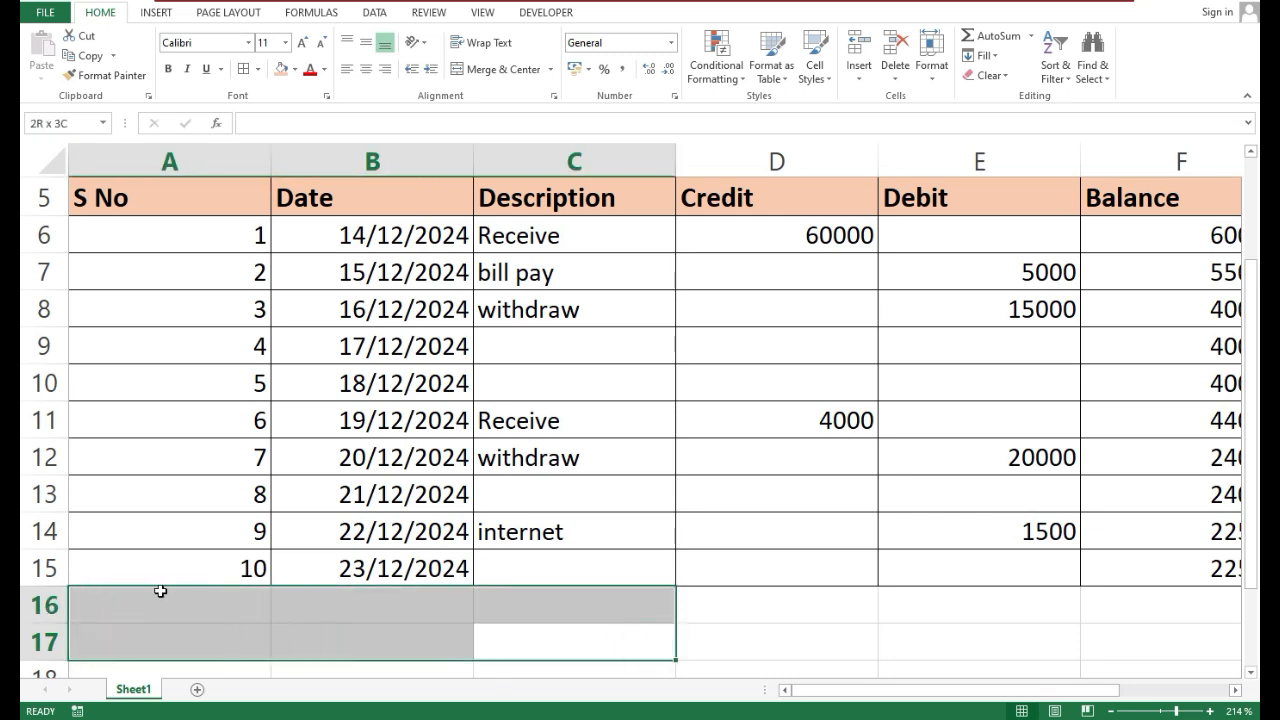
click(472, 70)
Enter the label TOTAL in the merged cell A16
click(469, 617)
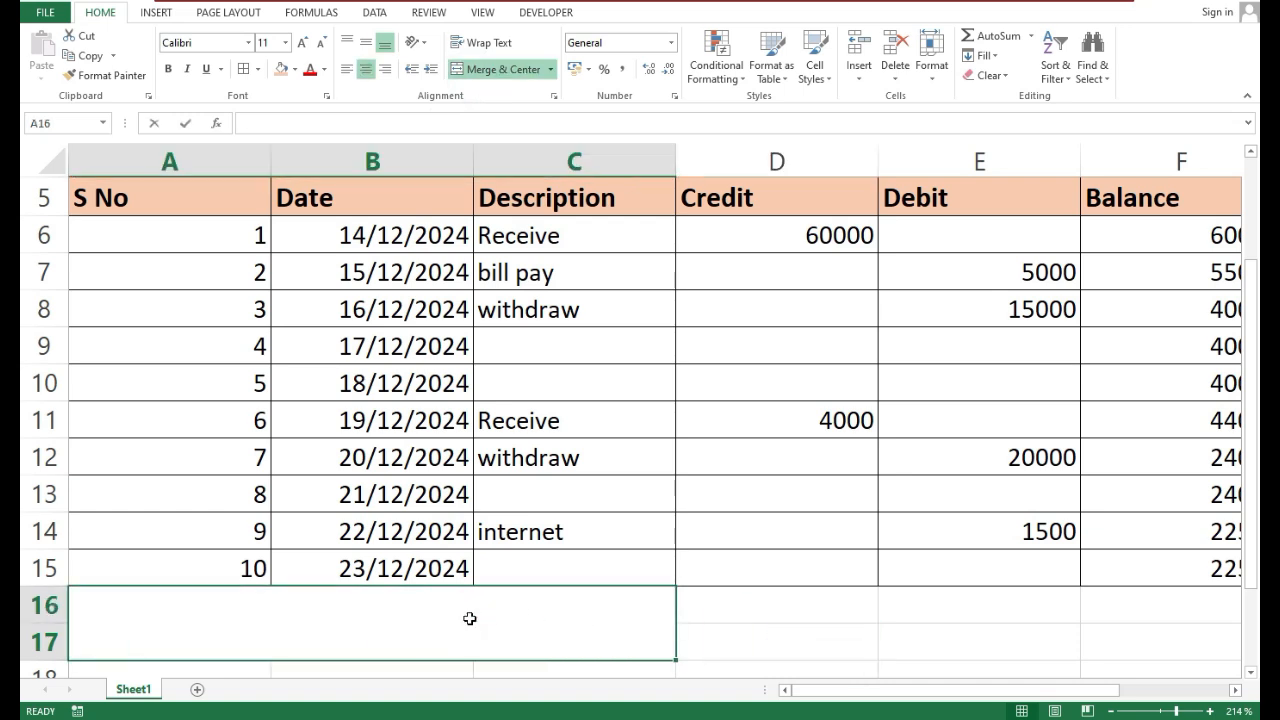
text(TOTAK)
key(BackSpace)
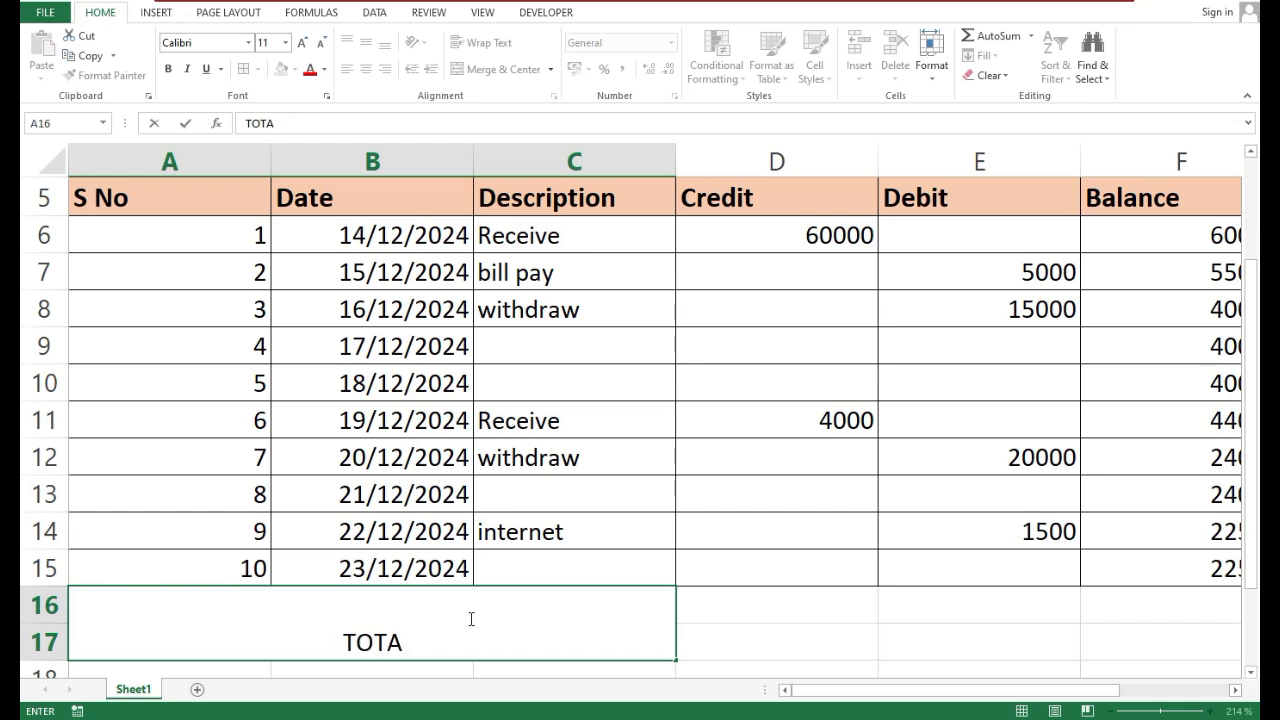
text(L)
key(Return)
Middle-align the TOTAL label vertically, make it bold and increase its font size to 16
click(471, 576)
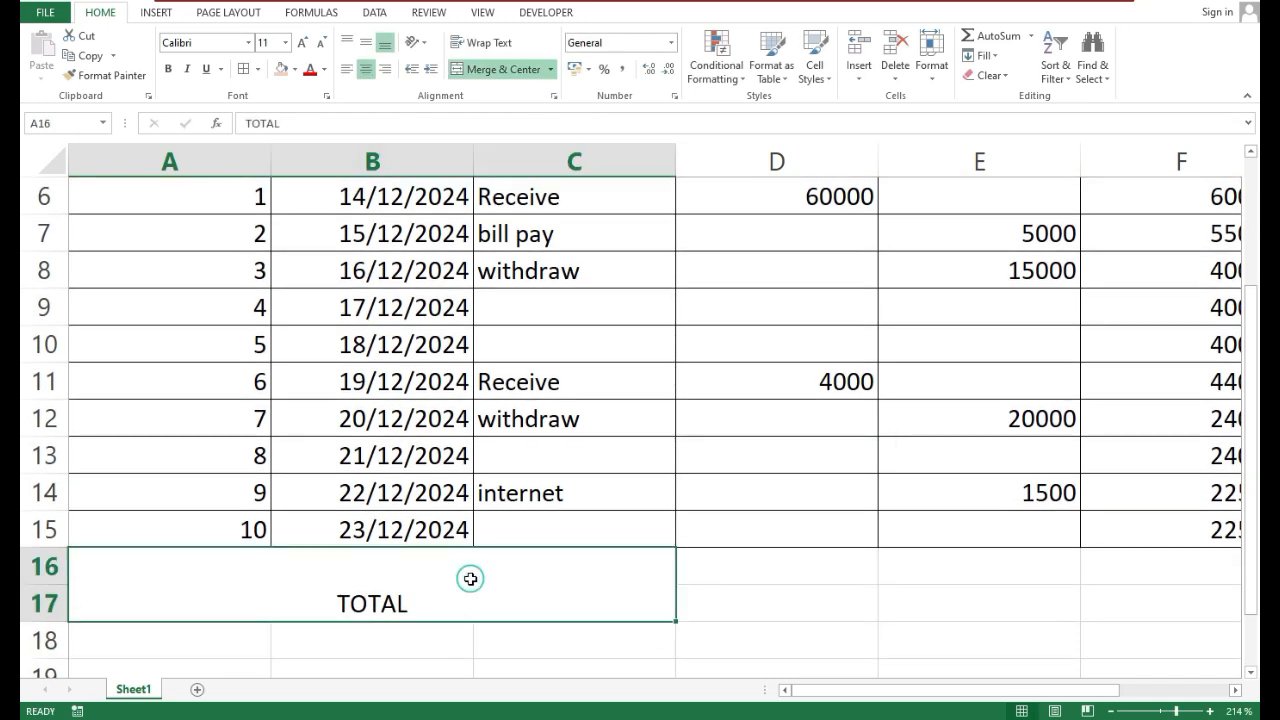
click(367, 45)
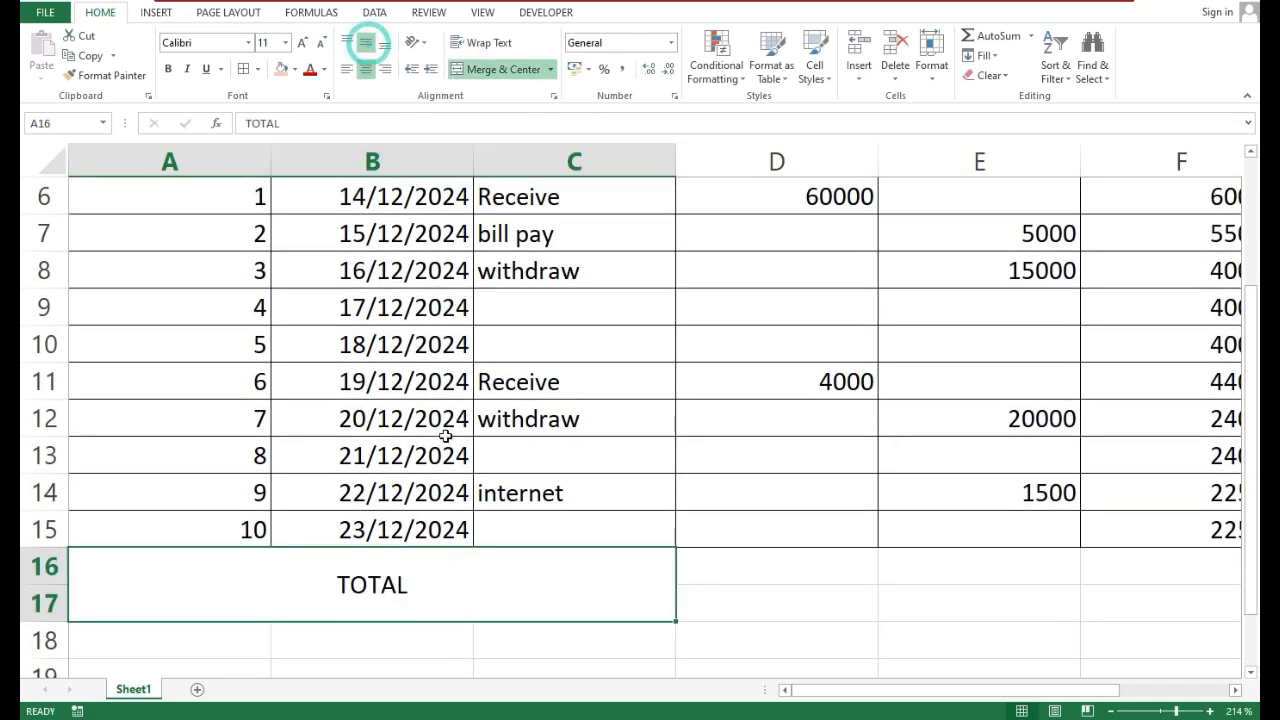
click(168, 69)
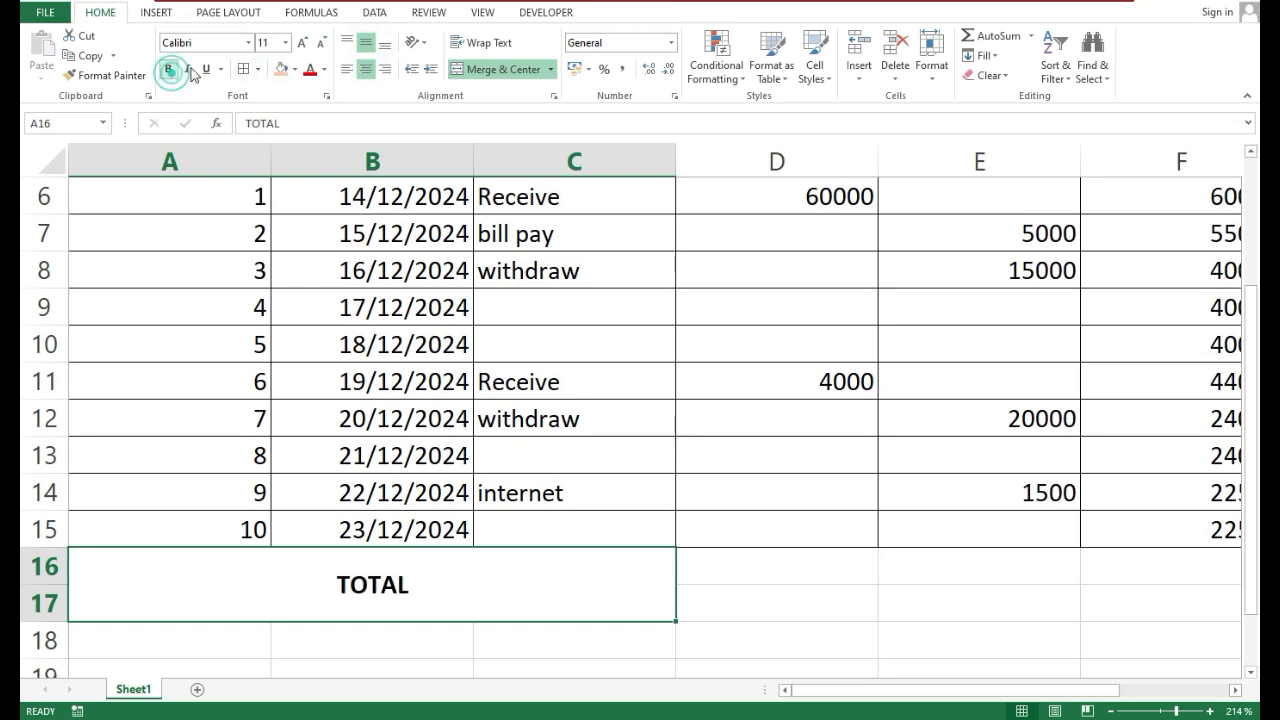
click(302, 45)
click(302, 45)
click(302, 45)
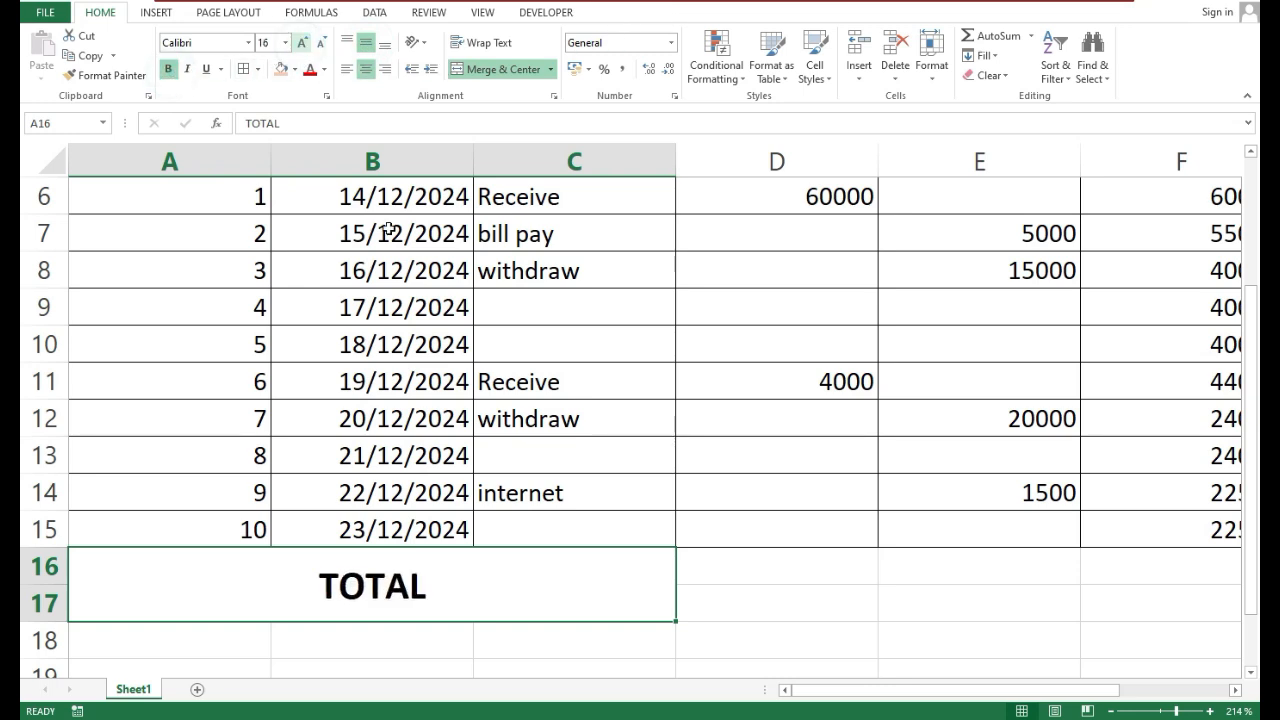
Merge and center D16:D17, E16:E17 and F16:F17 as separate total cells
click(776, 605)
drag(766, 565, 771, 591)
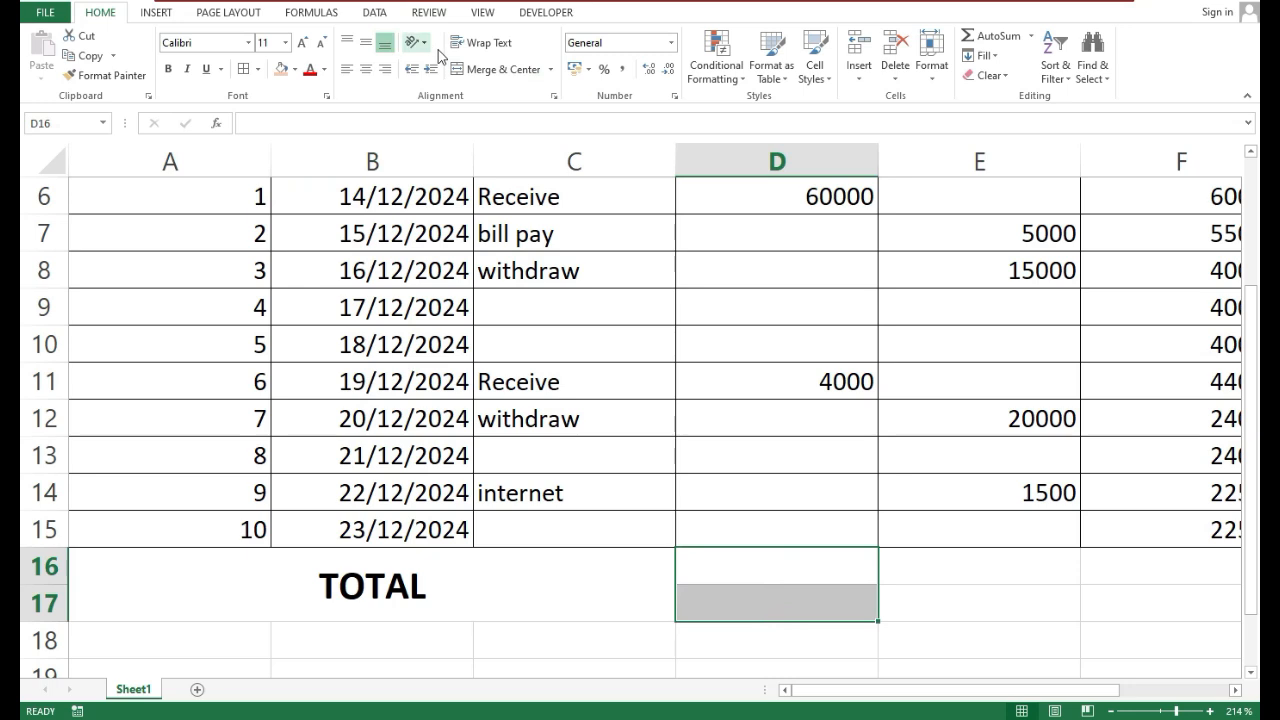
click(484, 69)
drag(1014, 563, 1008, 591)
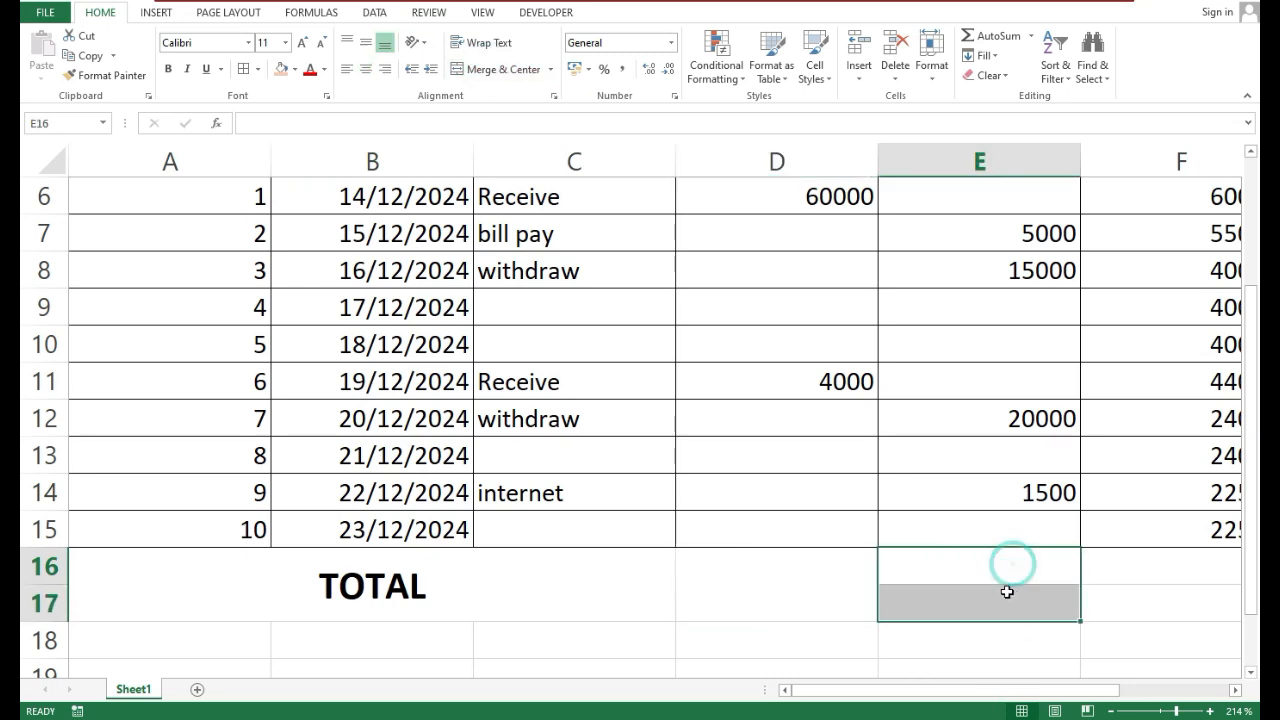
click(484, 69)
drag(1154, 565, 1154, 603)
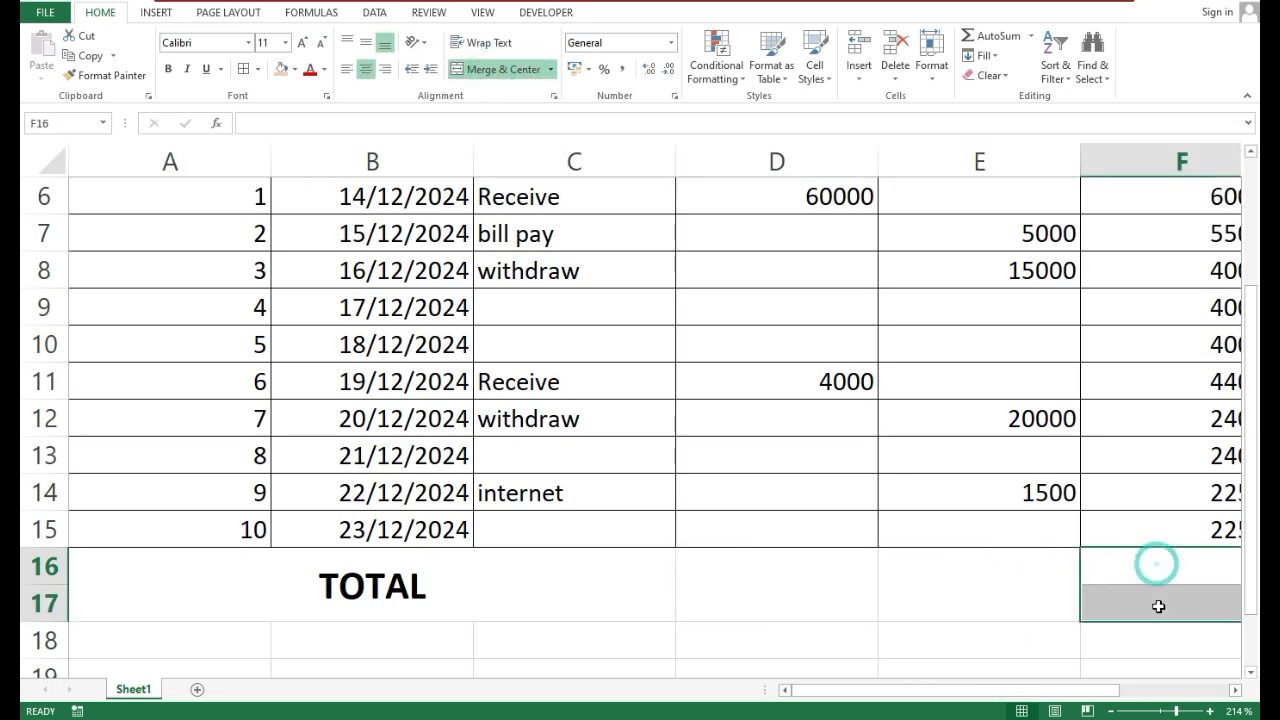
click(500, 69)
Total the Credit column in D16 with the formula =SUM(D6:D15)
drag(925, 692, 817, 704)
click(748, 580)
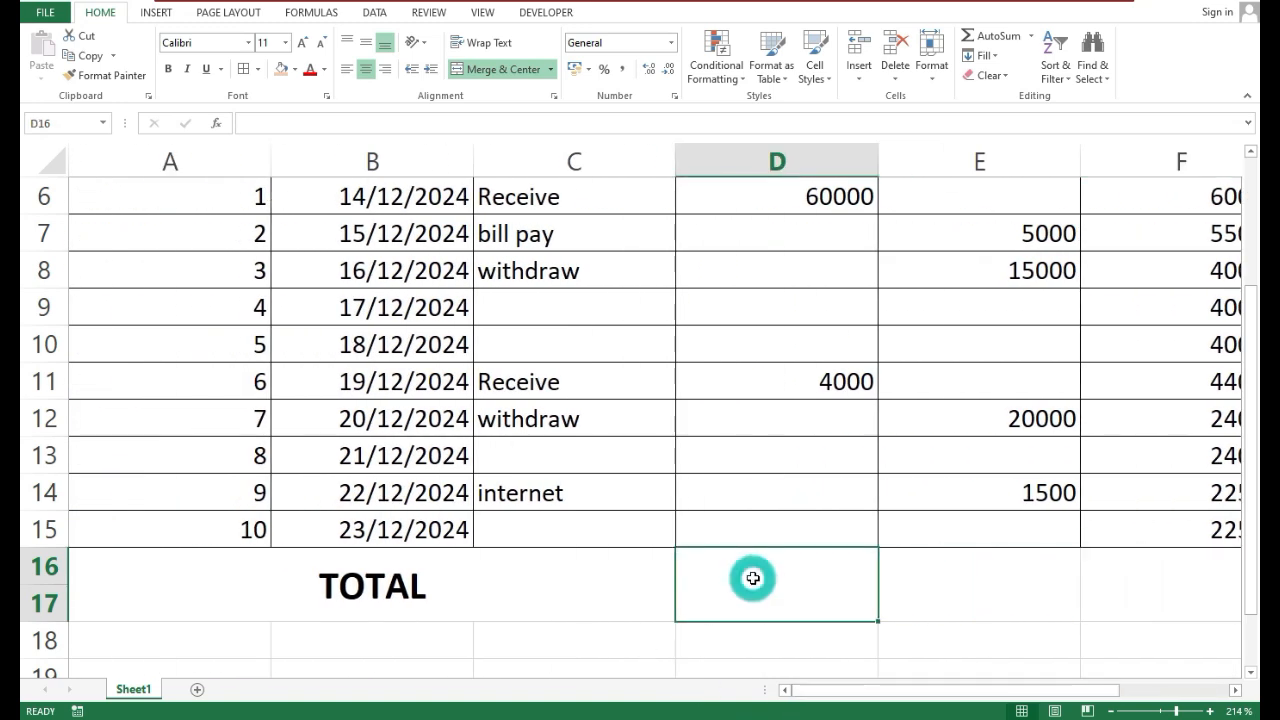
text(=S)
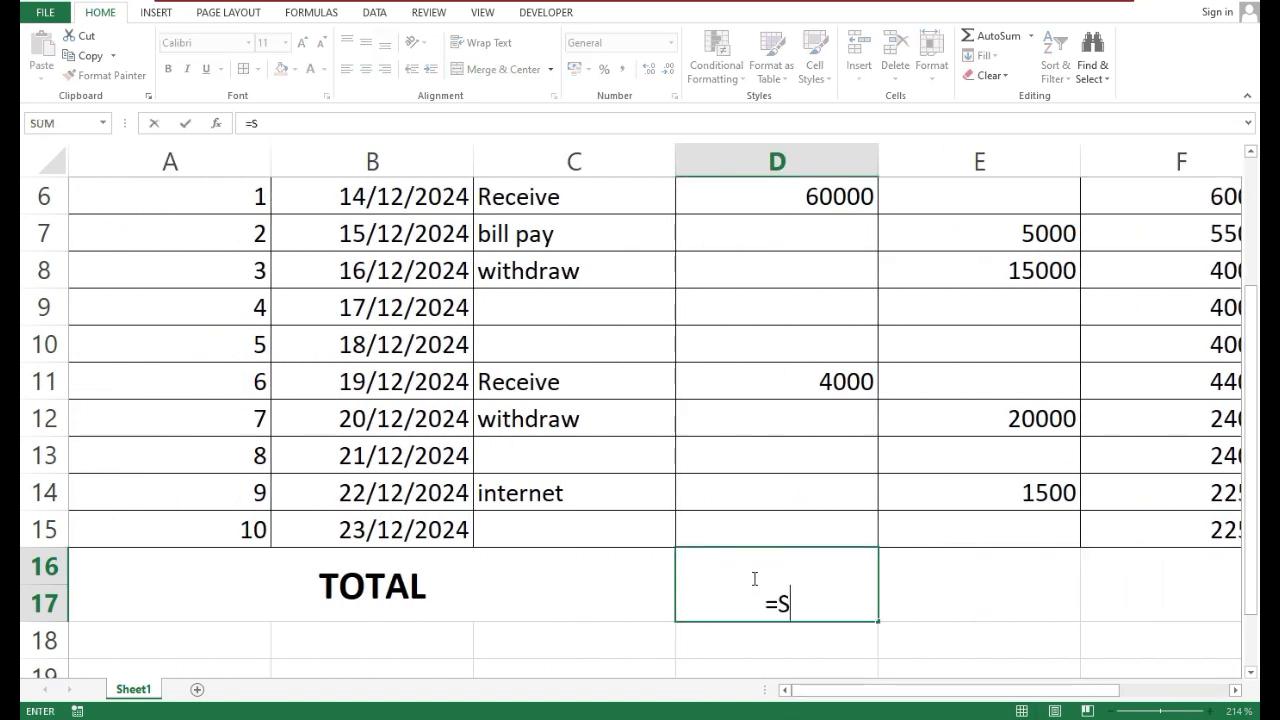
text(UM)
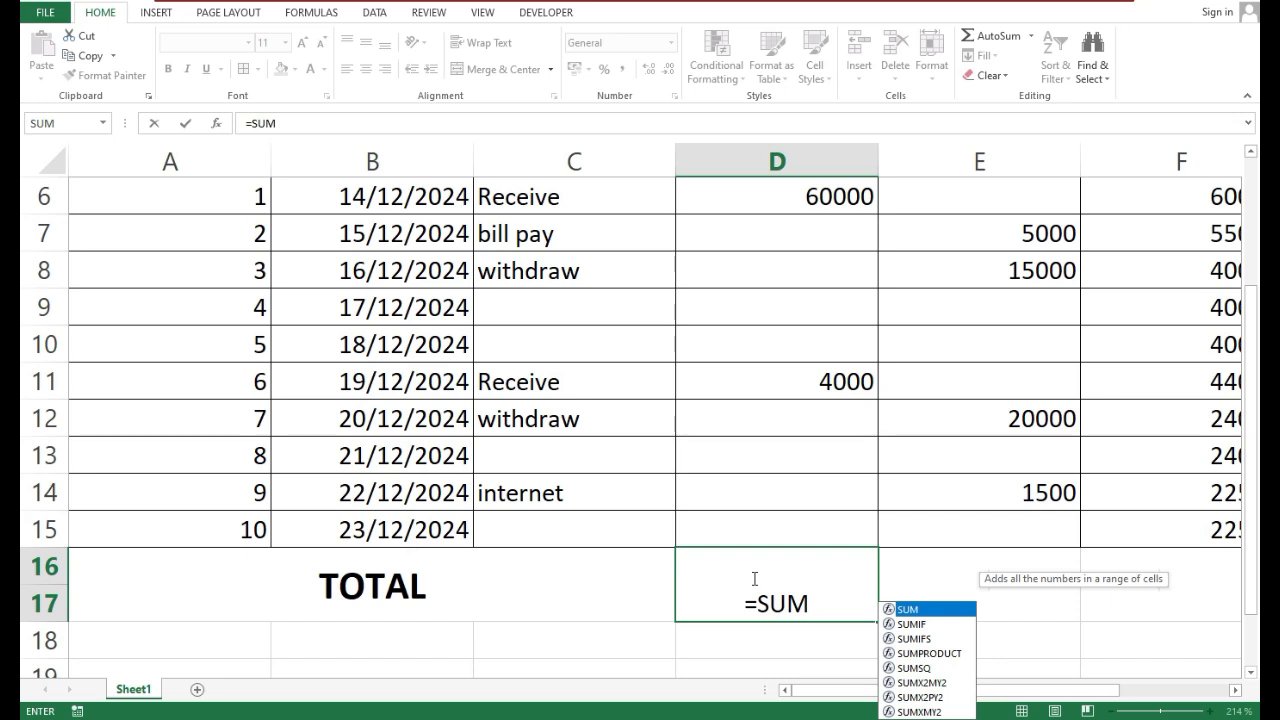
text(()
scroll(754, 578, up, 1)
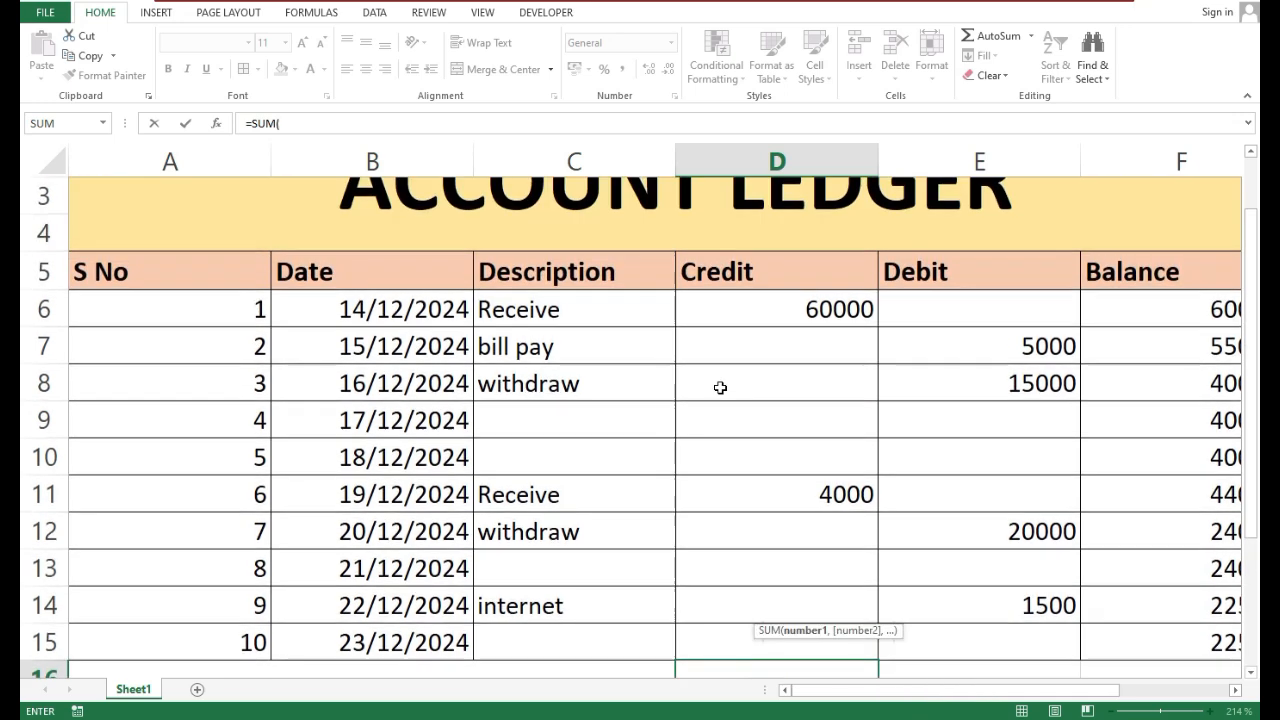
drag(783, 317, 857, 609)
text())
key(Return)
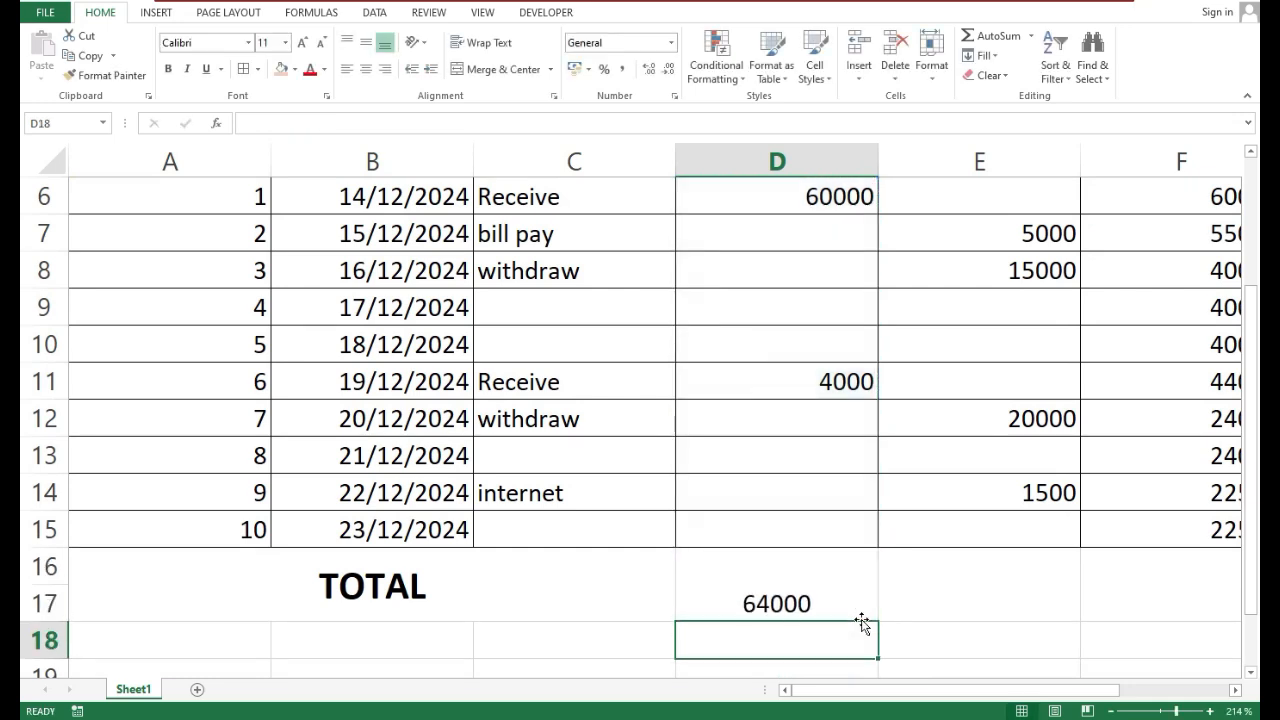
Middle-align the credit total in D16 vertically, make it bold and increase its font size to 14
click(852, 610)
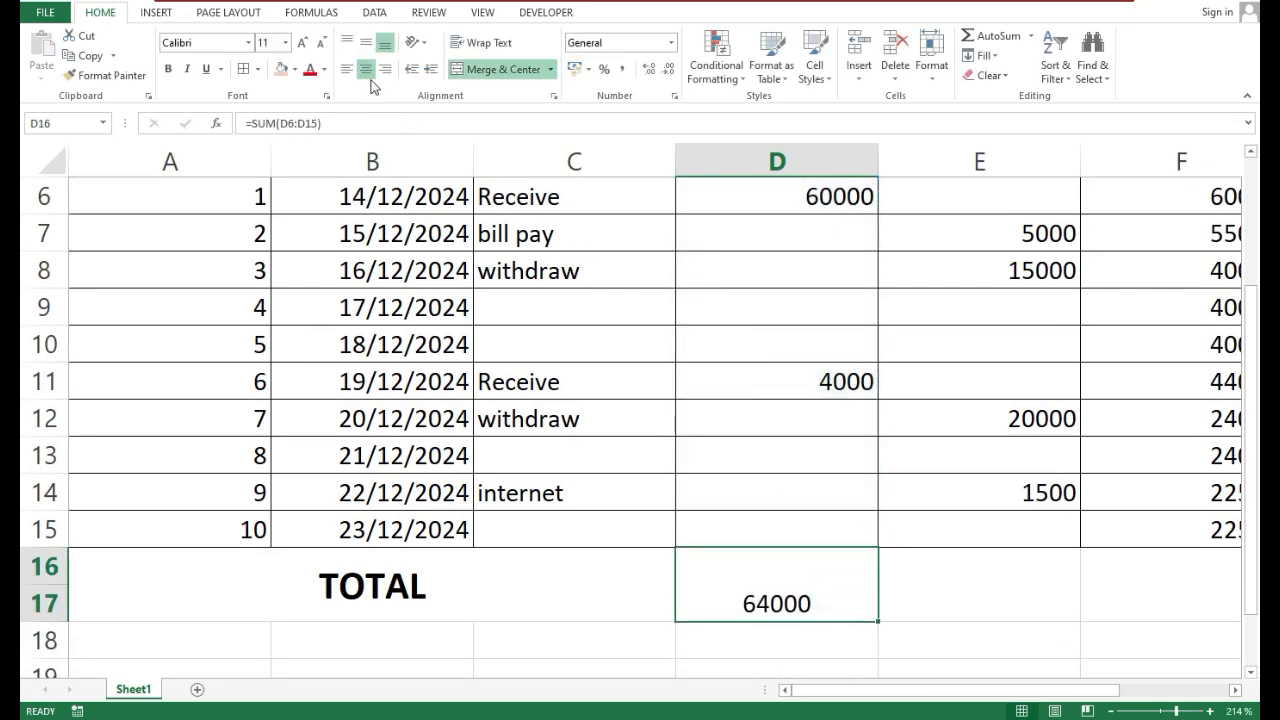
click(363, 44)
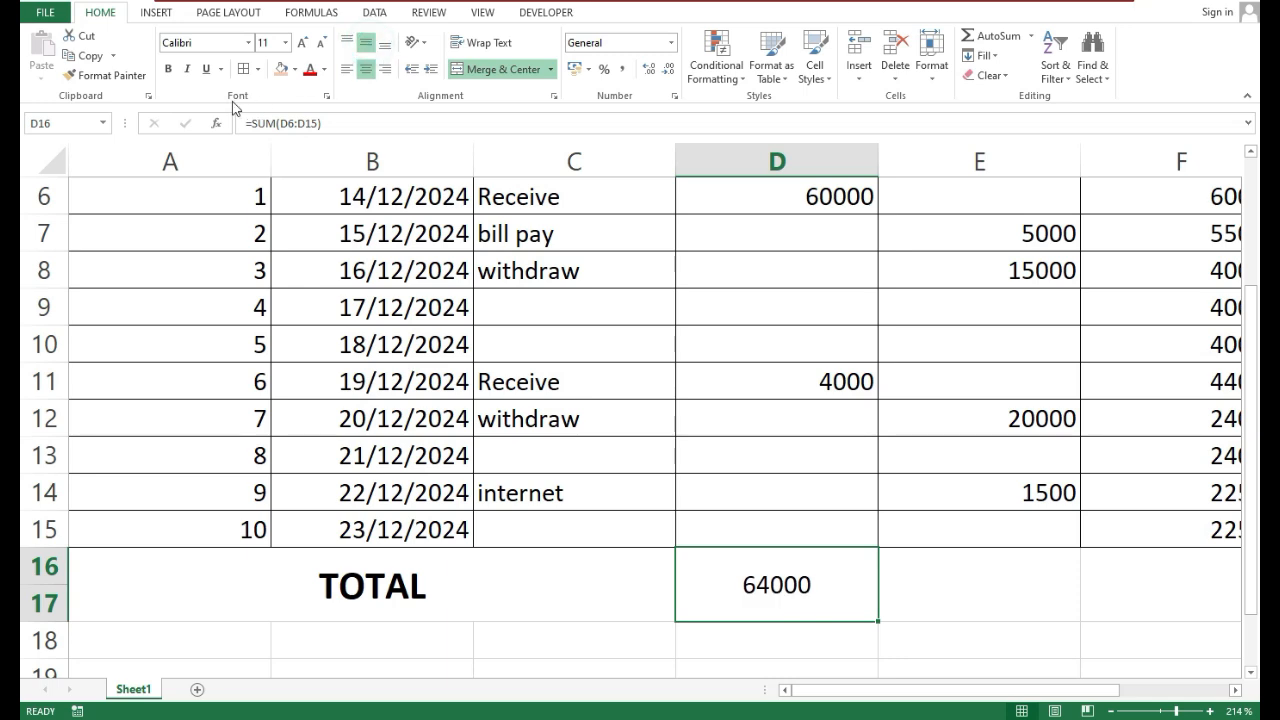
click(168, 69)
click(300, 46)
click(300, 46)
Fill the credit total formula from D16 across to the Debit and Balance totals in E16 and F16
click(908, 598)
click(843, 606)
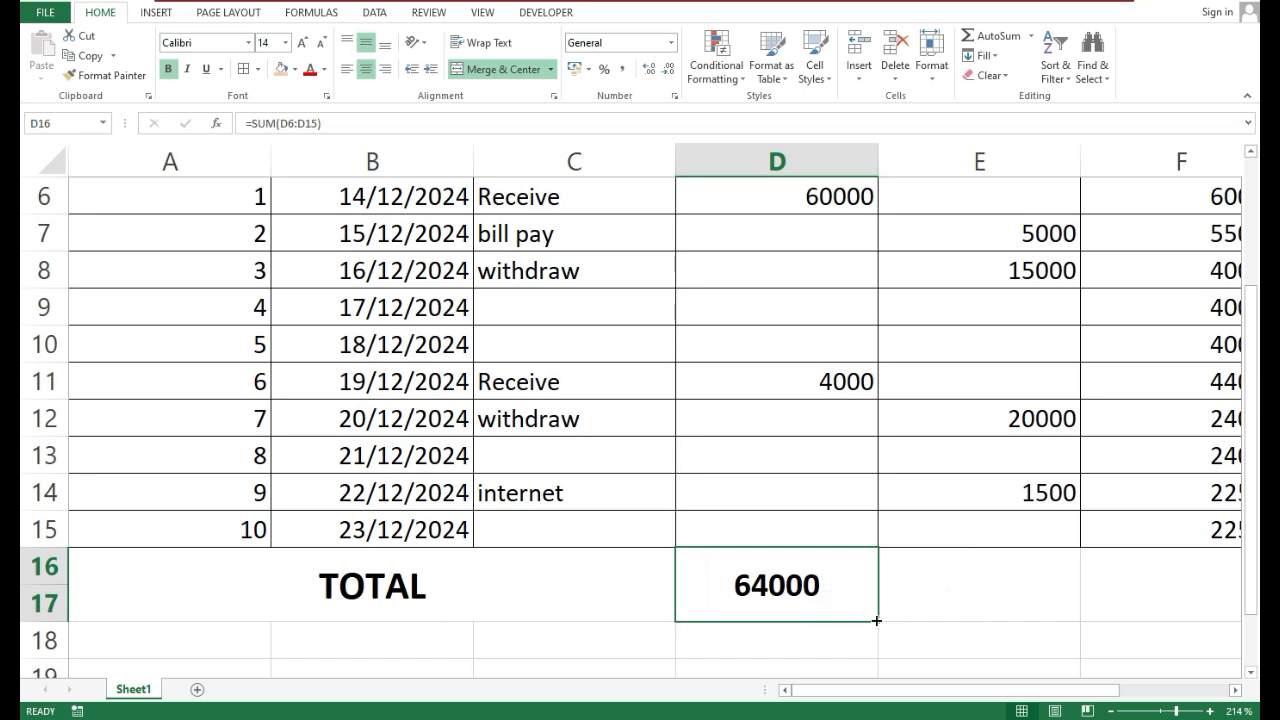
drag(876, 620, 1146, 631)
drag(1024, 695, 1080, 690)
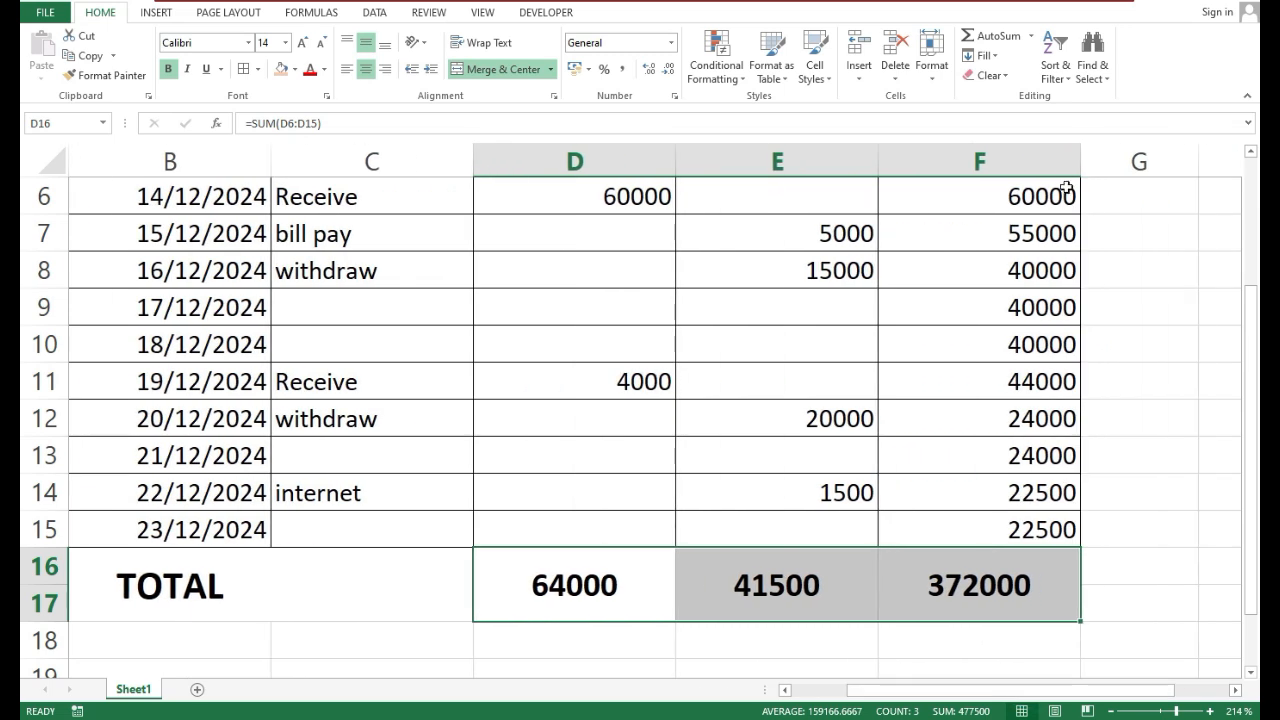
Clear the SUM formula from the Balance total cell F16
click(985, 595)
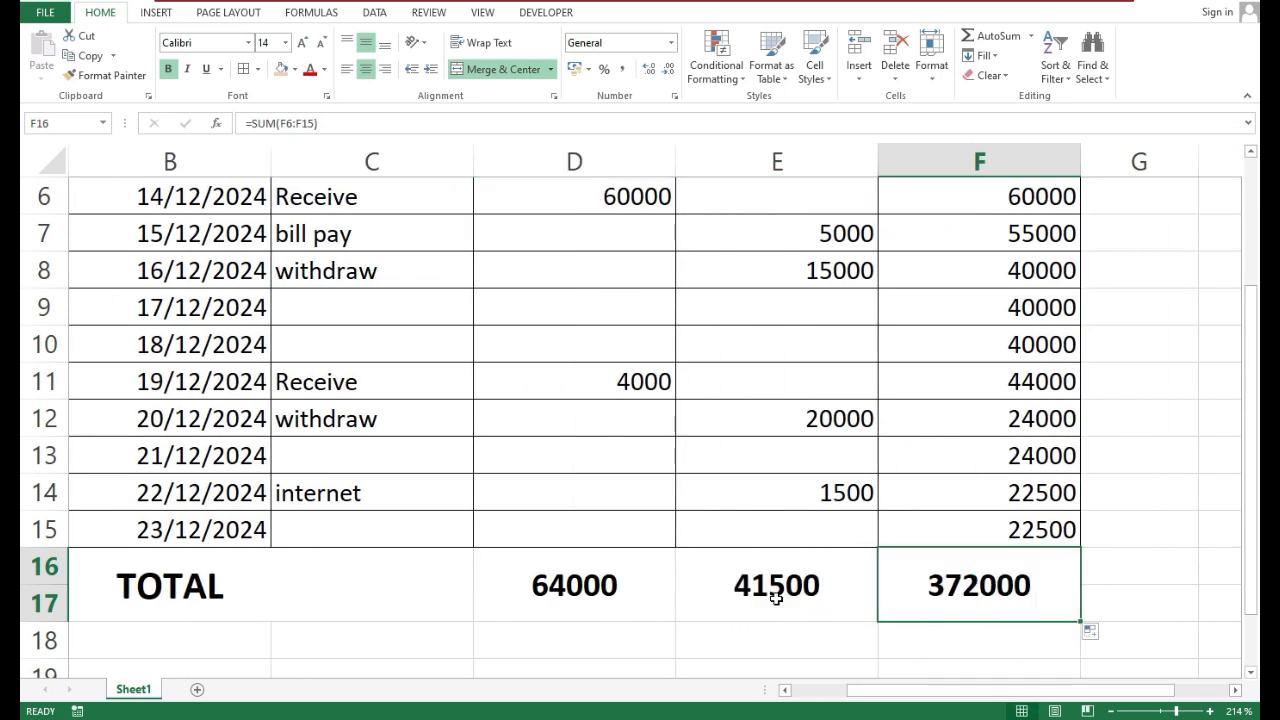
scroll(730, 520, up, 1)
scroll(1060, 609, up, 1)
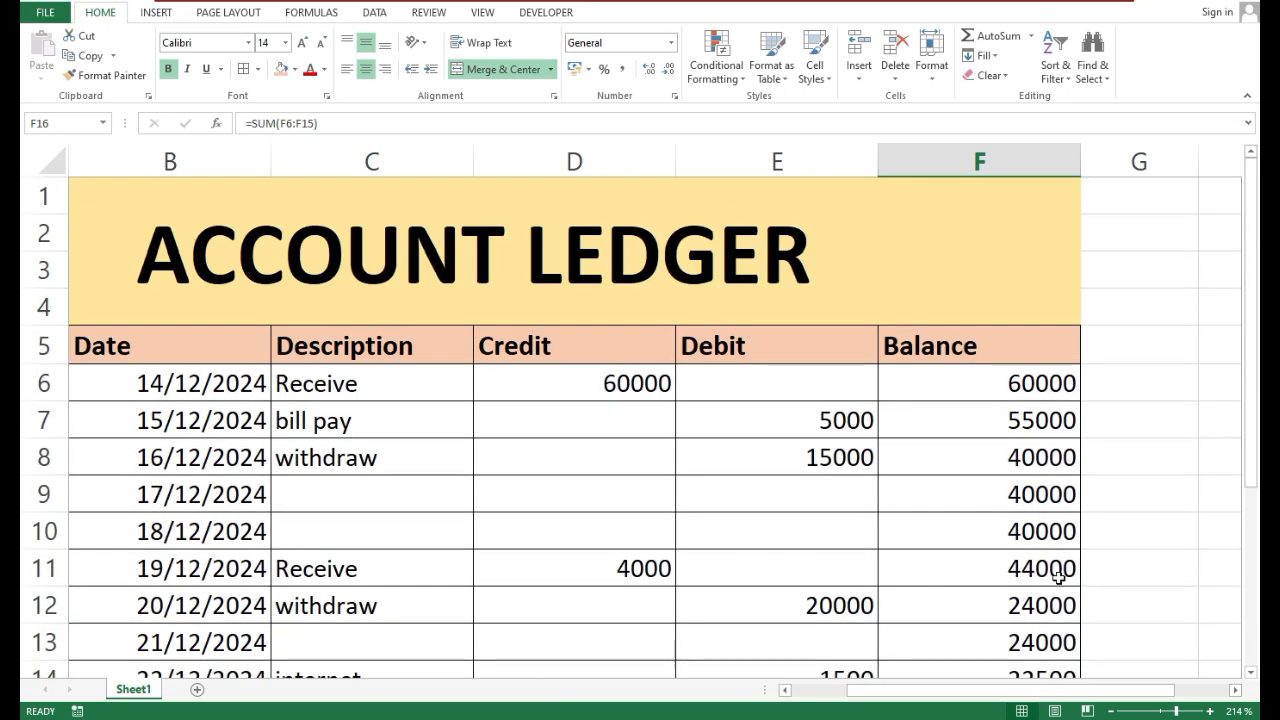
scroll(1044, 551, down, 1)
scroll(1044, 551, down, 3)
scroll(940, 437, up, 4)
scroll(983, 506, down, 3)
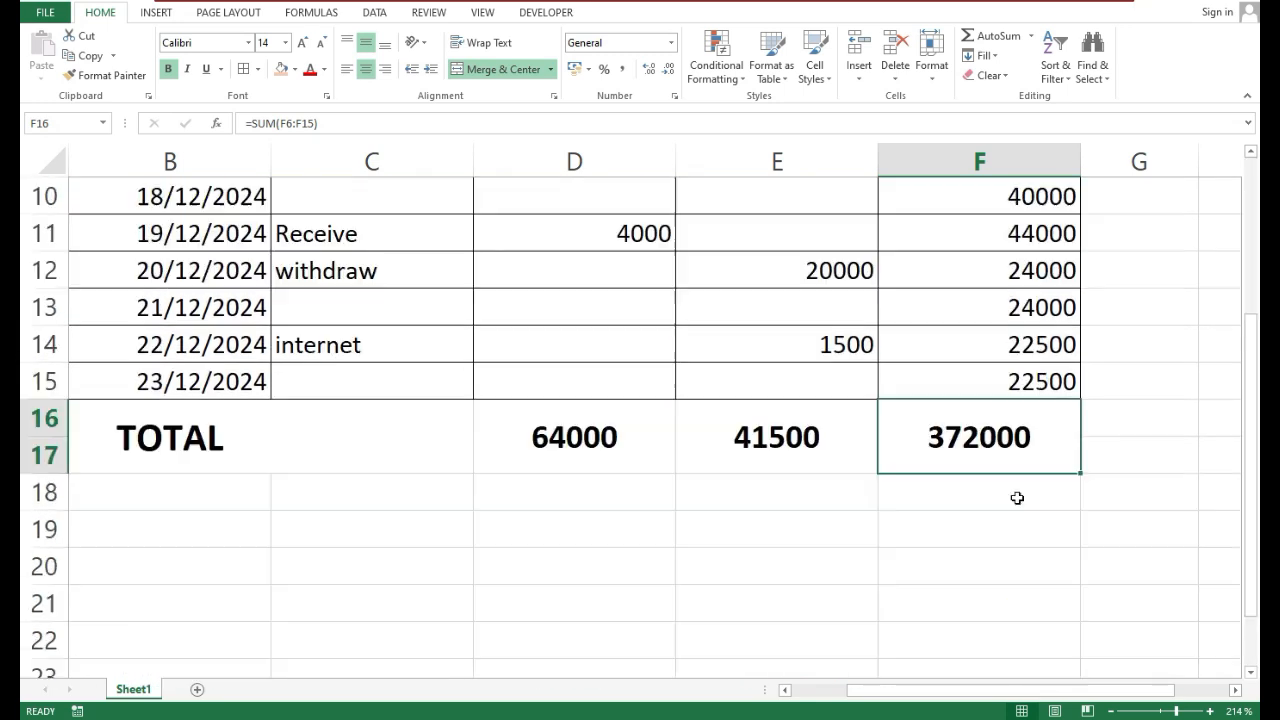
click(996, 433)
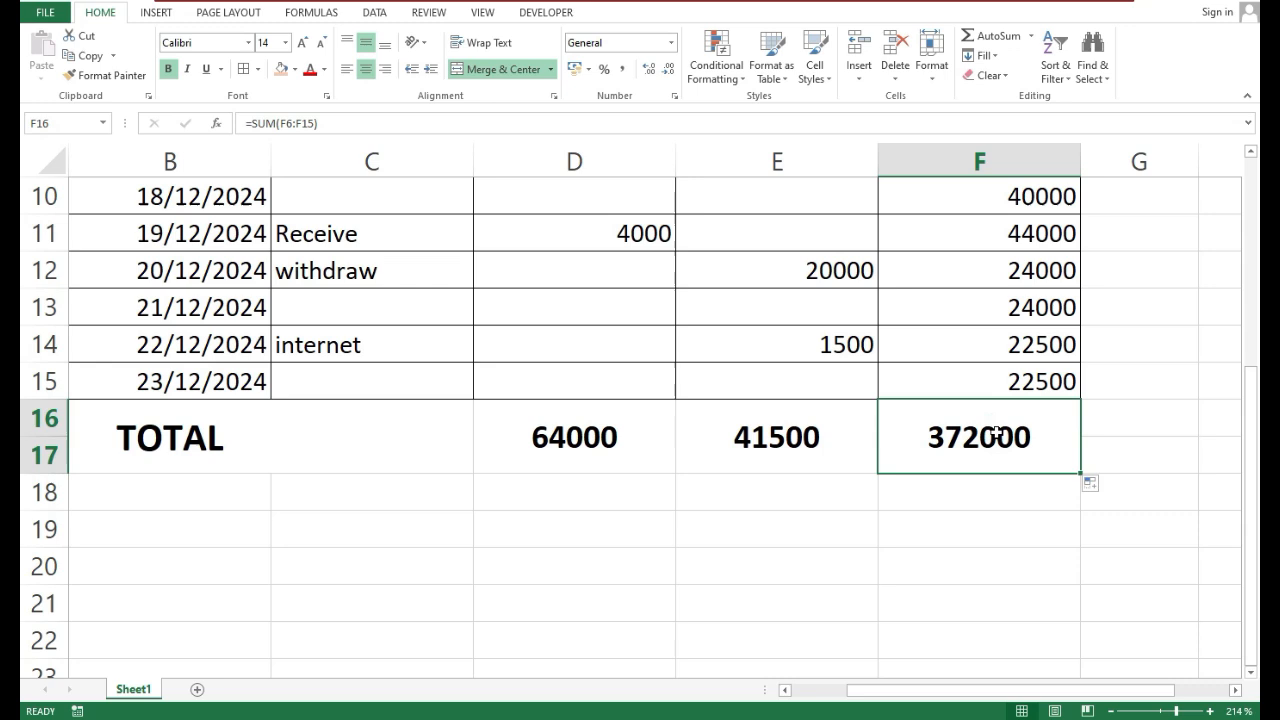
key(BackSpace)
key(Return)
key(Up)
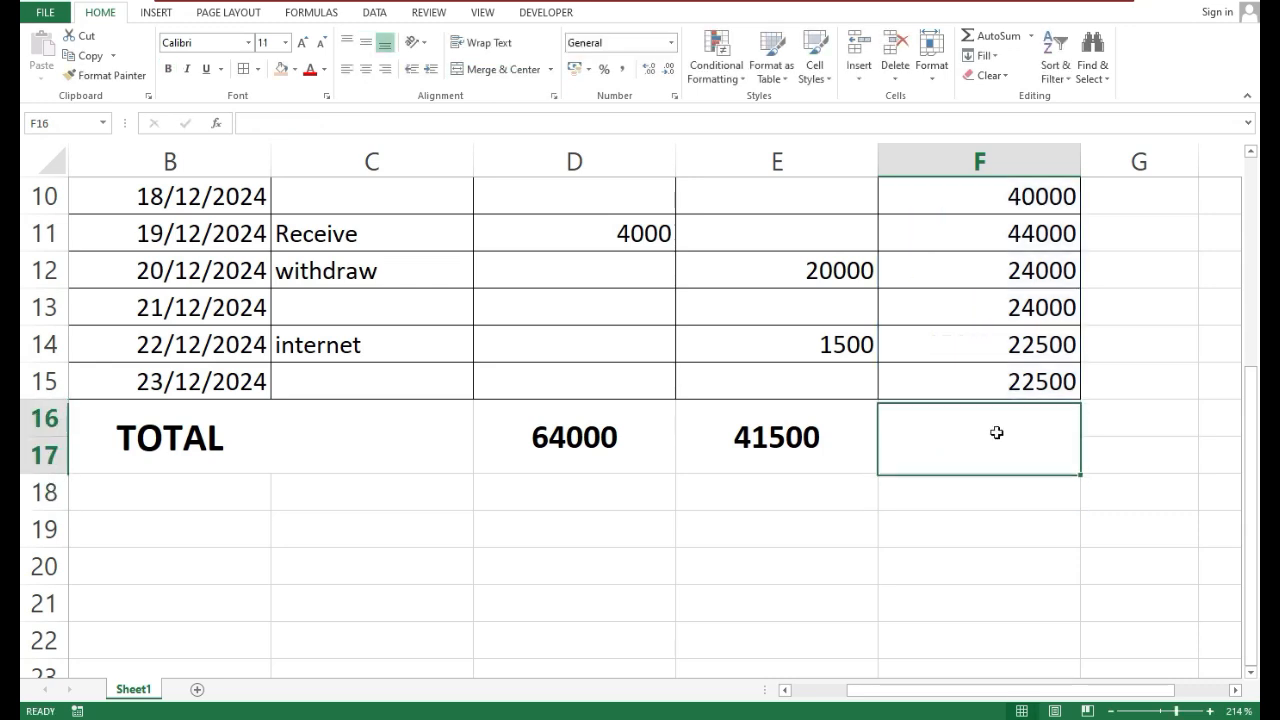
Calculate the Balance total in F16 by subtracting the debit total from the credit total with the formula =D16-E16
text(=)
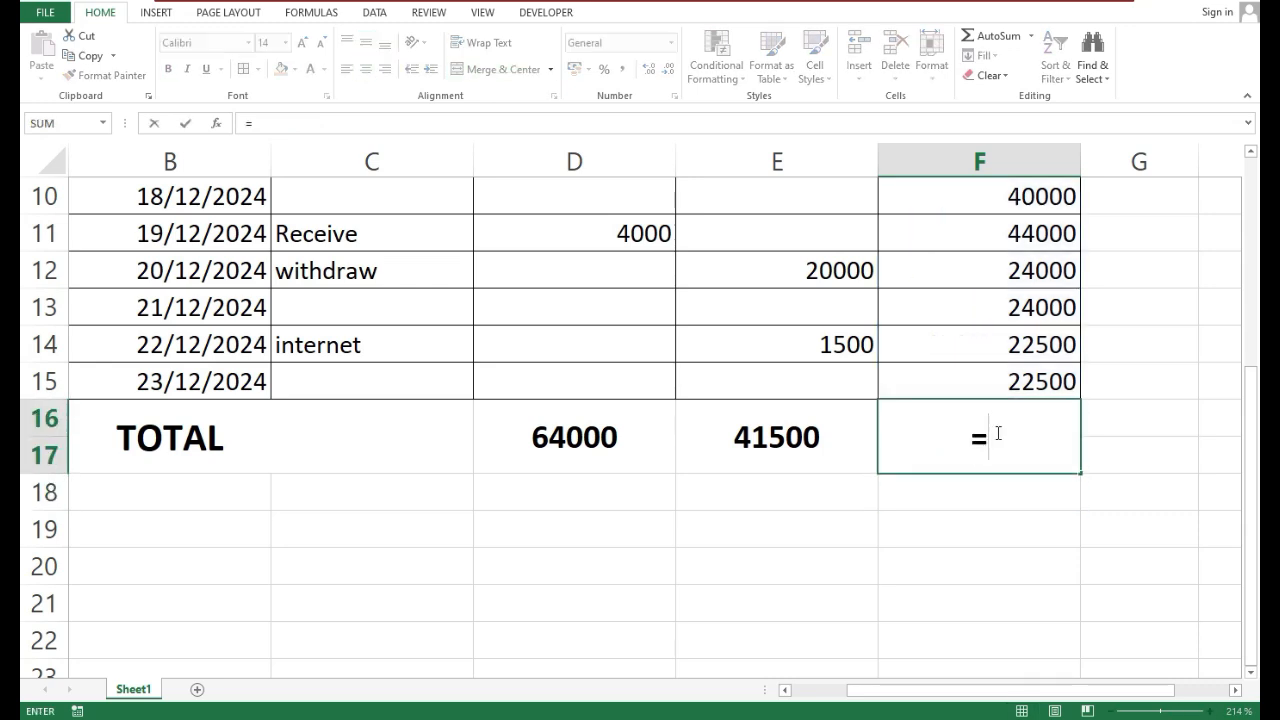
click(592, 436)
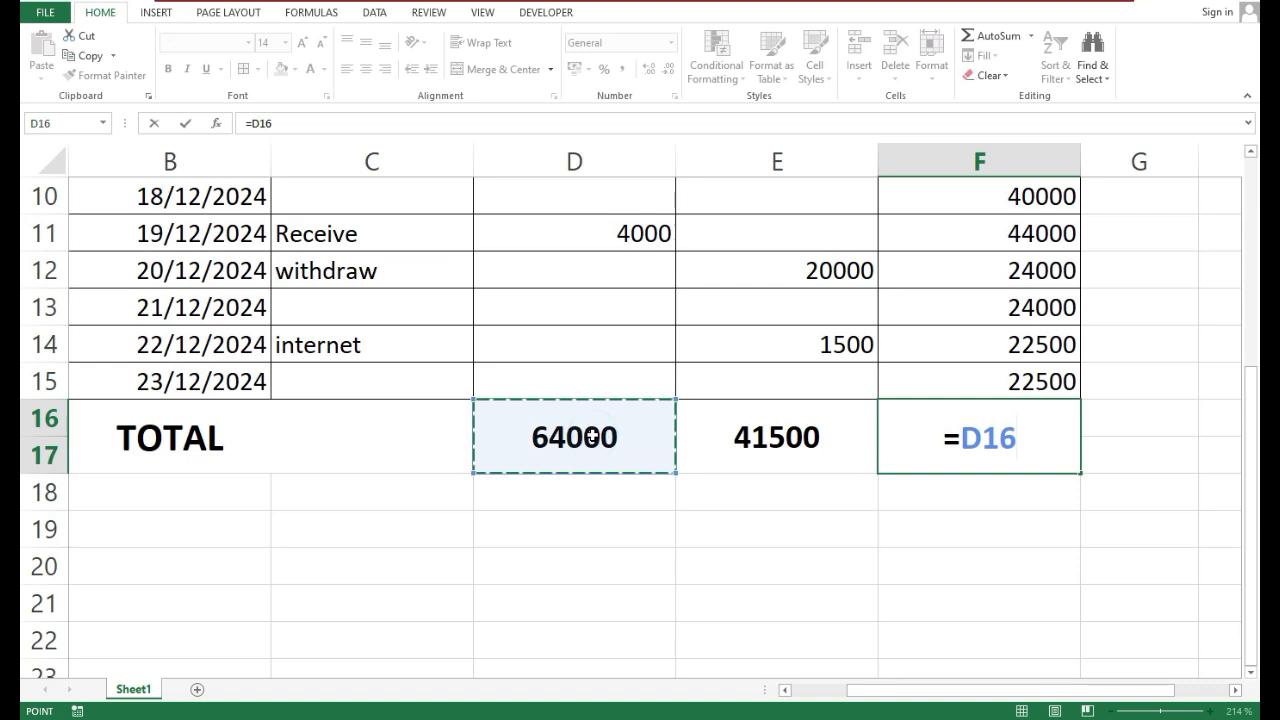
text(-)
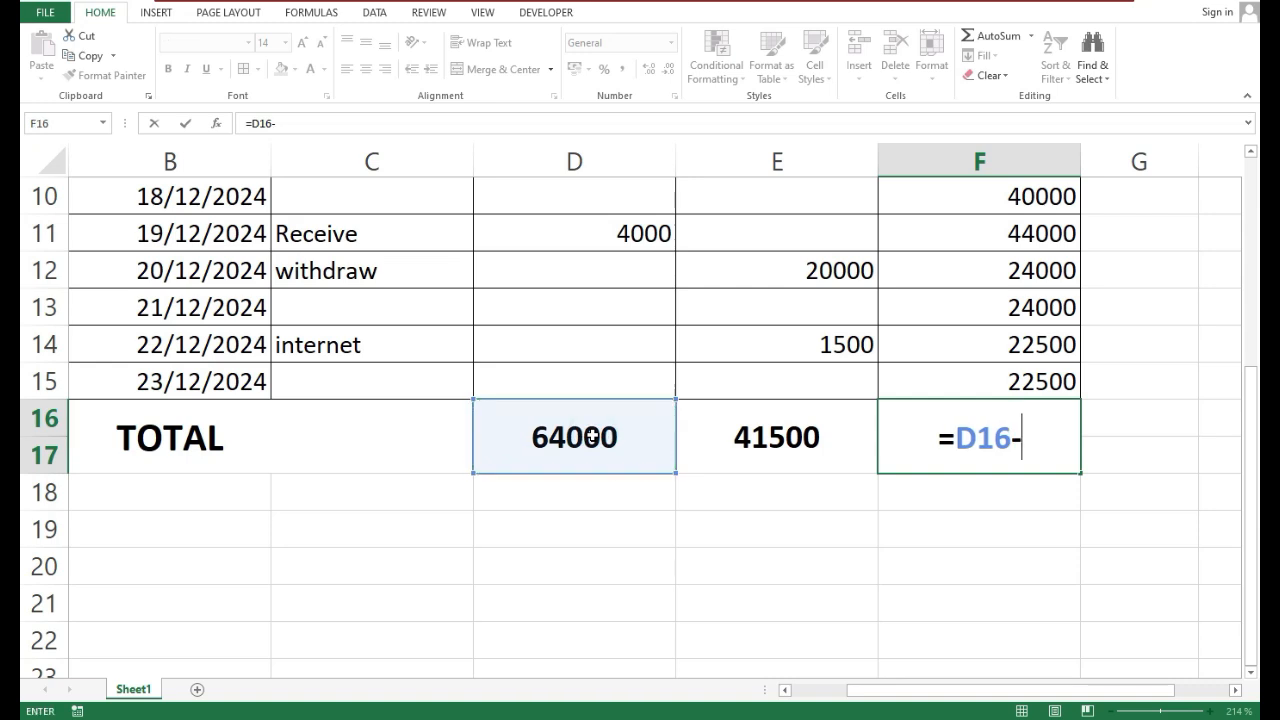
click(680, 445)
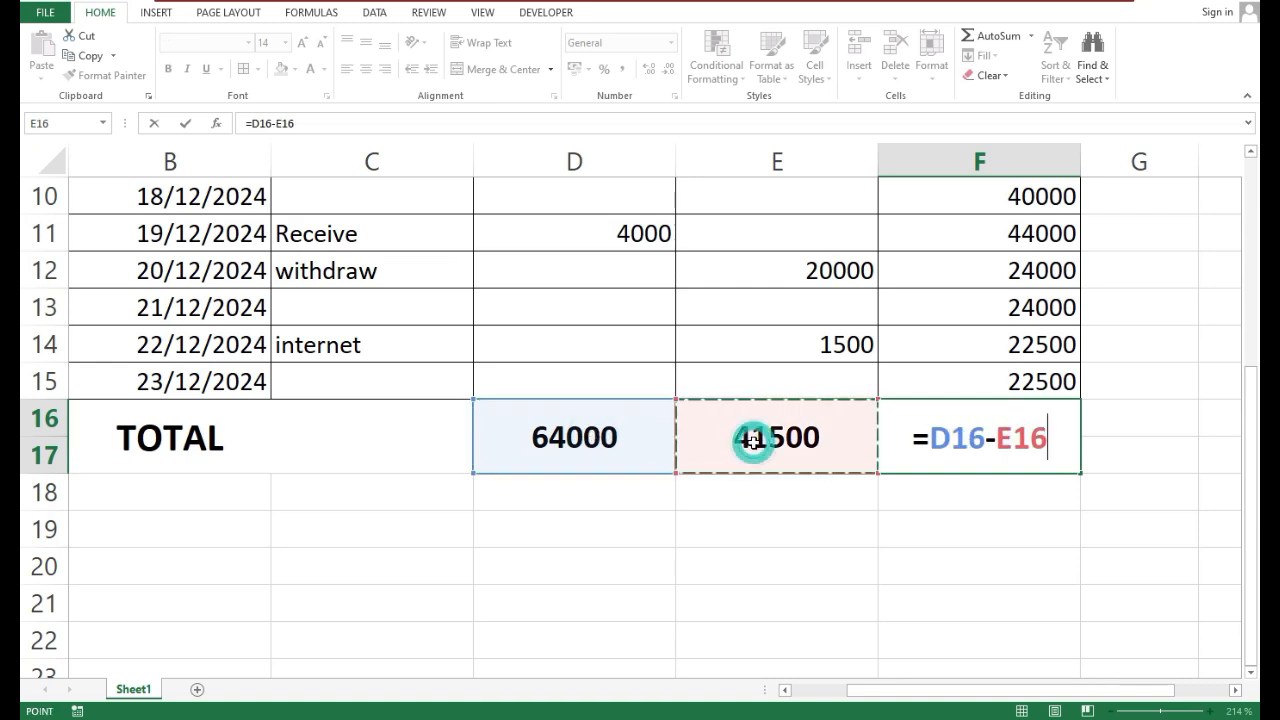
key(Return)
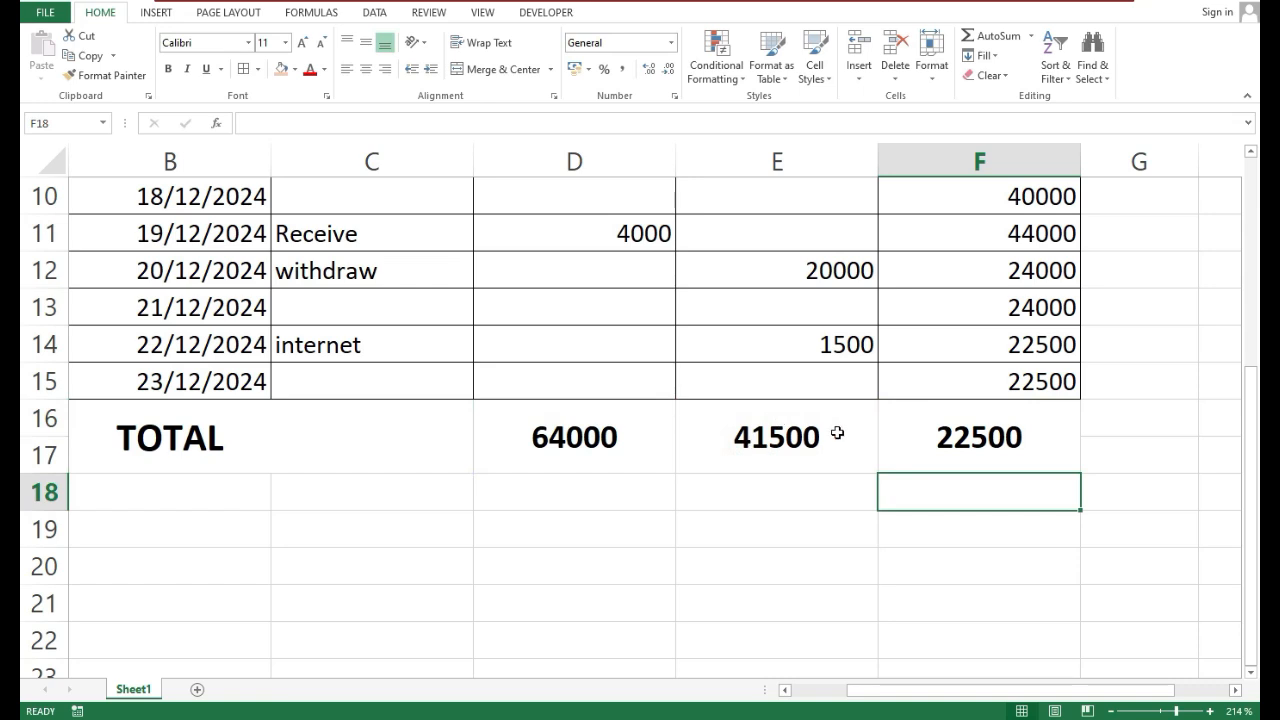
click(927, 441)
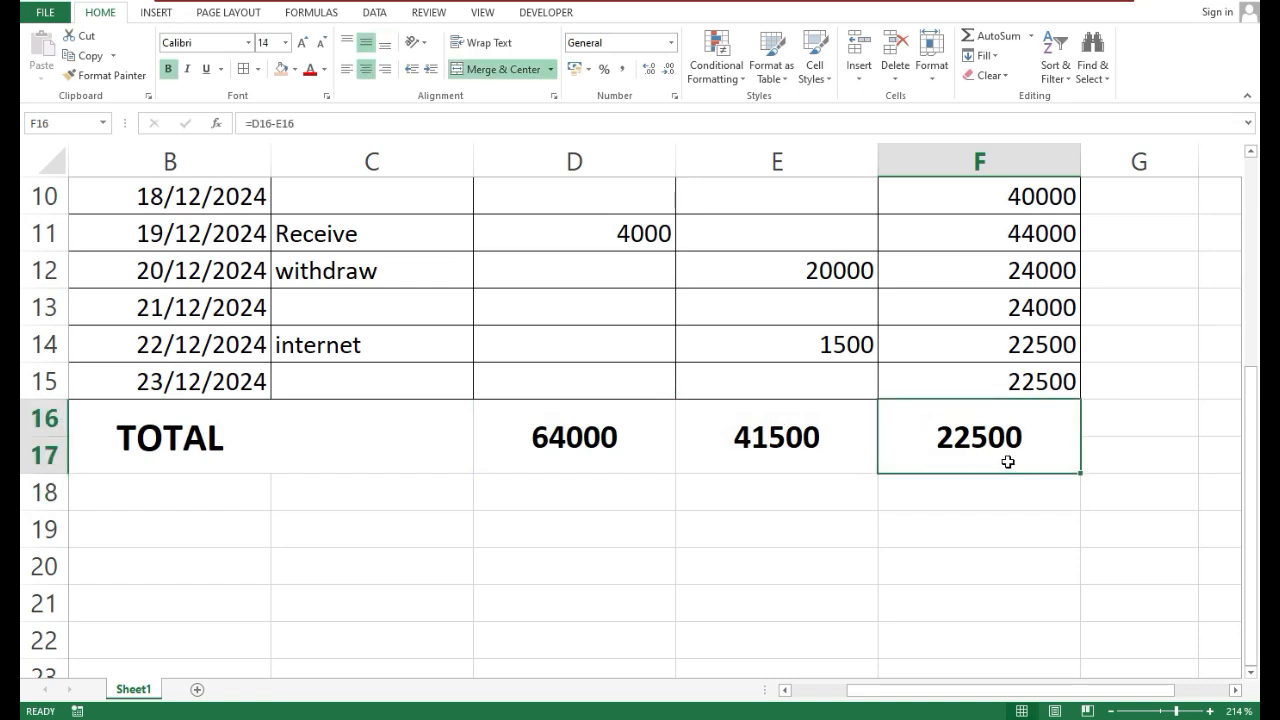
Apply all borders to the TOTAL row, from the merged TOTAL label cell through the Balance total in F16
scroll(805, 531, up, 1)
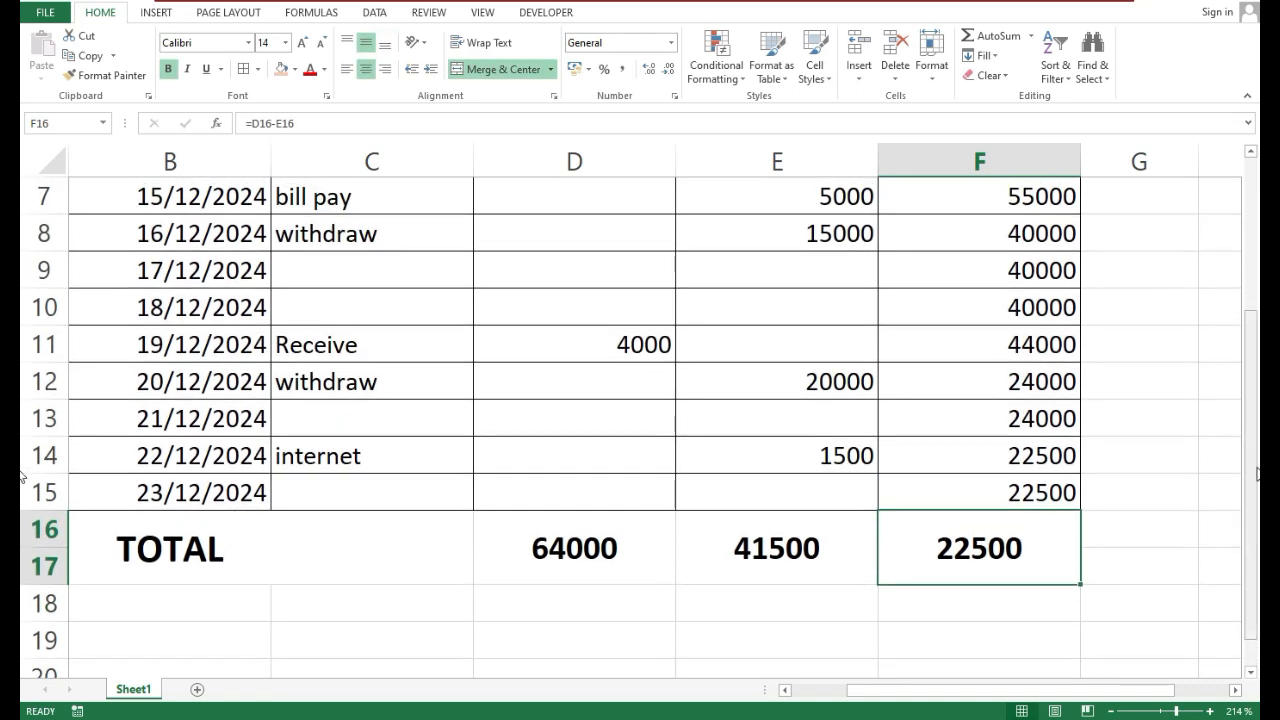
mouse_move(1250, 400)
mouse_down()
mouse_move(1250, 375)
mouse_move(1250, 395)
mouse_up()
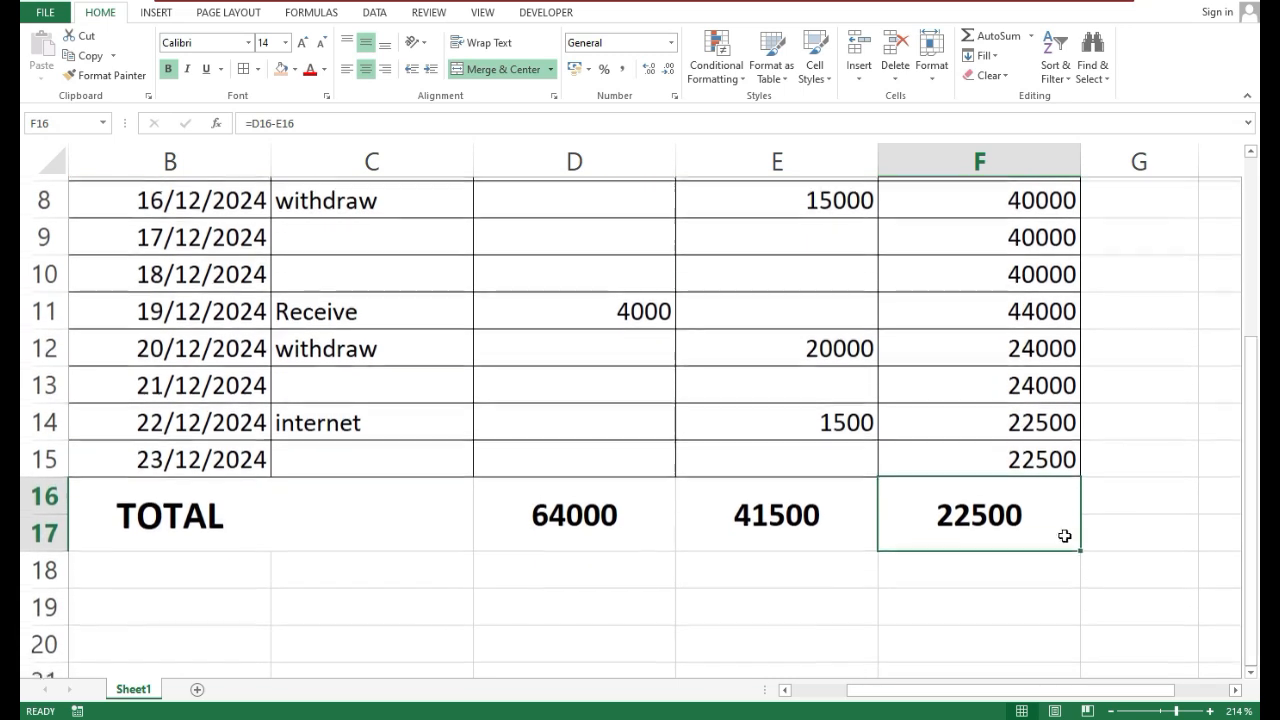
click(943, 591)
drag(983, 527, 143, 517)
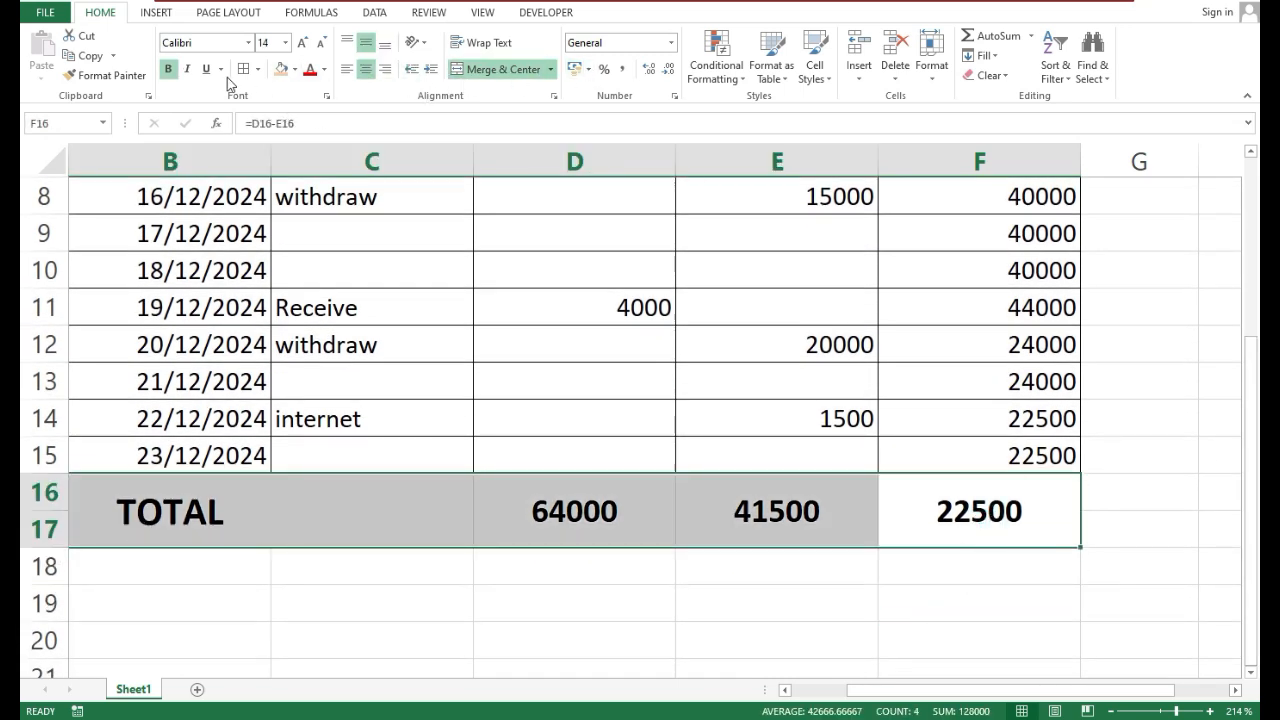
click(259, 74)
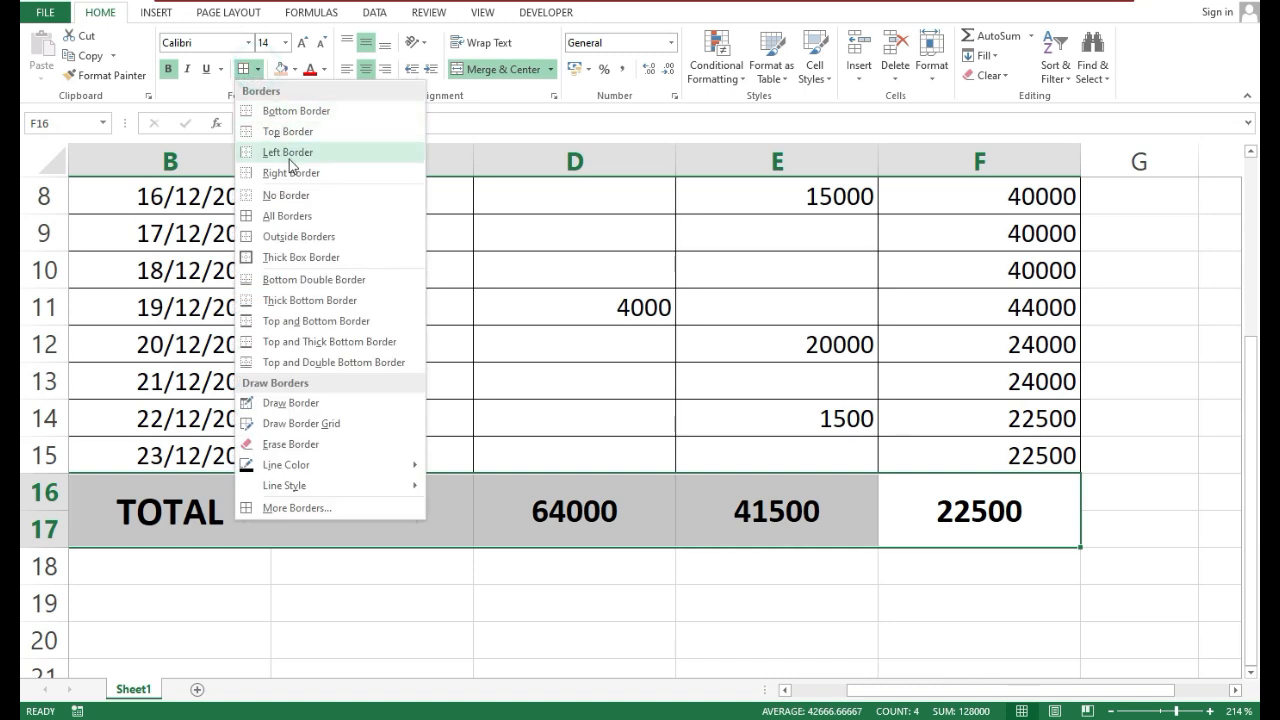
click(292, 212)
click(562, 630)
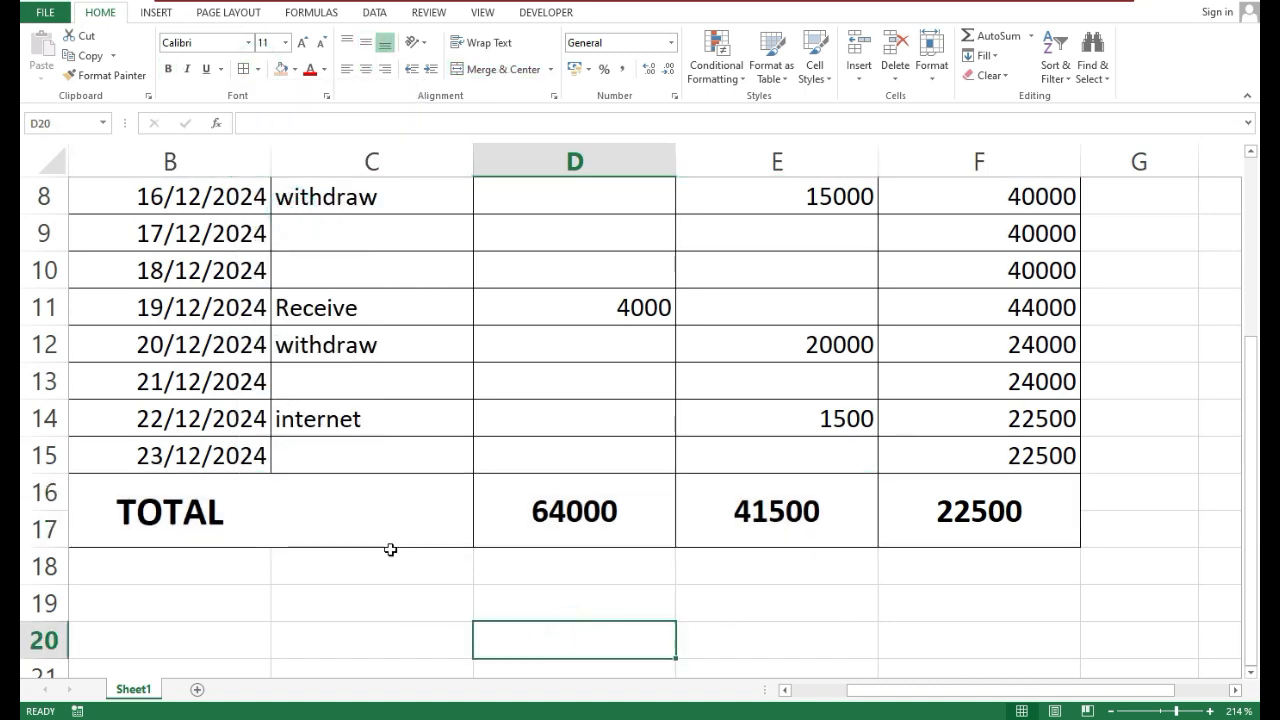
Zoom the sheet out to 200% and review the finished account ledger from the title to the total row
scroll(586, 592, up, 3)
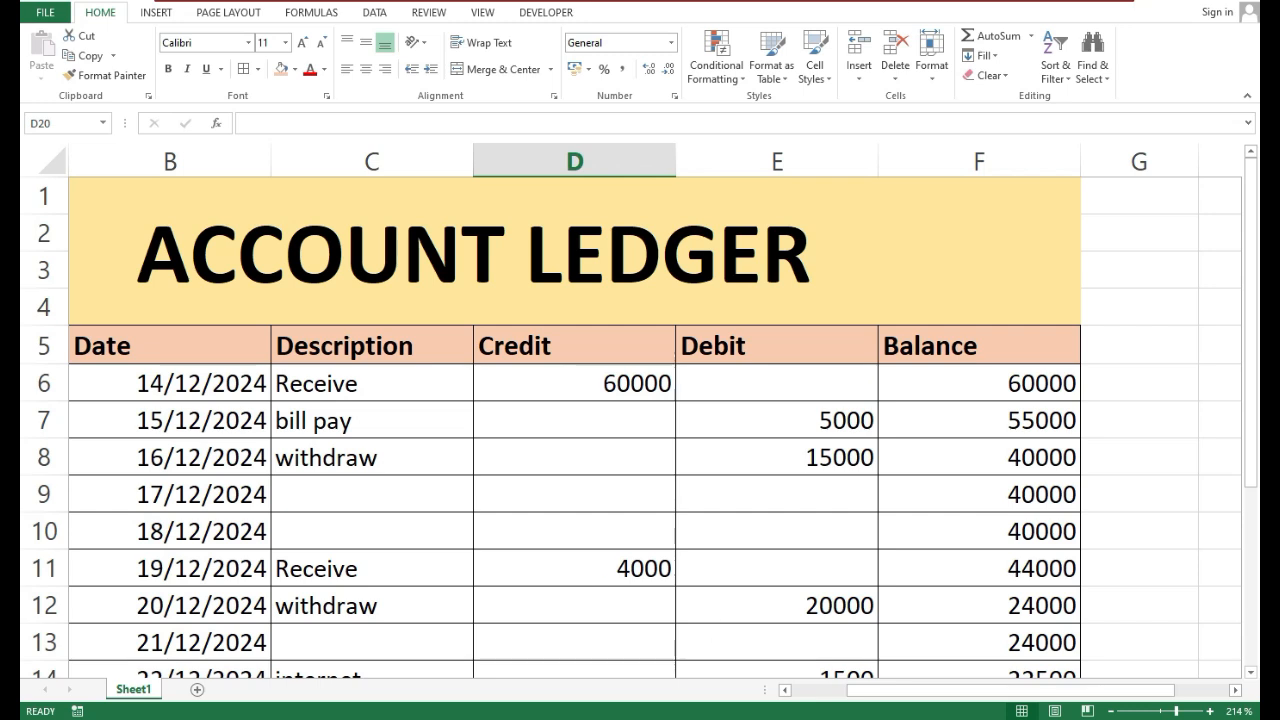
click(1112, 711)
click(1112, 711)
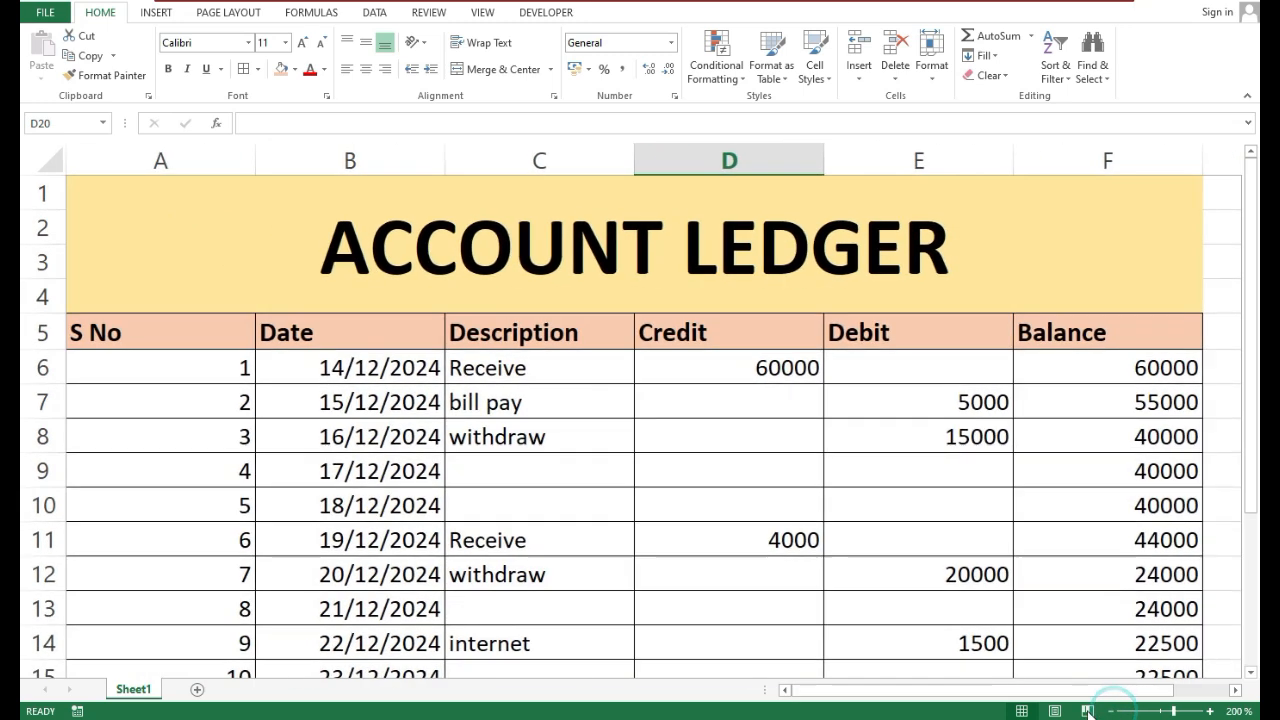
drag(1251, 280, 1249, 337)
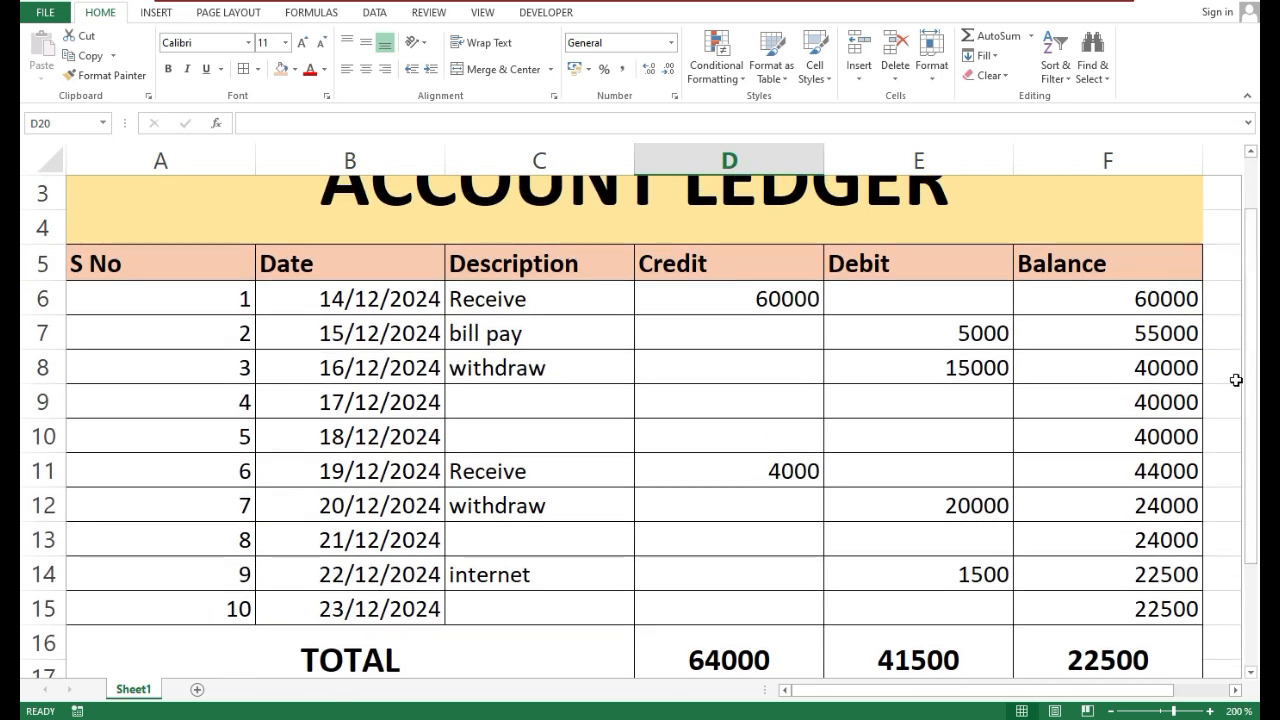
drag(1249, 337, 1248, 301)
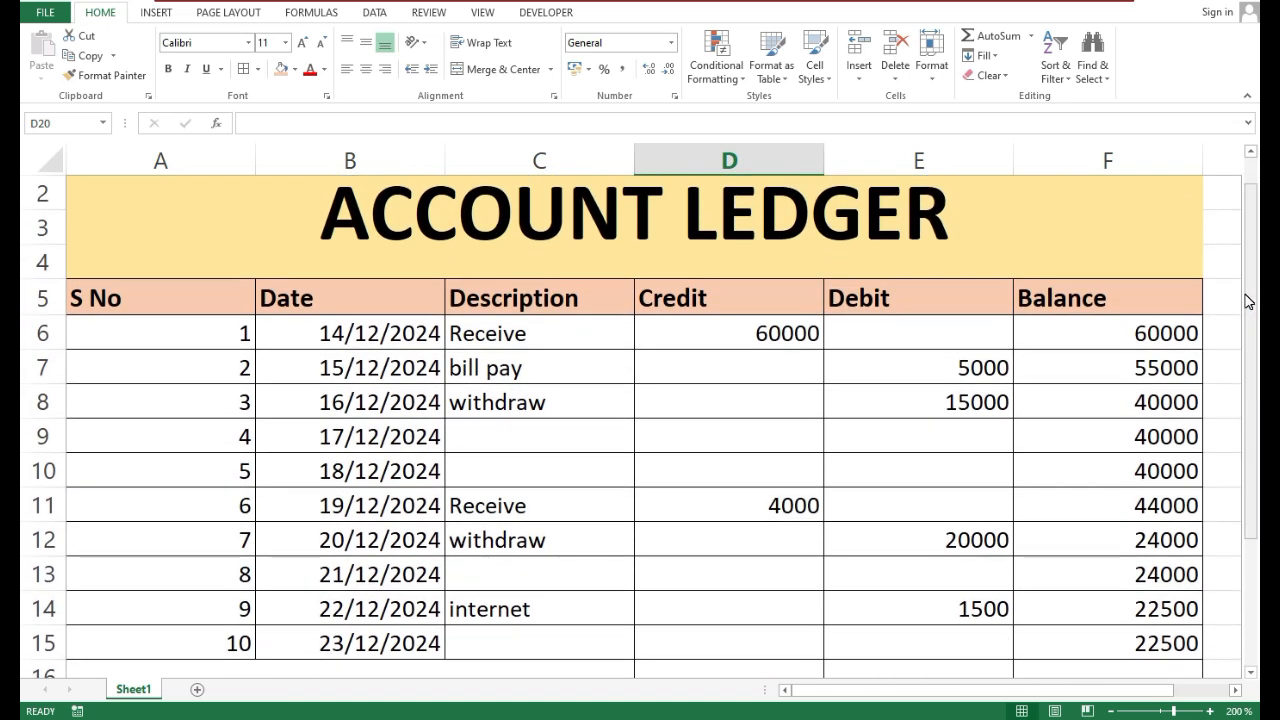